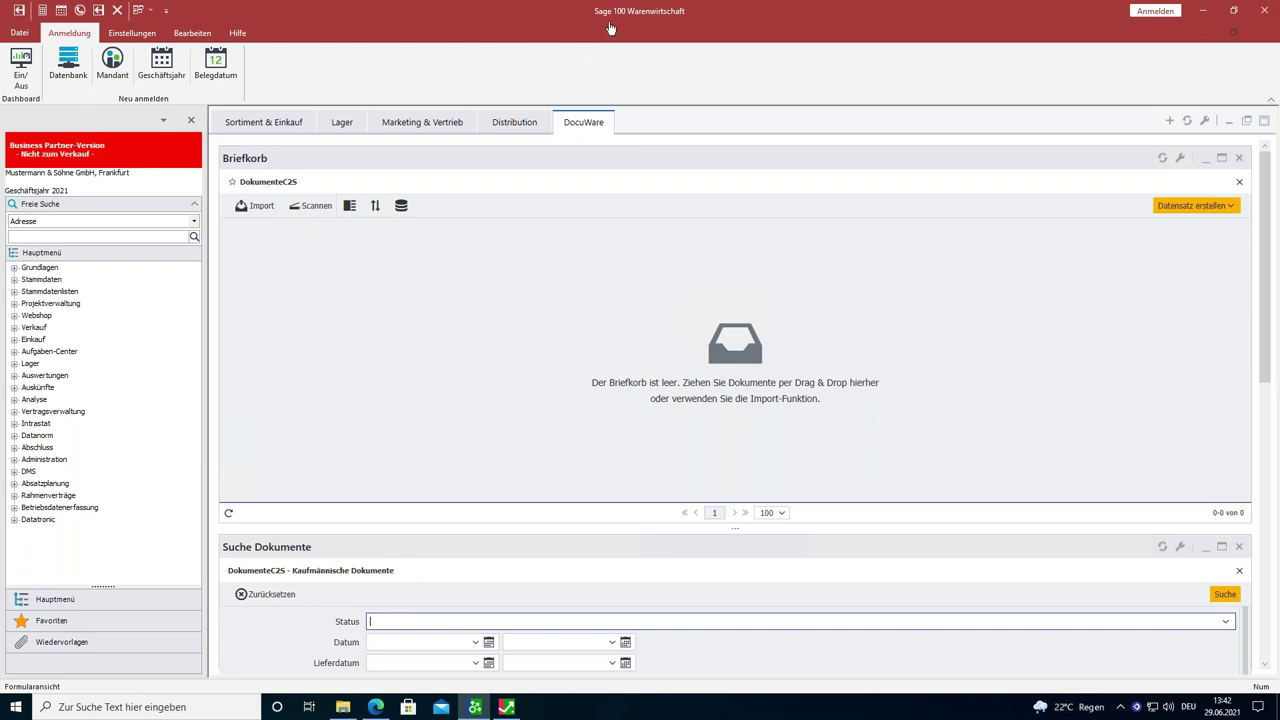
- View the Rechnungswesen dashboard, then return to Warenwirtschaft and show its DocuWare dashboard
left_click(507, 707)
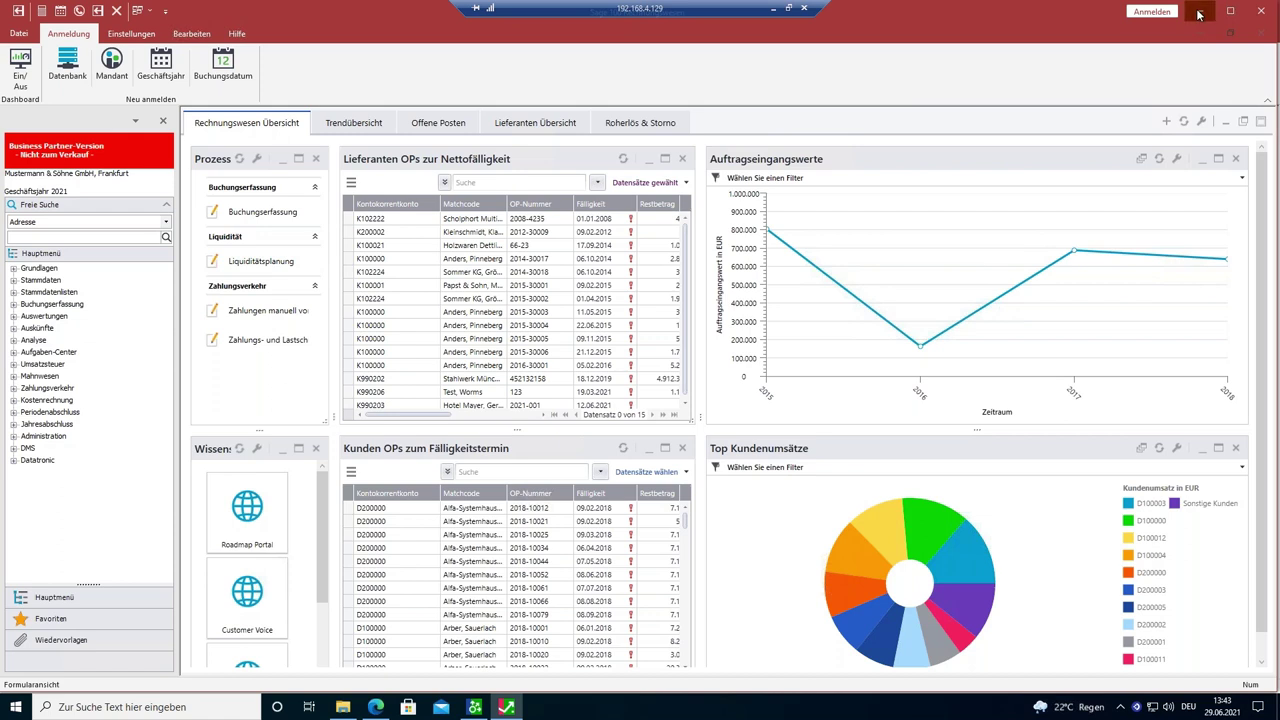
left_click(1199, 14)
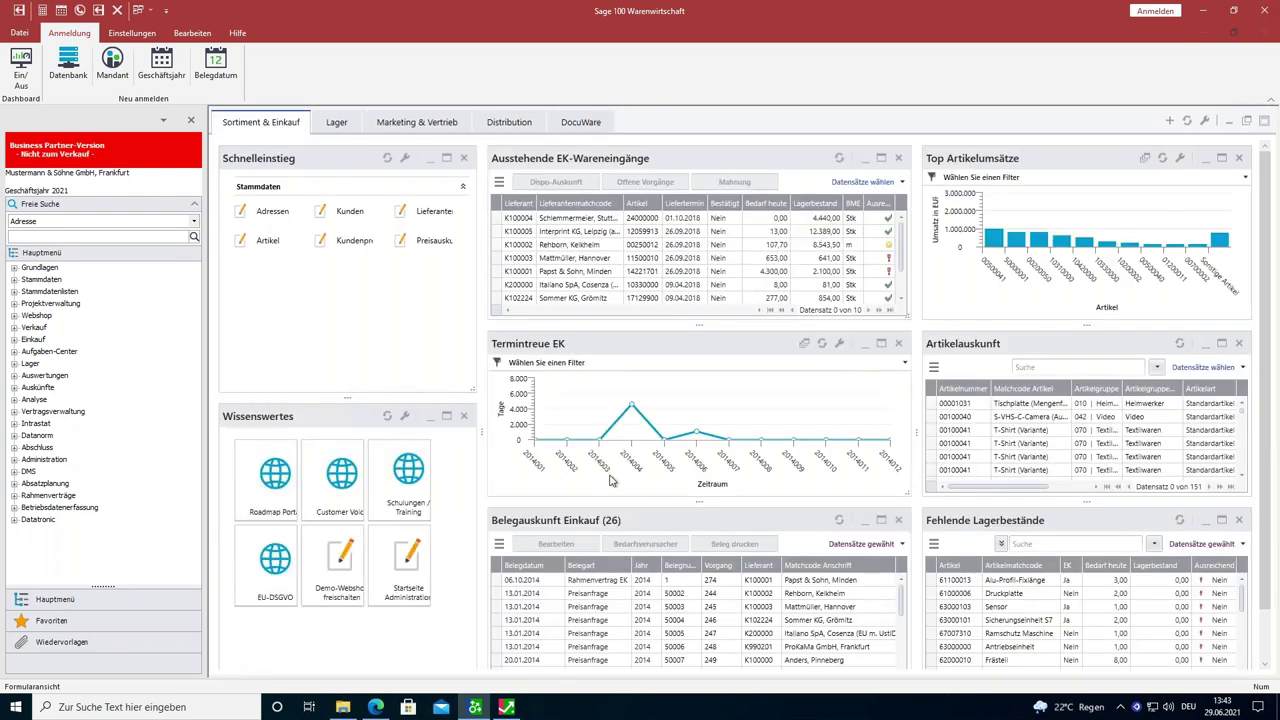
left_click(577, 124)
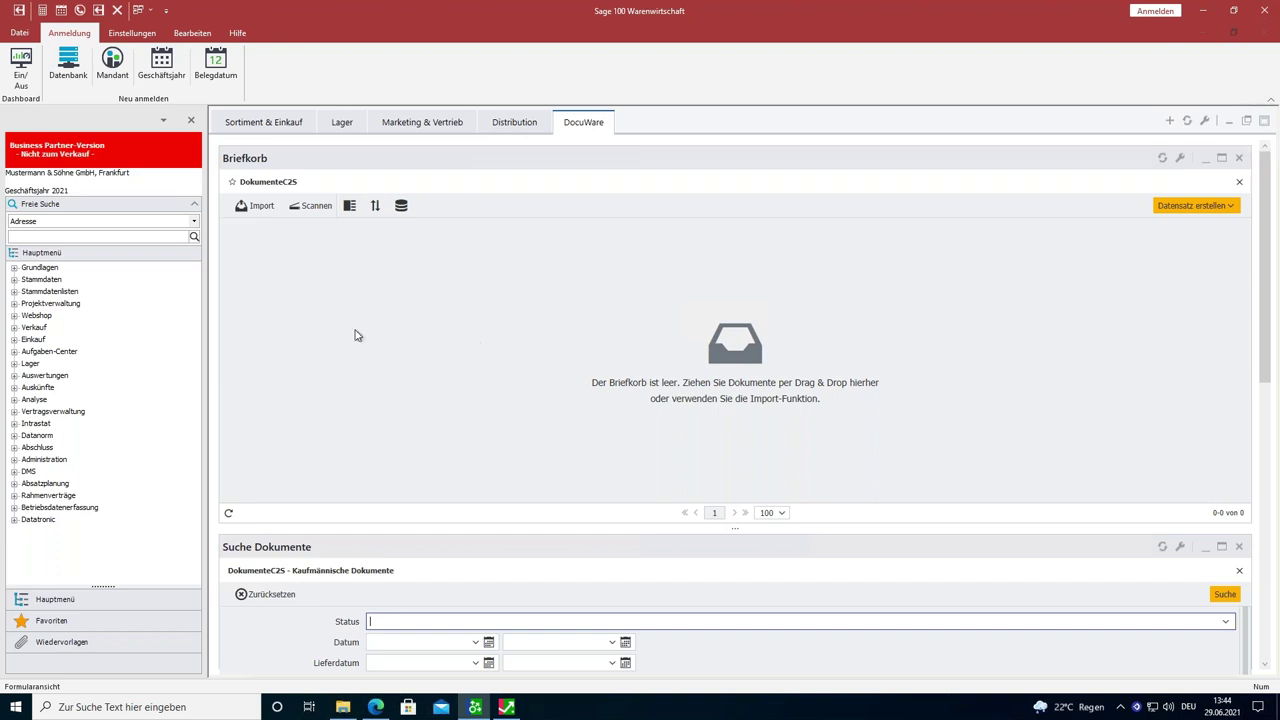
- Try to import the Hotel Mayer PDF from the desktop folder Demobelege DocuWare, subfolder Sage 100, into the DokumenteC2S Briefkorb
left_click(256, 211)
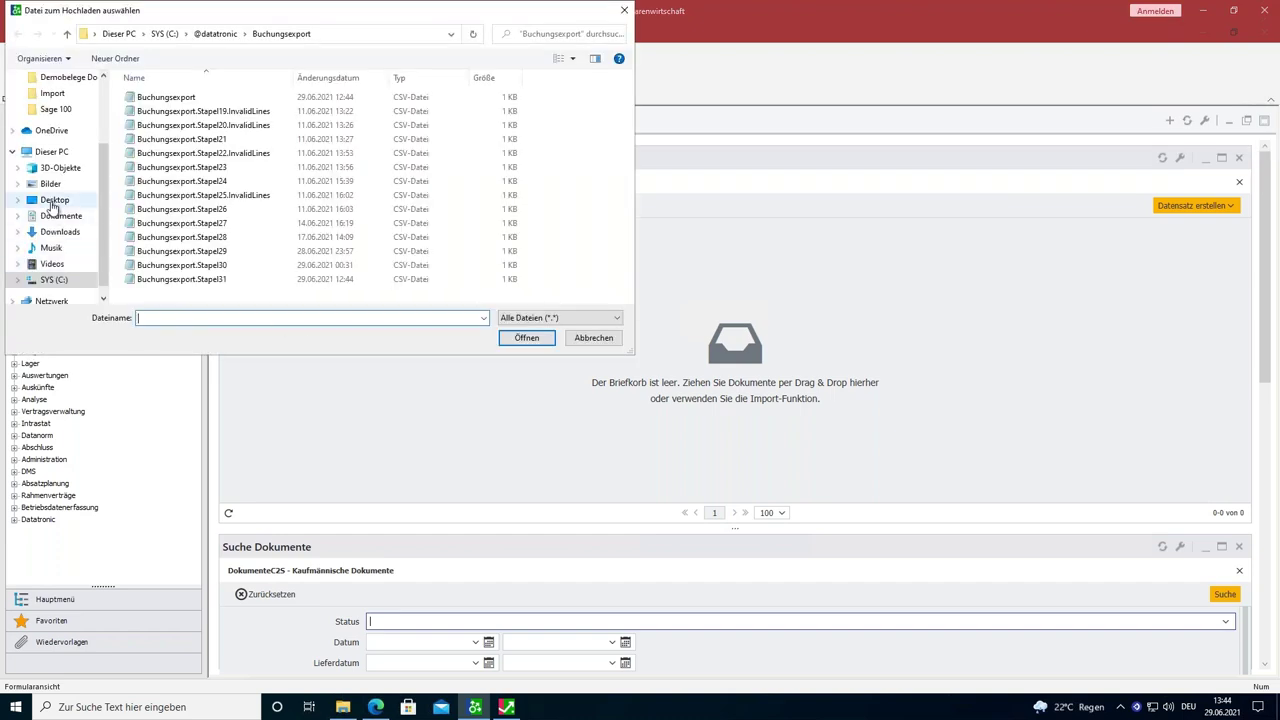
left_click(54, 205)
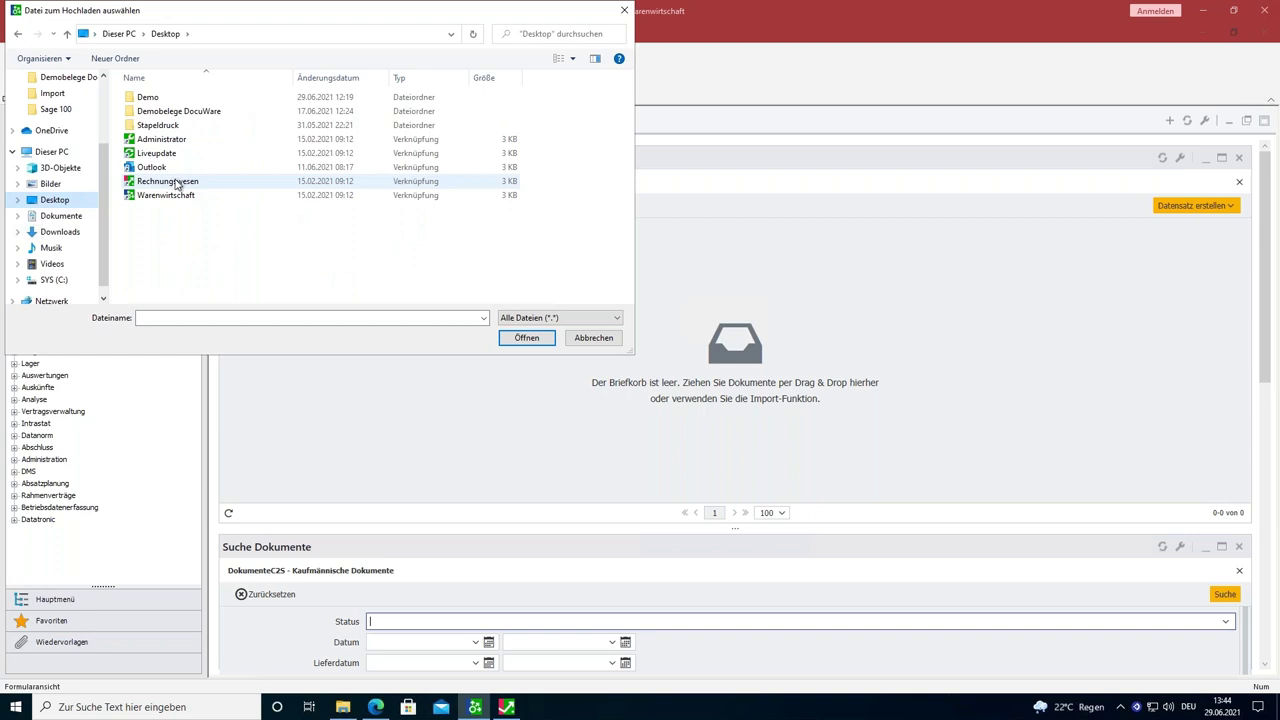
double_click(165, 112)
double_click(165, 112)
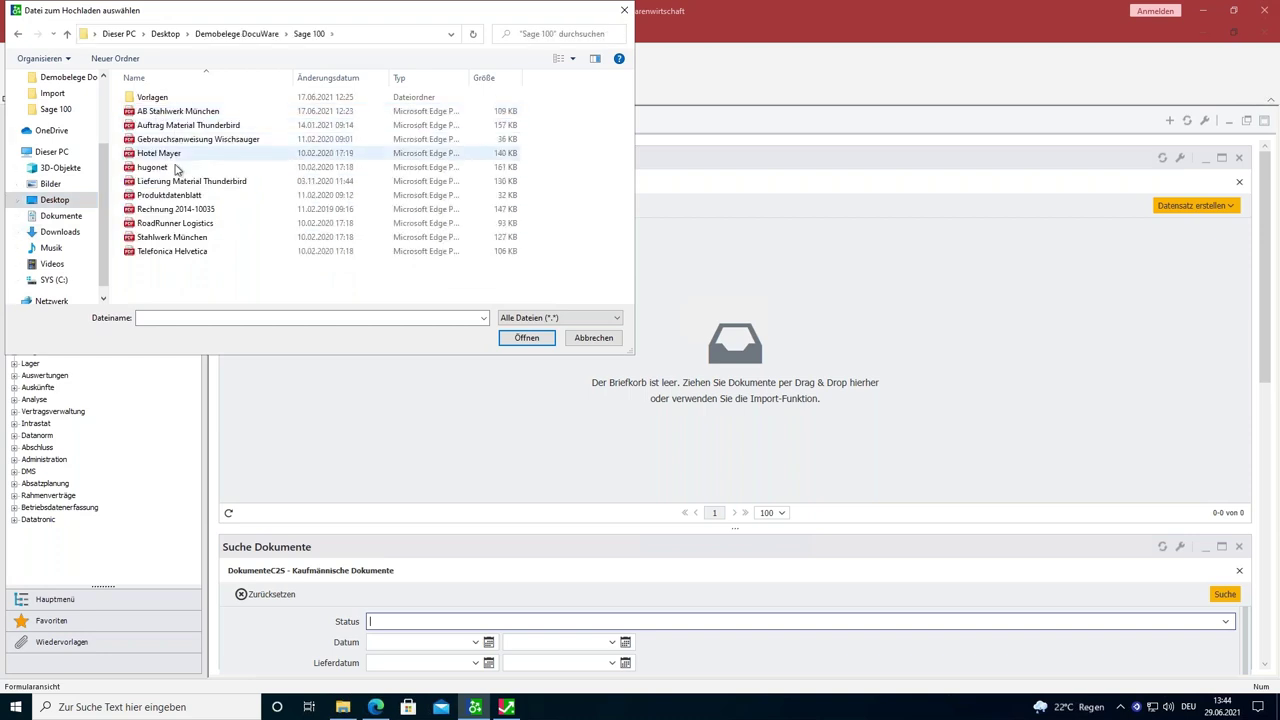
double_click(163, 154)
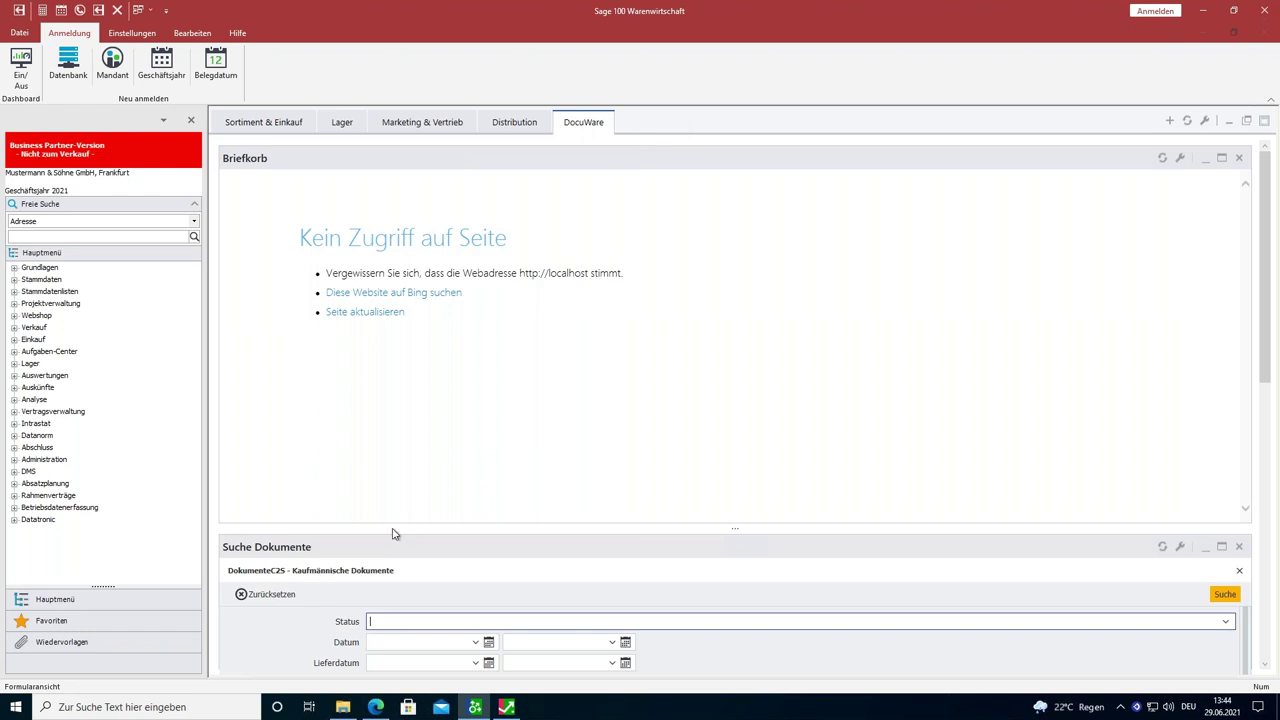
- Examine the search fields of Suche Dokumente and the Aufgaben area on the DocuWare dashboard
scroll(390, 534, "down", 1)
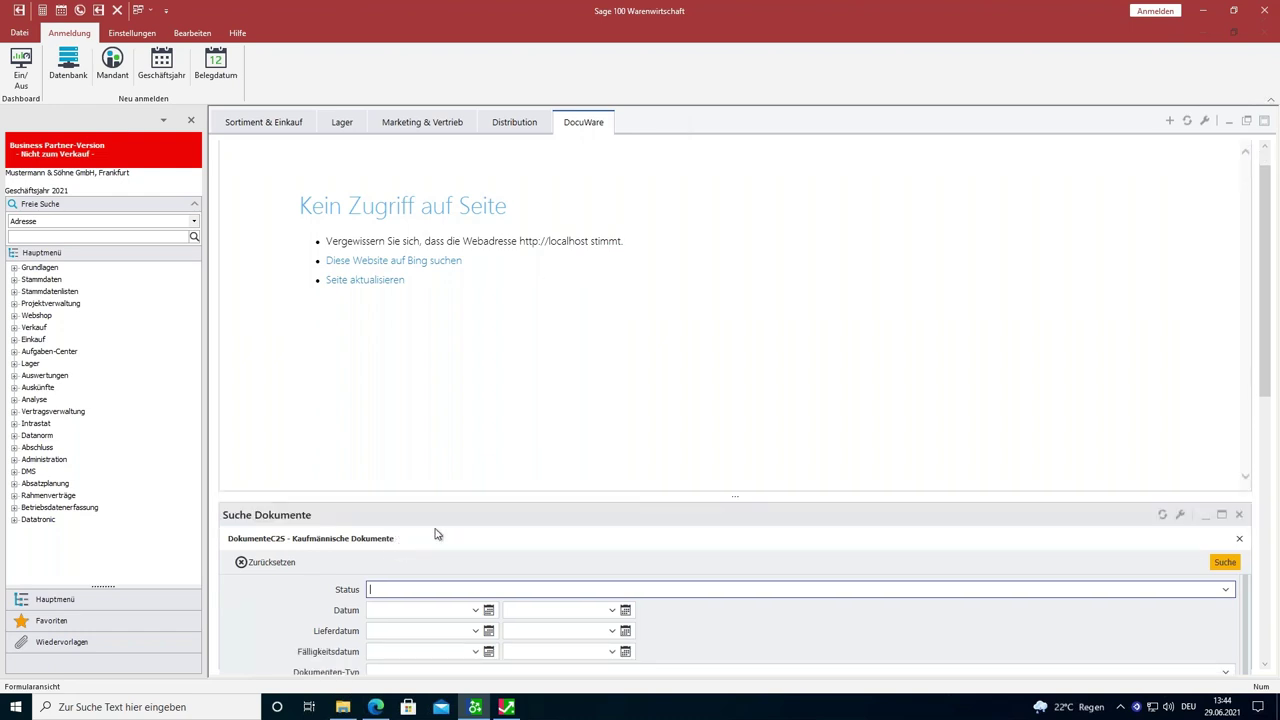
scroll(800, 555, "down", 2)
scroll(970, 505, "down", 1)
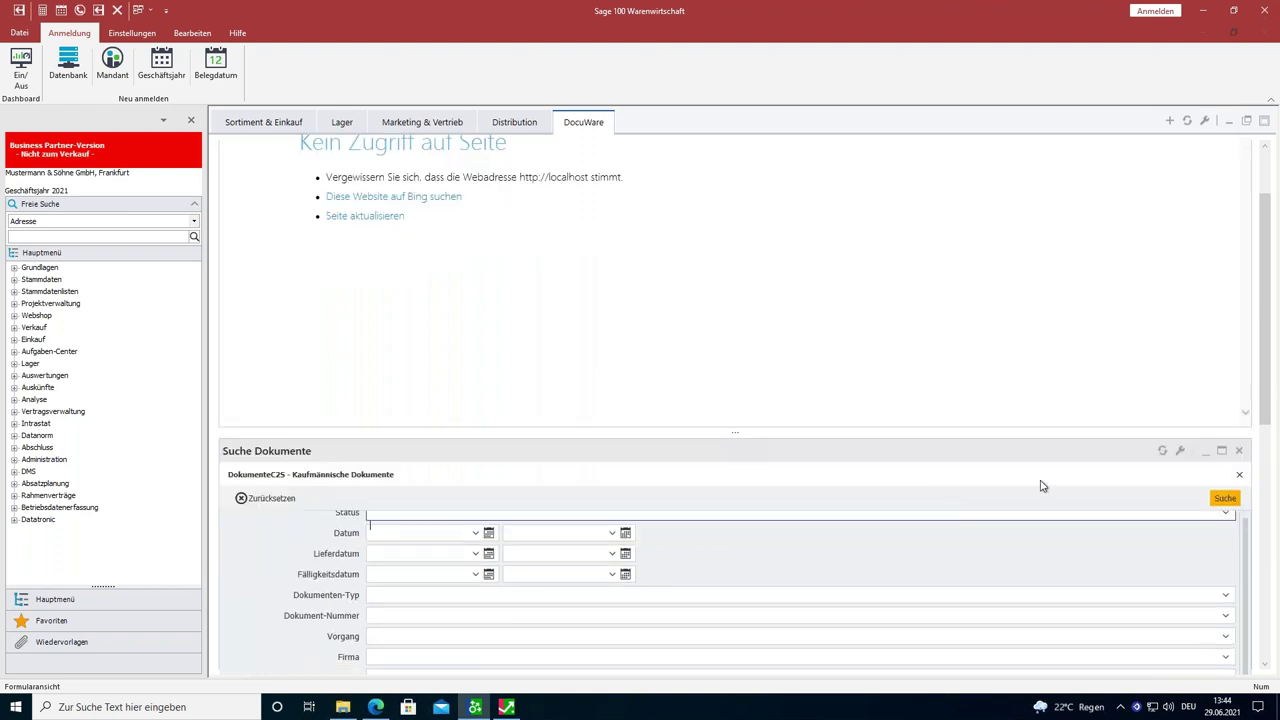
scroll(1266, 364, "down", 5)
scroll(606, 398, "up", 1)
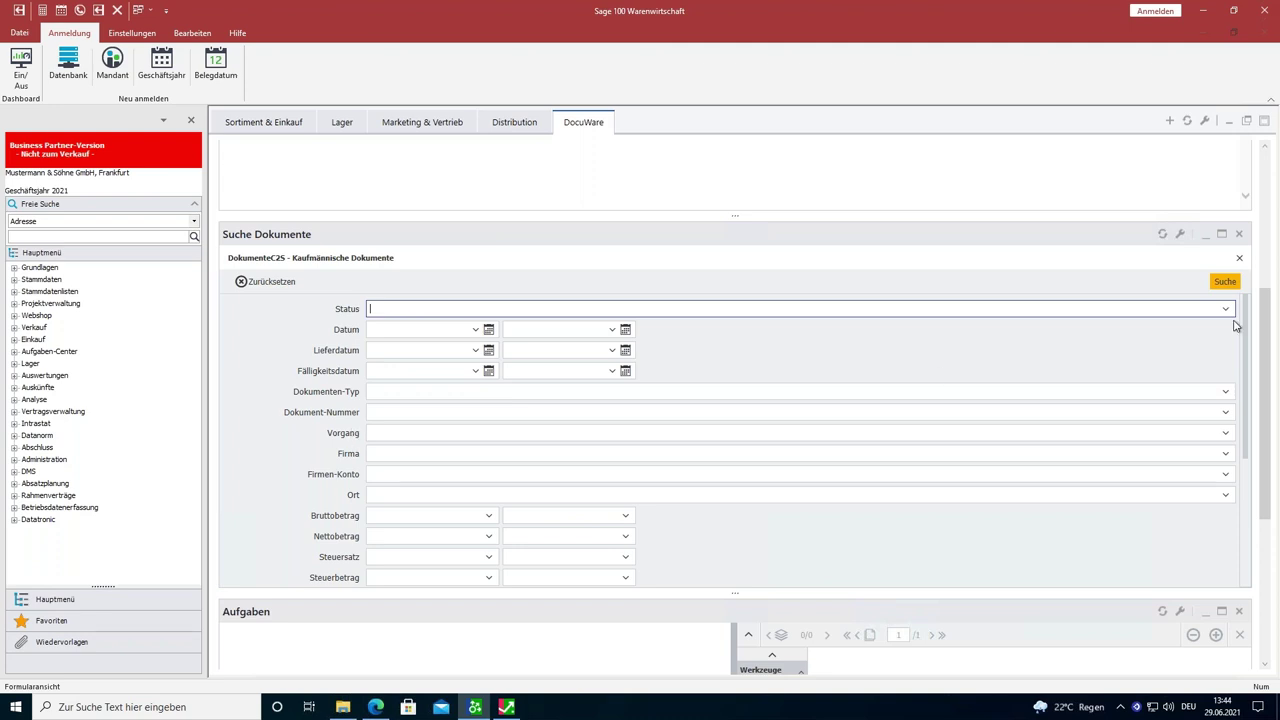
scroll(1268, 306, "down", 2)
scroll(1276, 369, "down", 5)
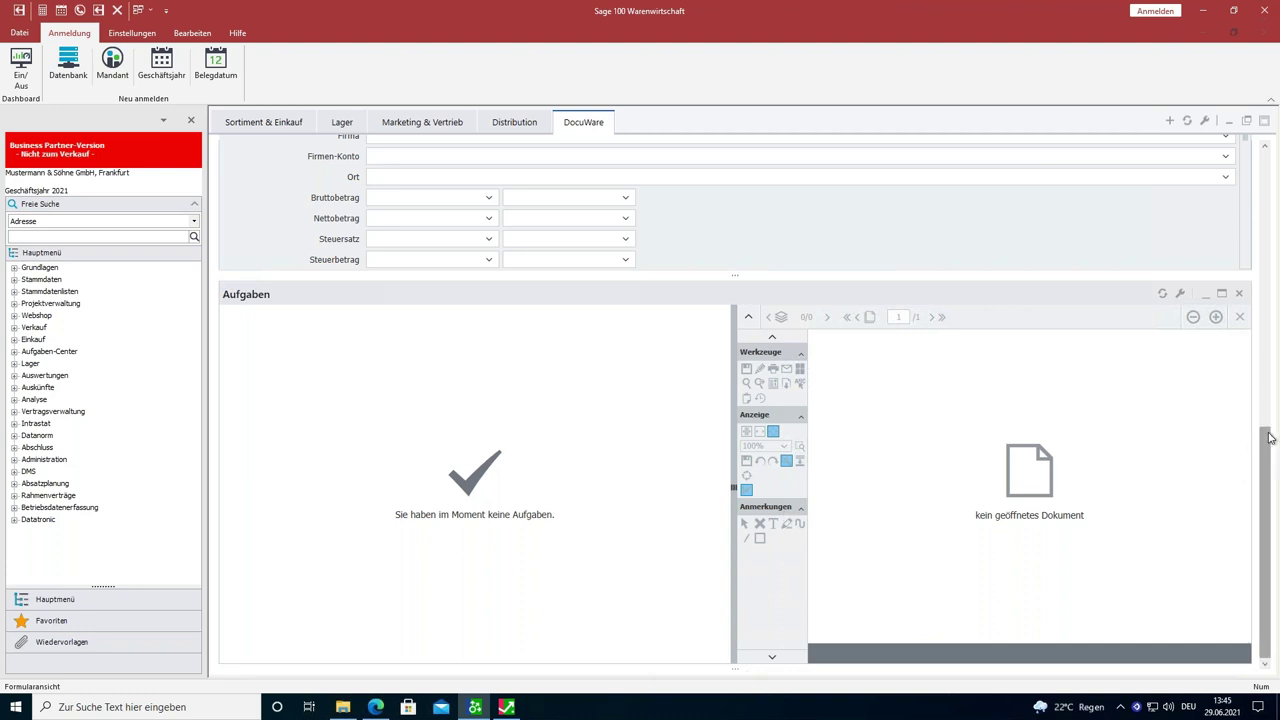
left_click_drag(1268, 437, 1266, 270)
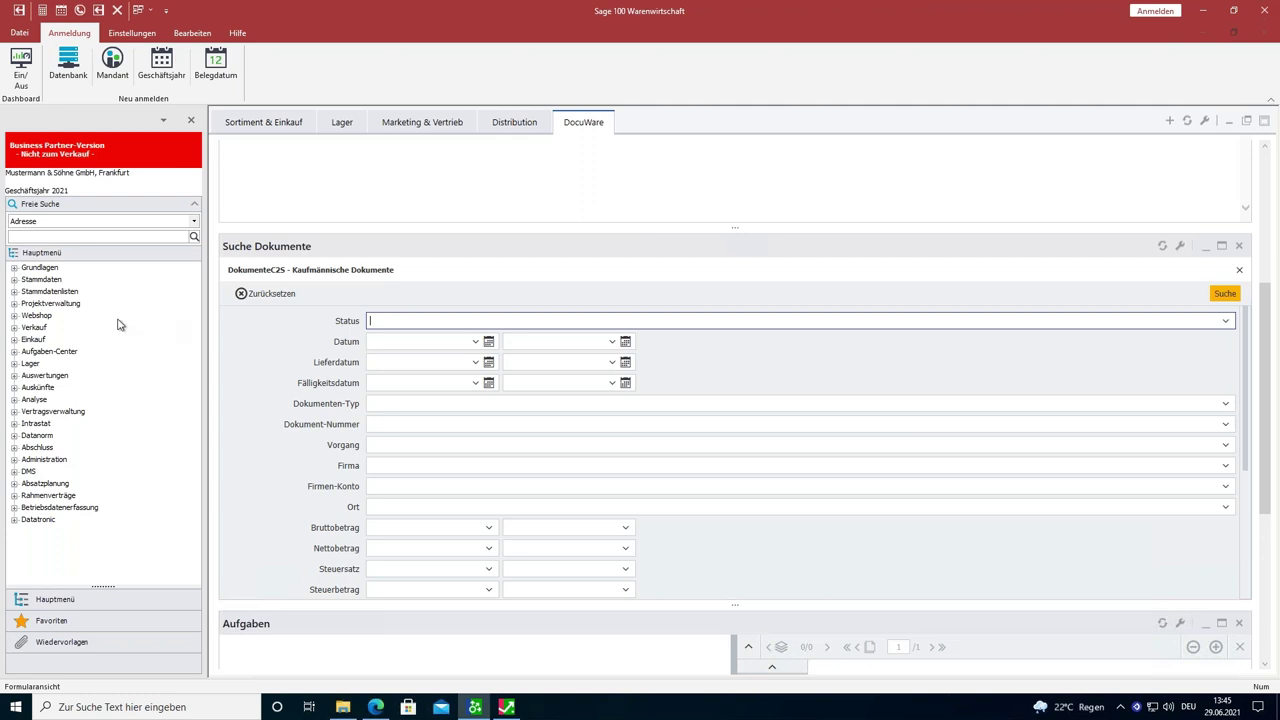
- Open the Kunden records from the Stammdaten
double_click(24, 280)
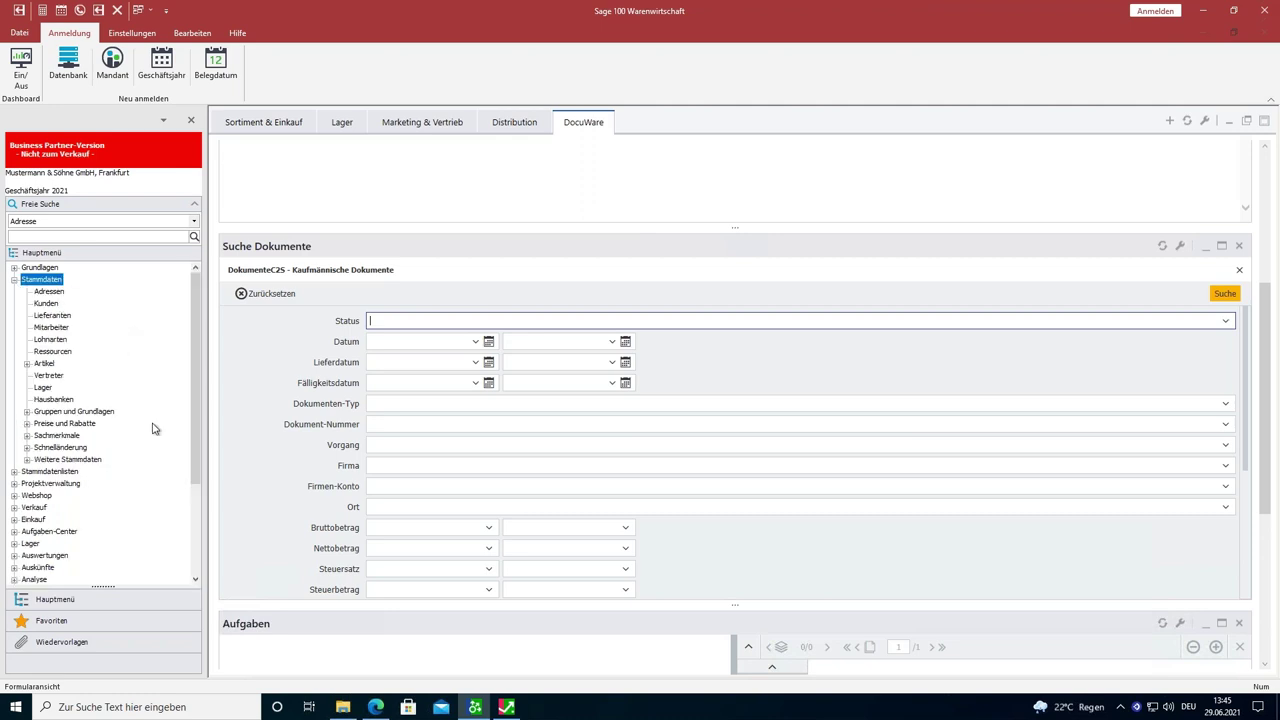
left_click(47, 304)
double_click(47, 304)
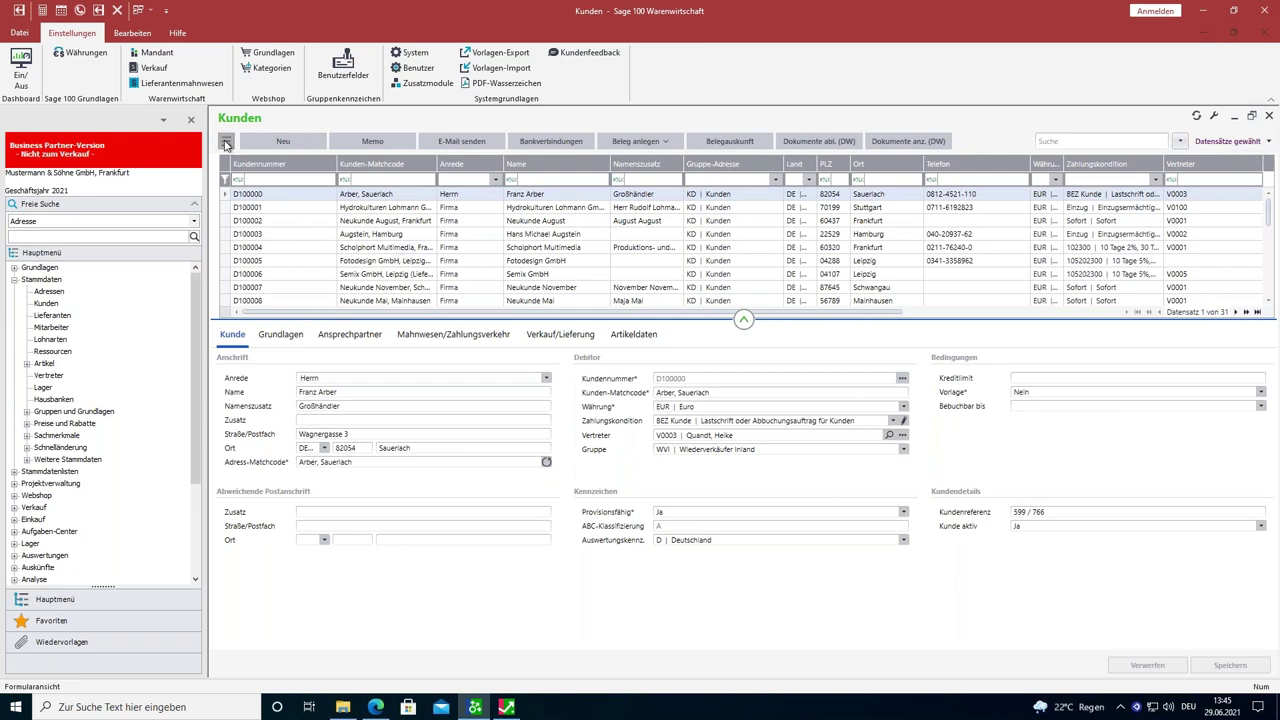
- File a document in DocuWare for the first customer in the list
left_click(226, 141)
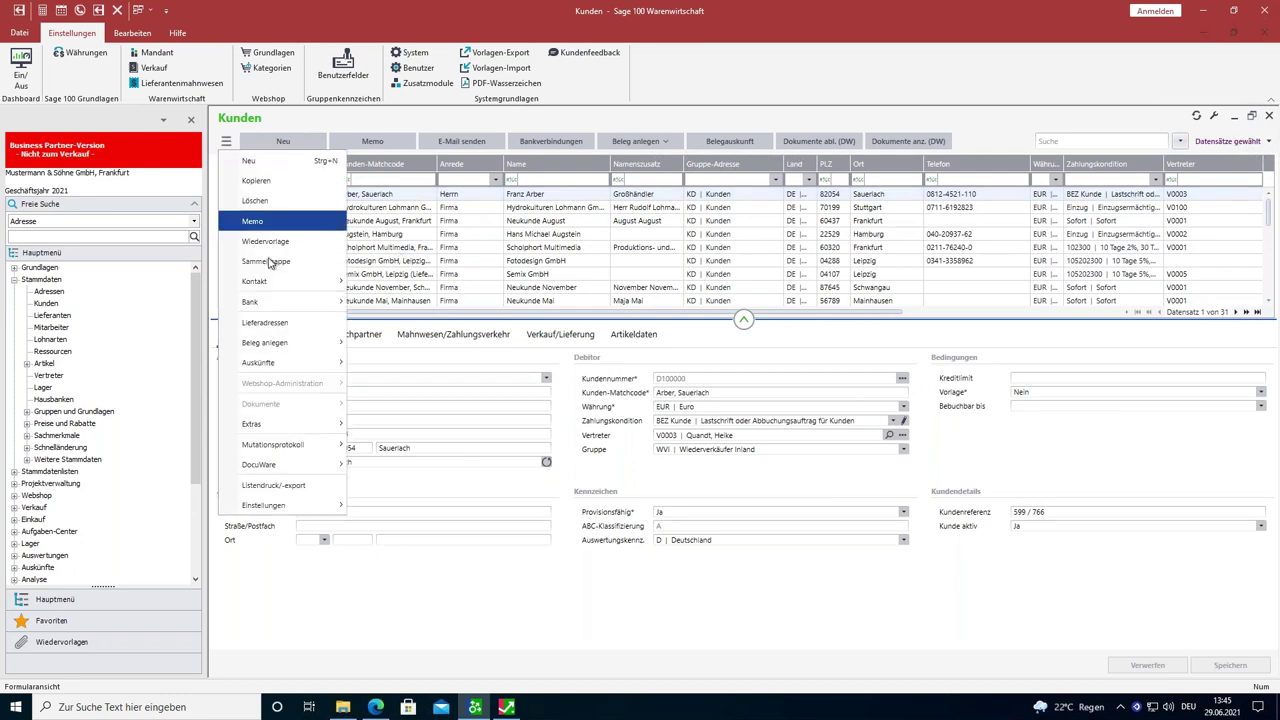
mouse_move(284, 467)
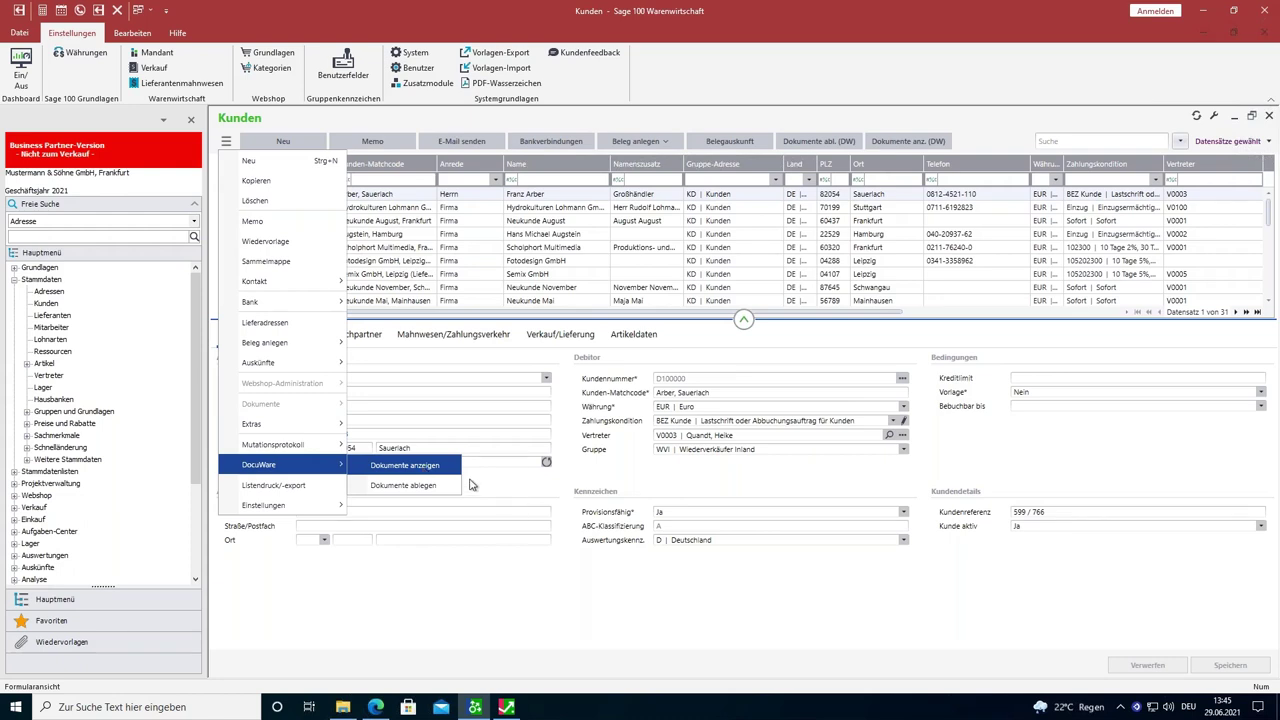
left_click(442, 494)
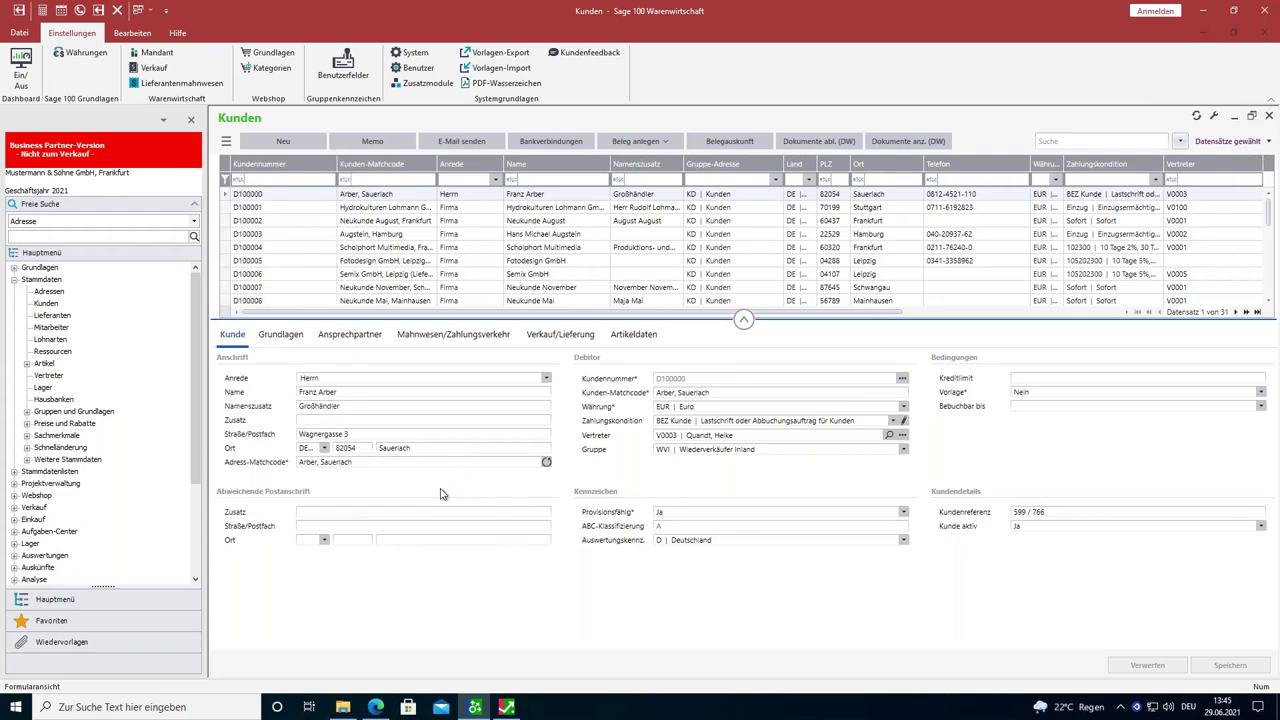
double_click(156, 98)
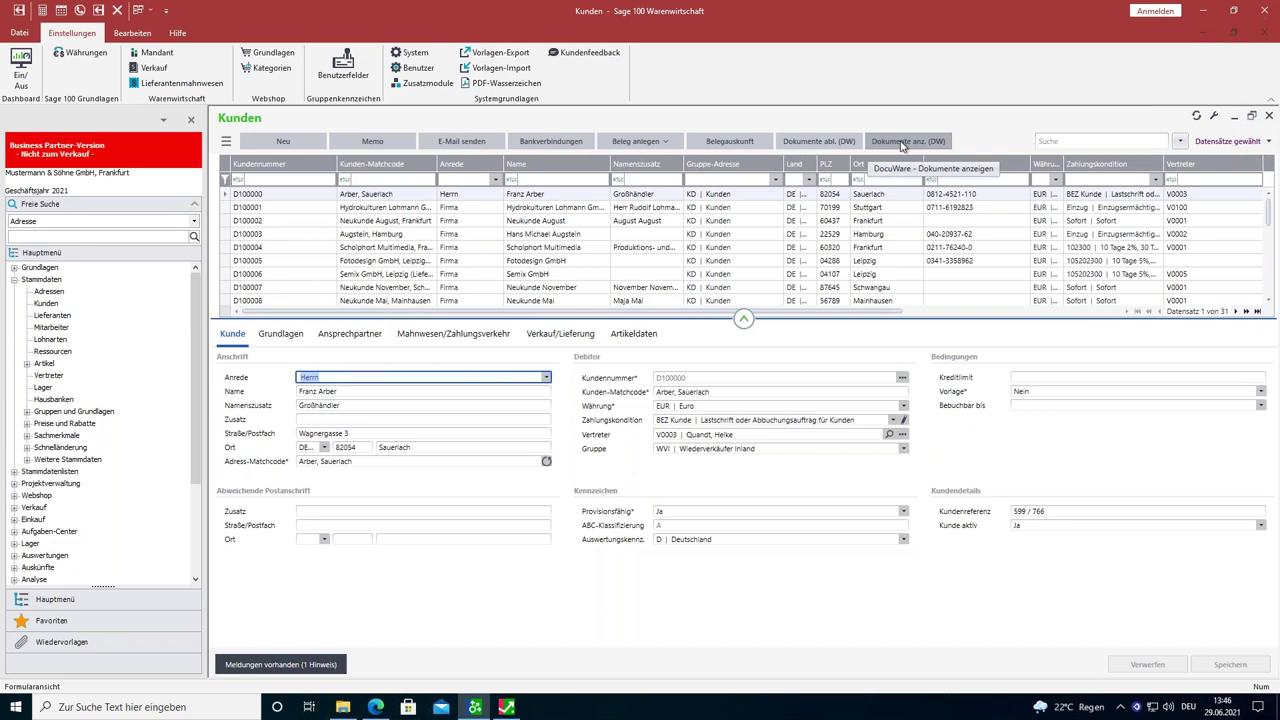
- Show the first customer's DocuWare documents in the browser and open the document of type Rechnung
left_click(901, 146)
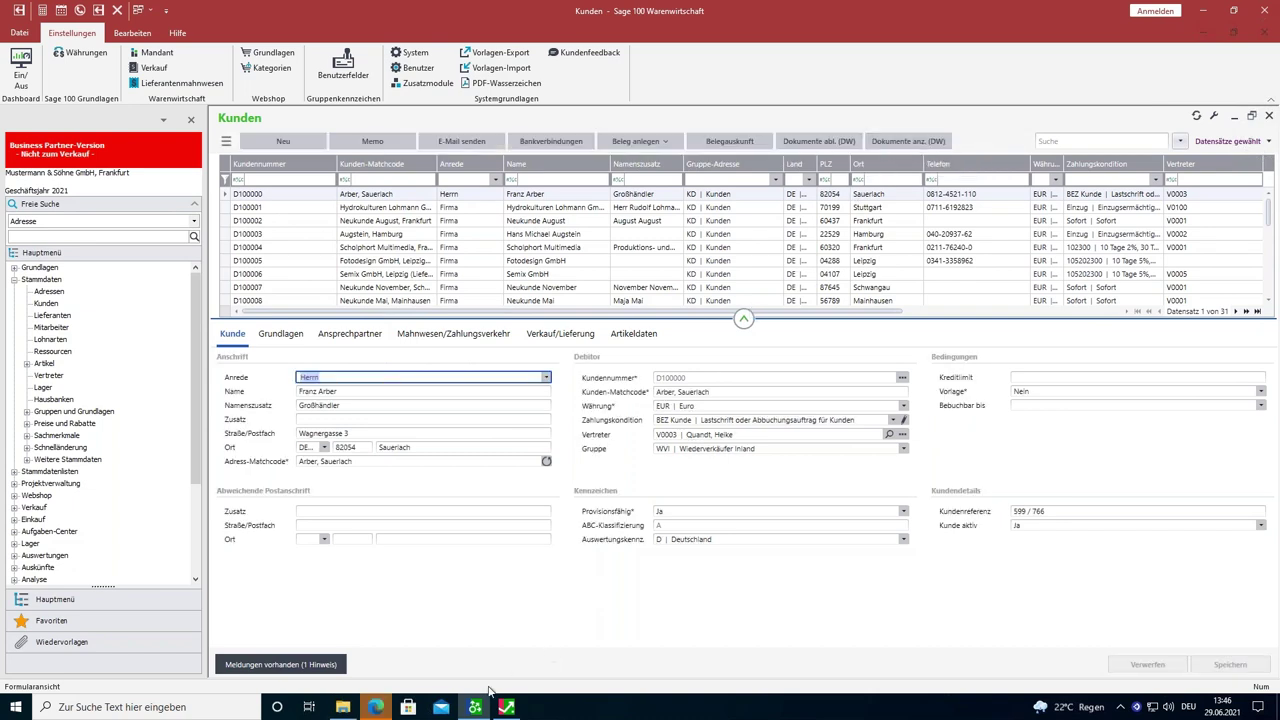
left_click(375, 707)
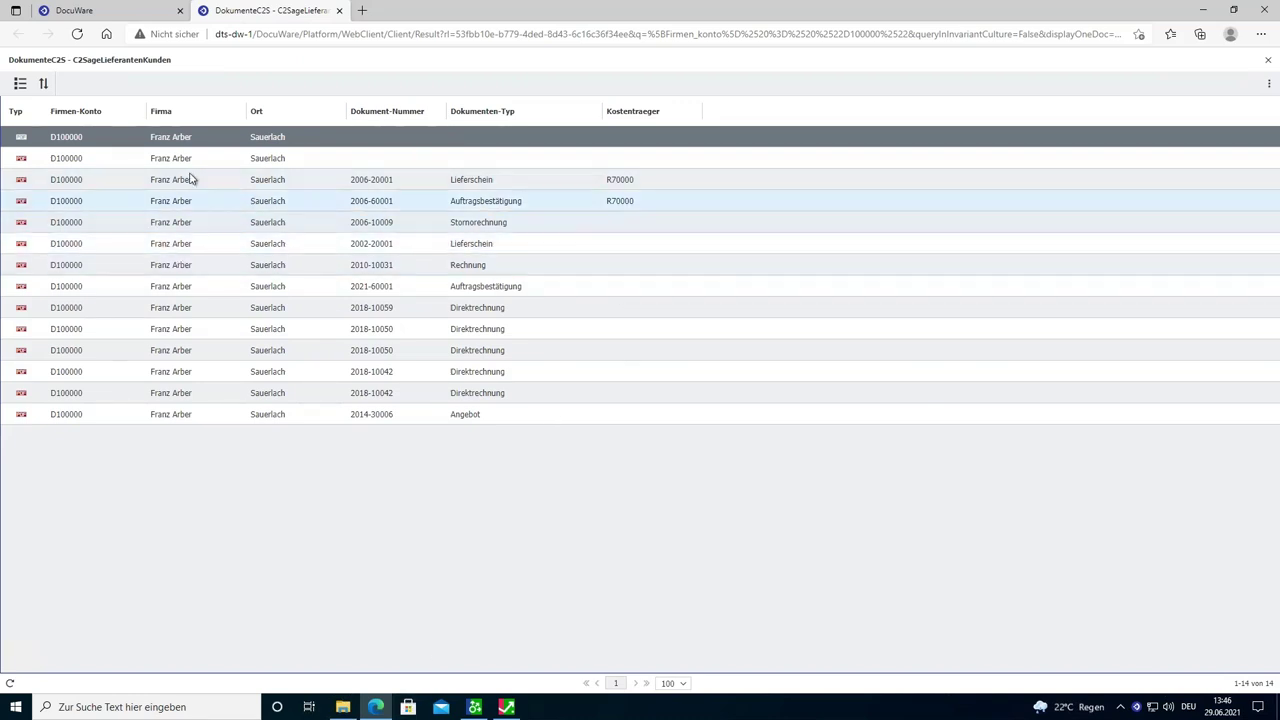
left_click(160, 182)
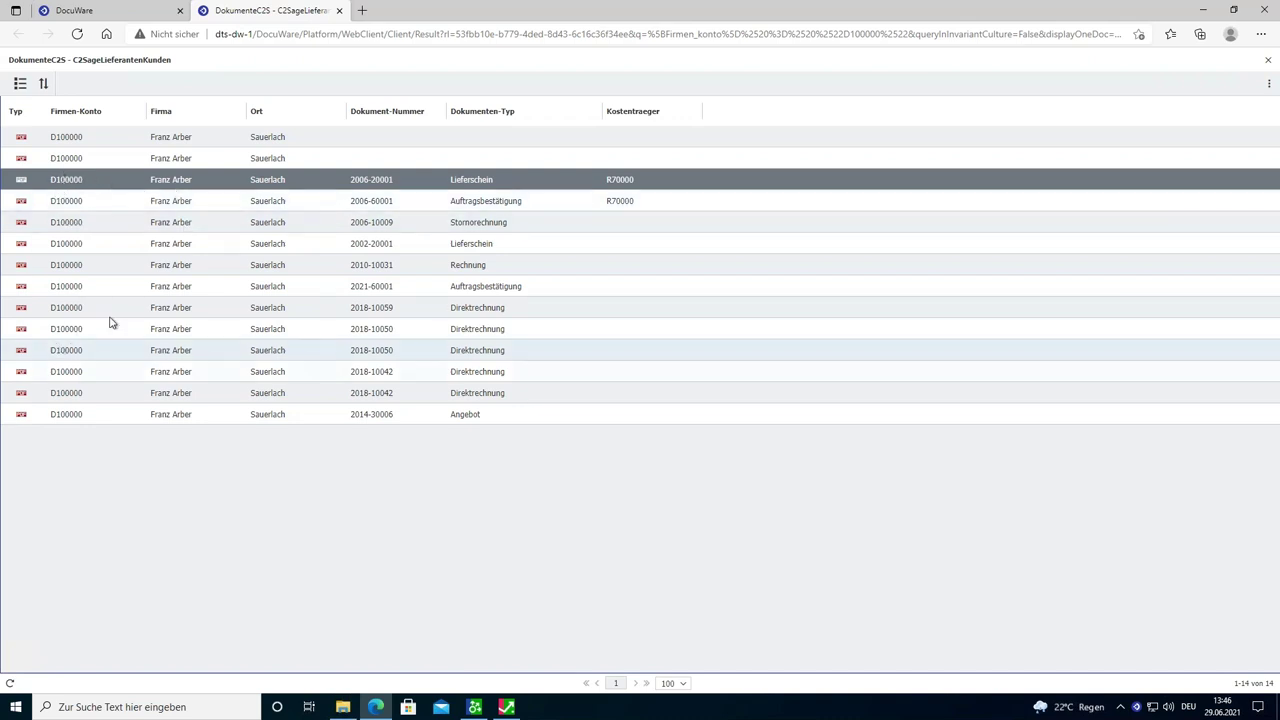
left_click(78, 312)
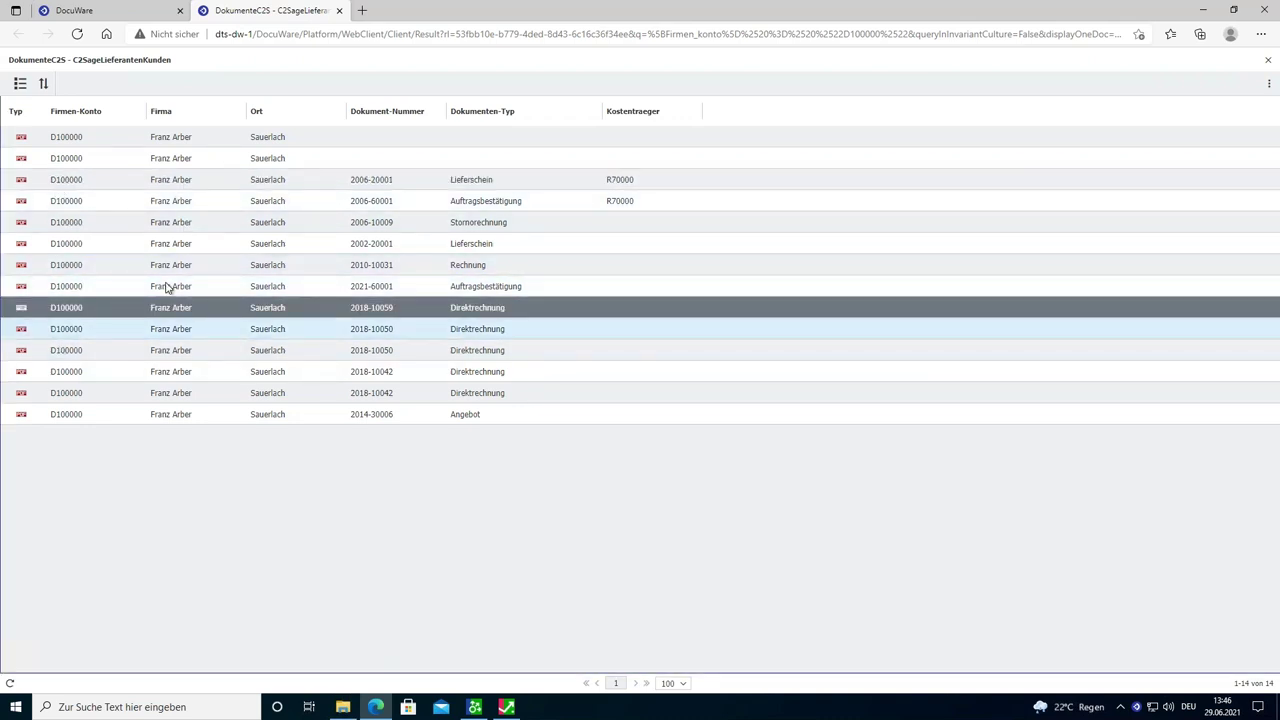
left_click(260, 265)
double_click(261, 265)
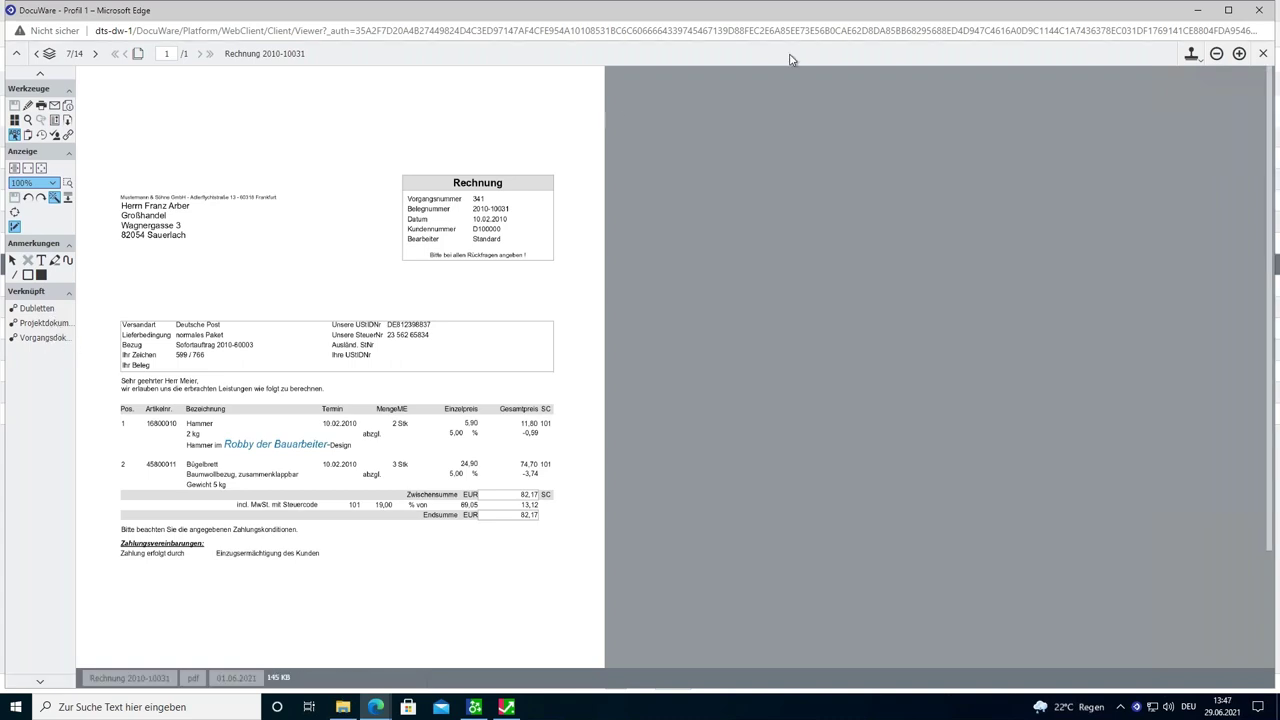
- Close the invoice and the customer's document list, and return to the Kunden records in Sage 100 Warenwirtschaft
left_click(1259, 10)
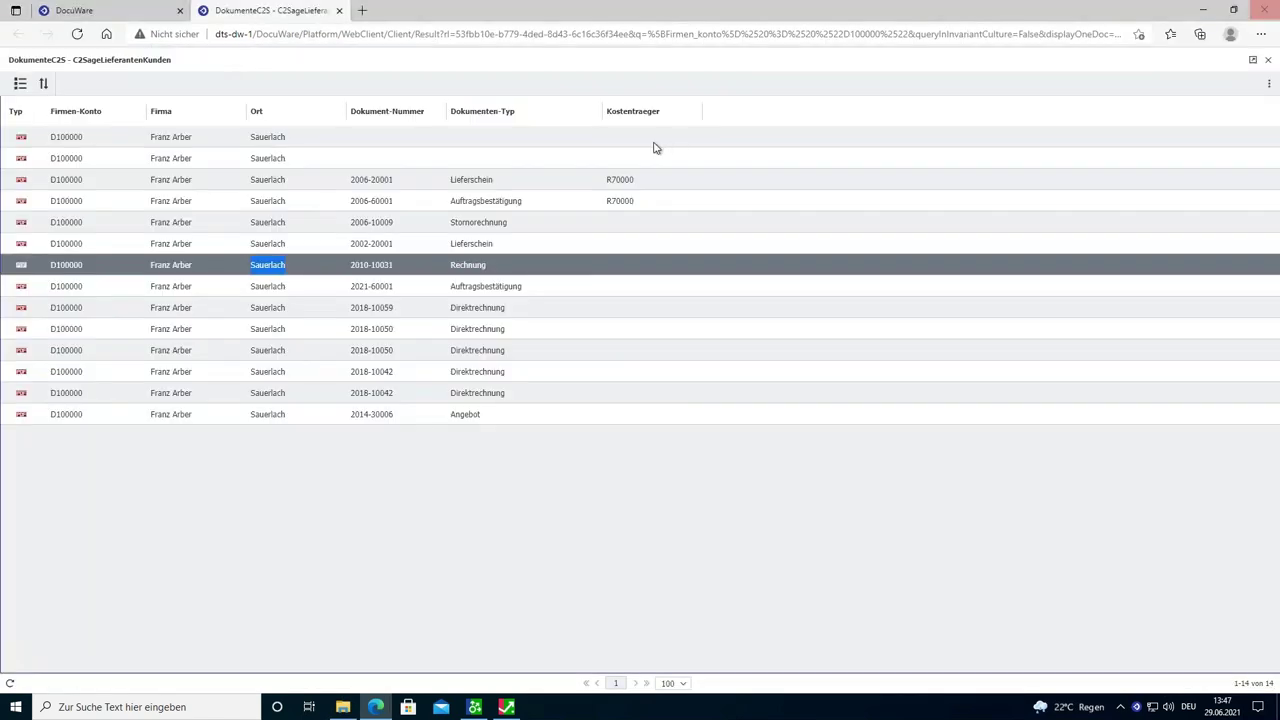
left_click(339, 10)
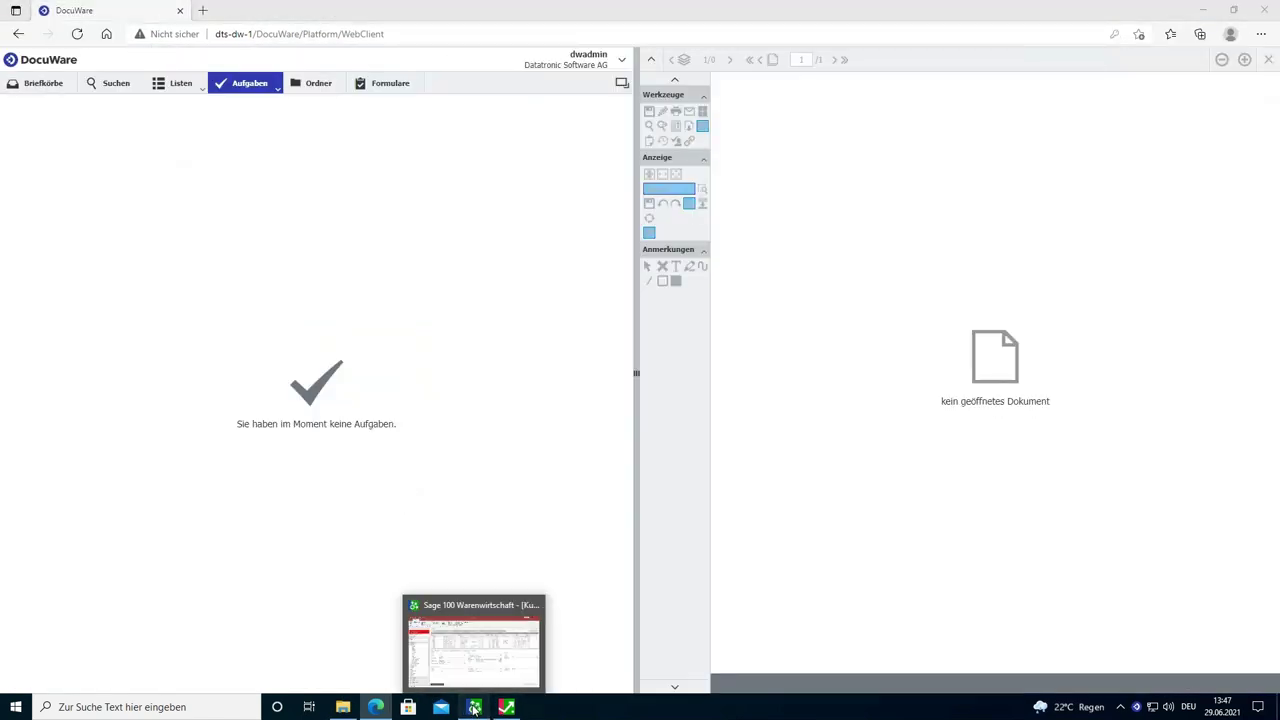
left_click(470, 640)
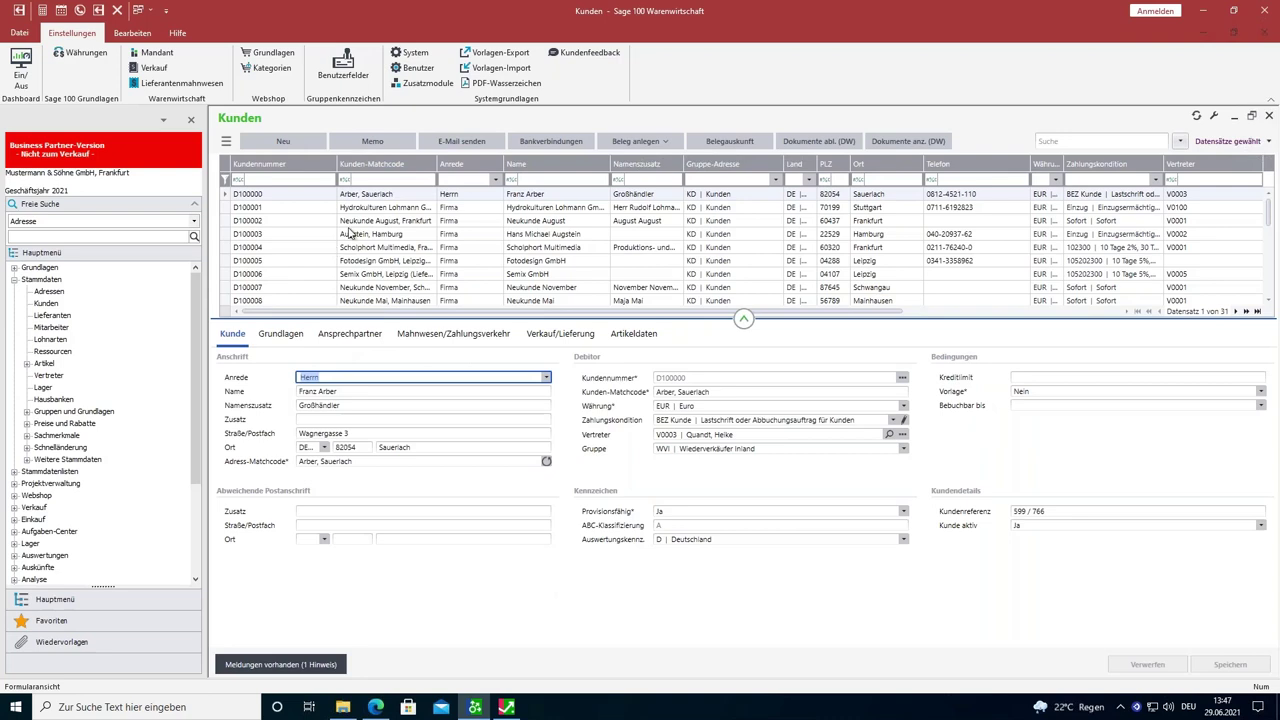
- Open the Lieferanten records and check which DocuWare functions are offered for the first supplier
left_click(61, 318)
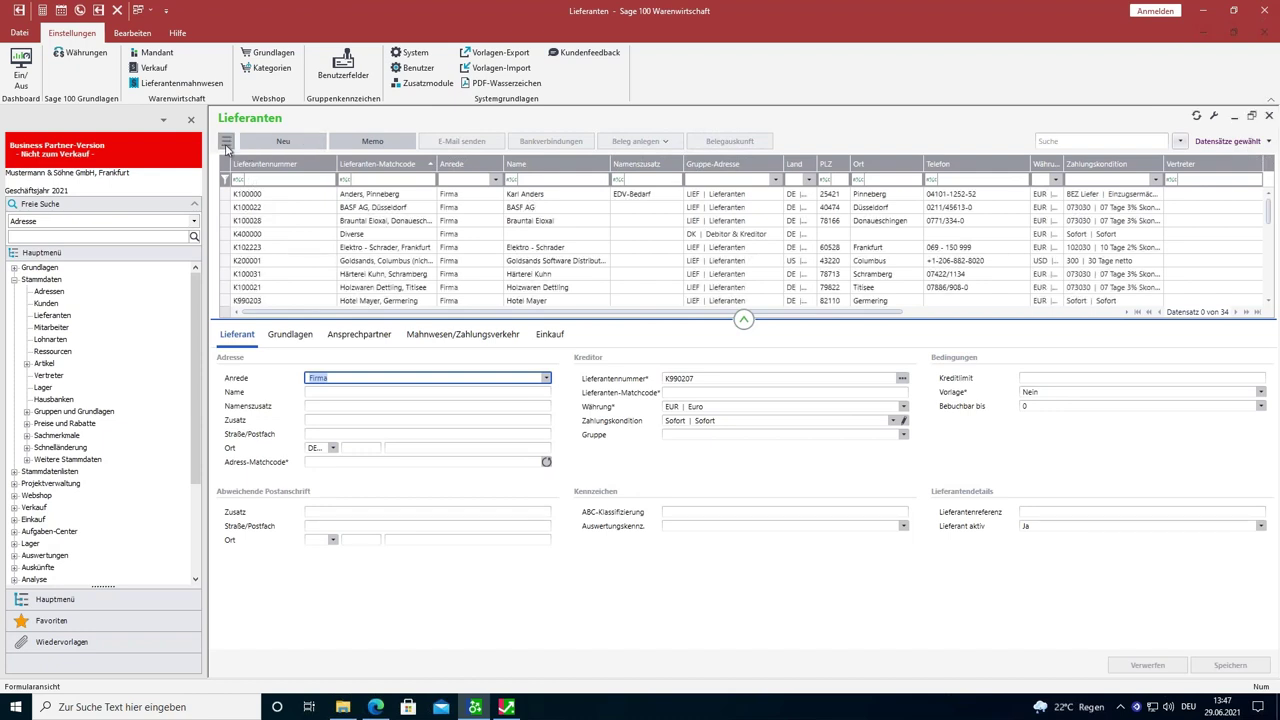
left_click(226, 145)
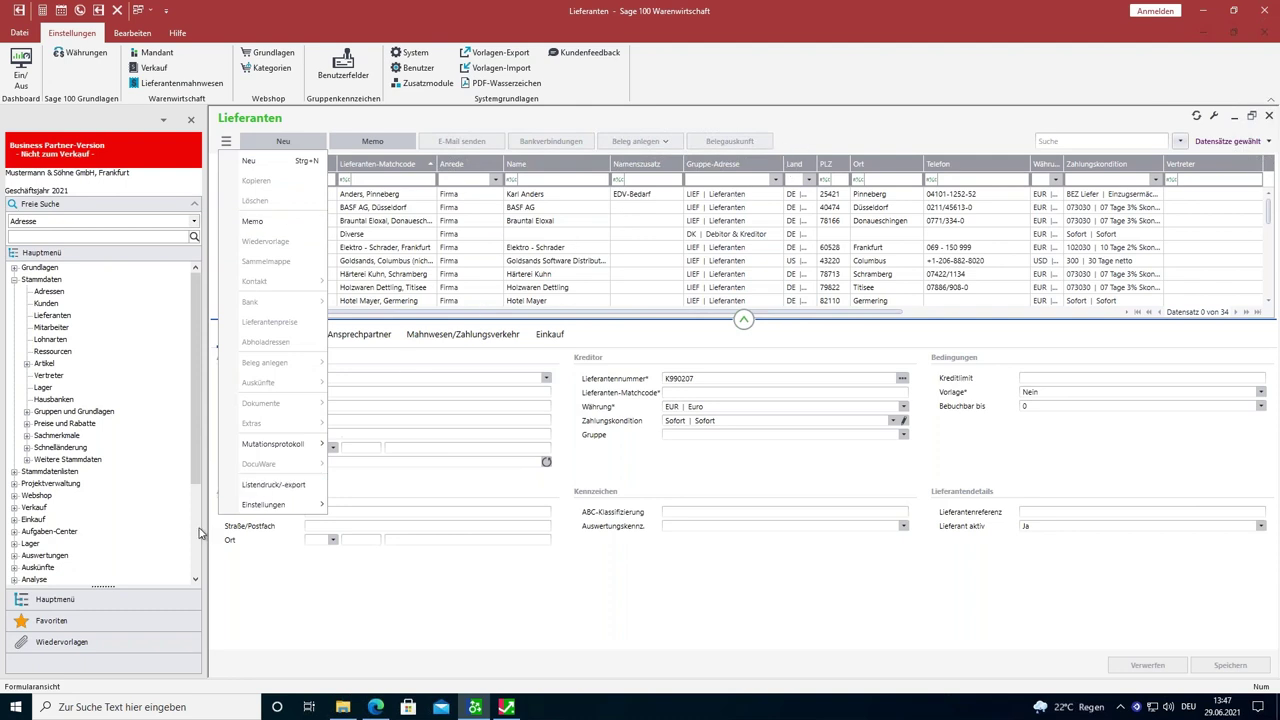
left_click(388, 196)
left_click(227, 143)
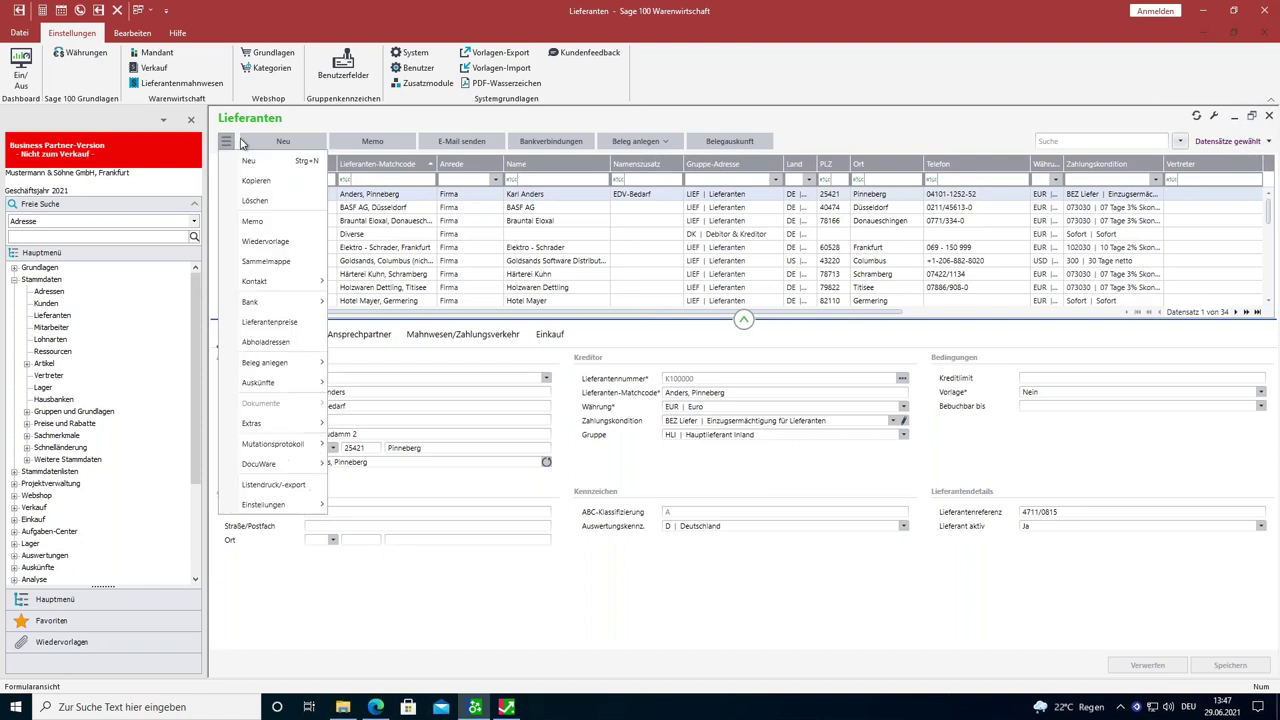
mouse_move(276, 464)
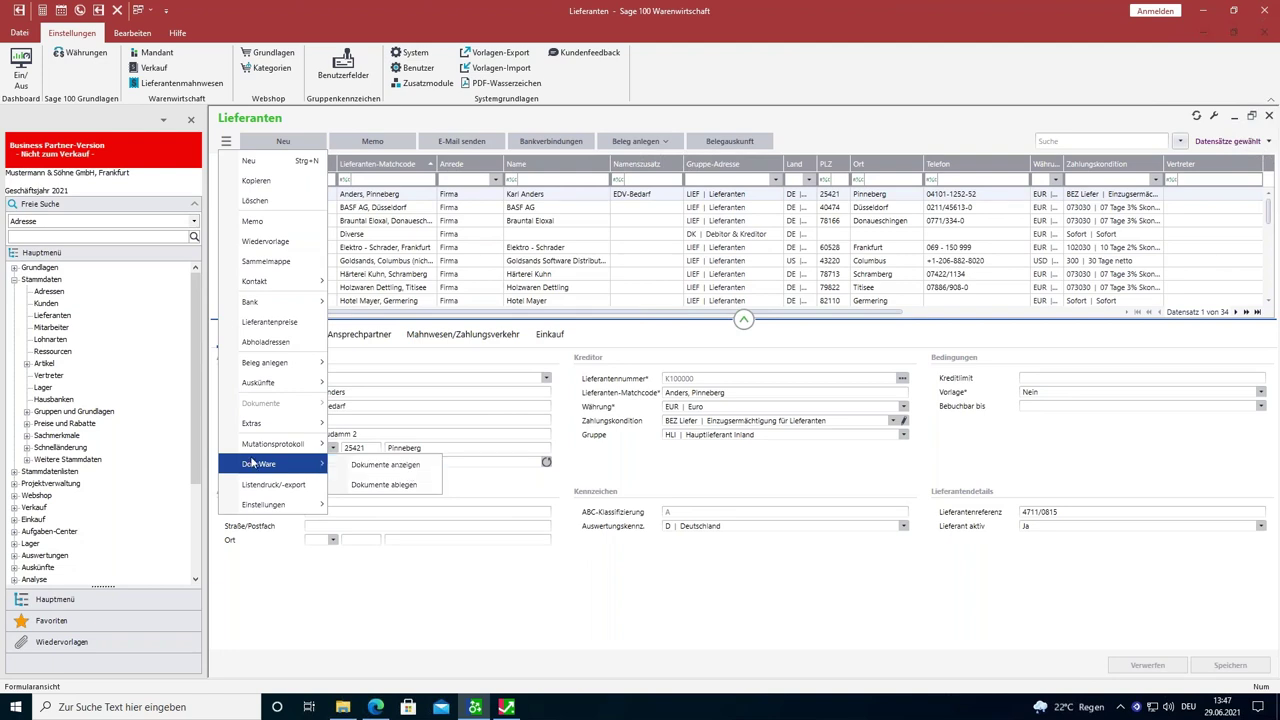
left_click(513, 495)
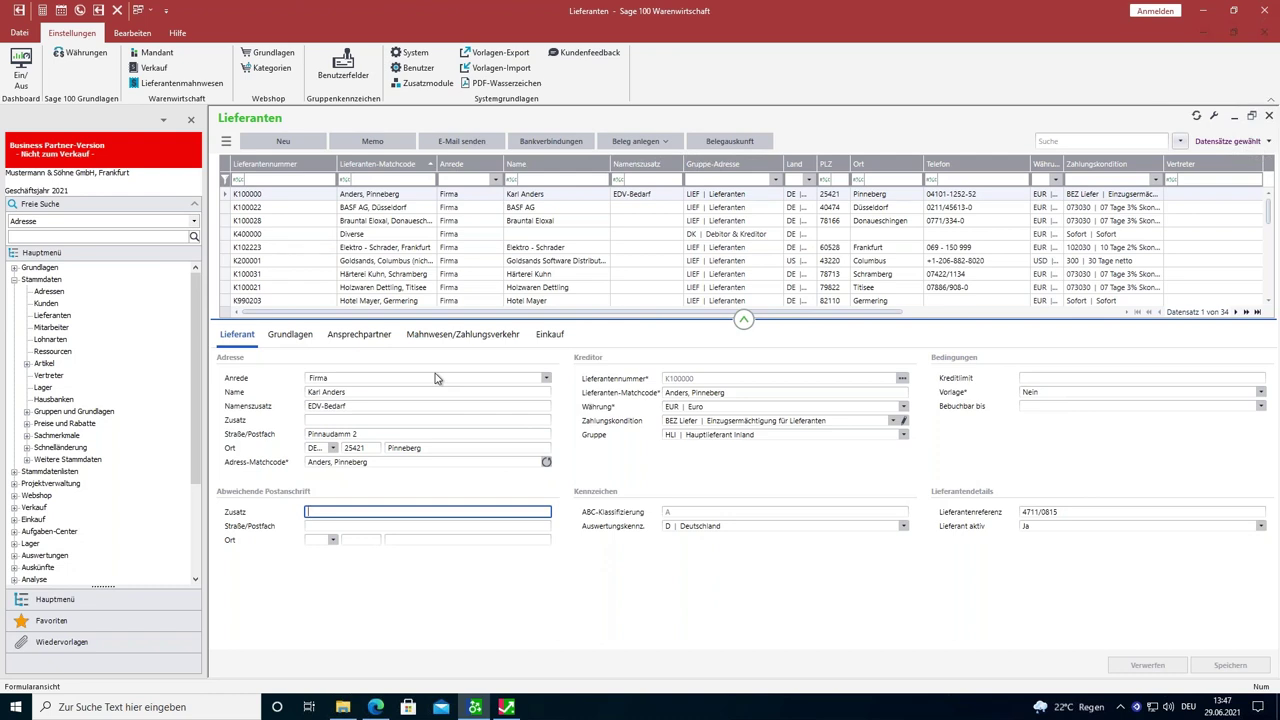
- Open the 2021 Bestellung for Stahlwerk München through the document search in Einkaufsbelege bearbeiten
left_click(15, 283)
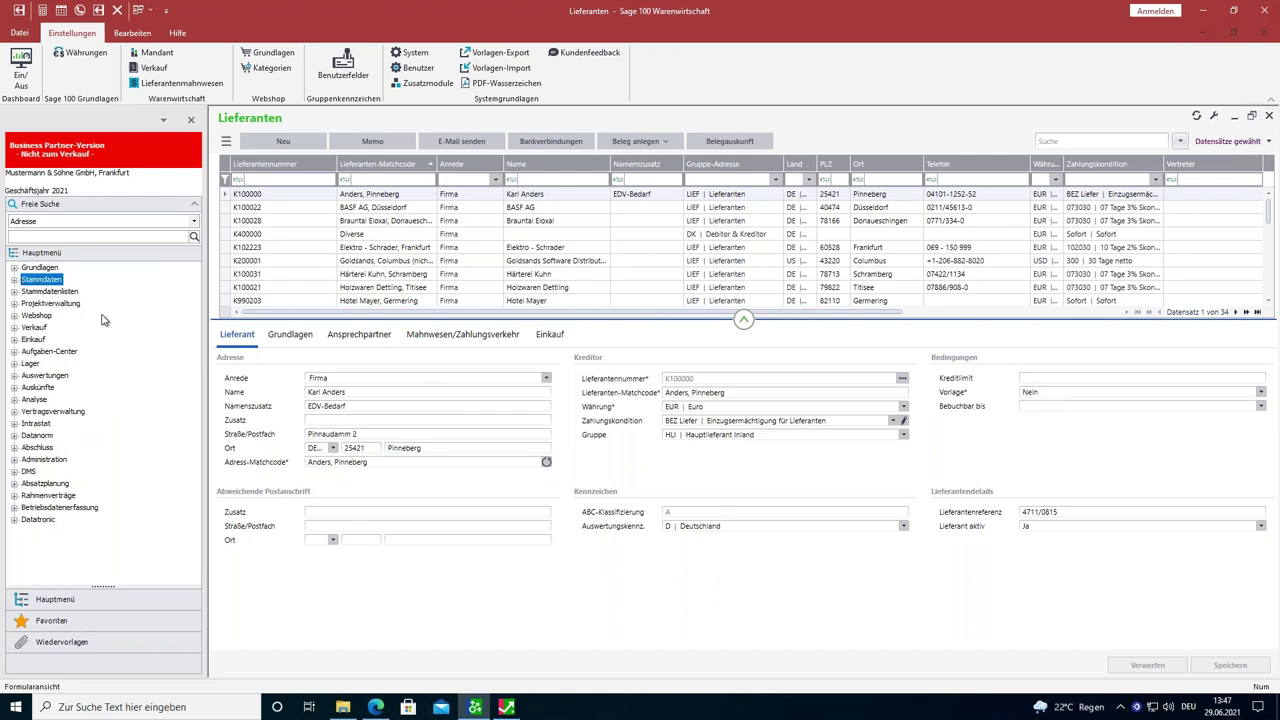
left_click(22, 342)
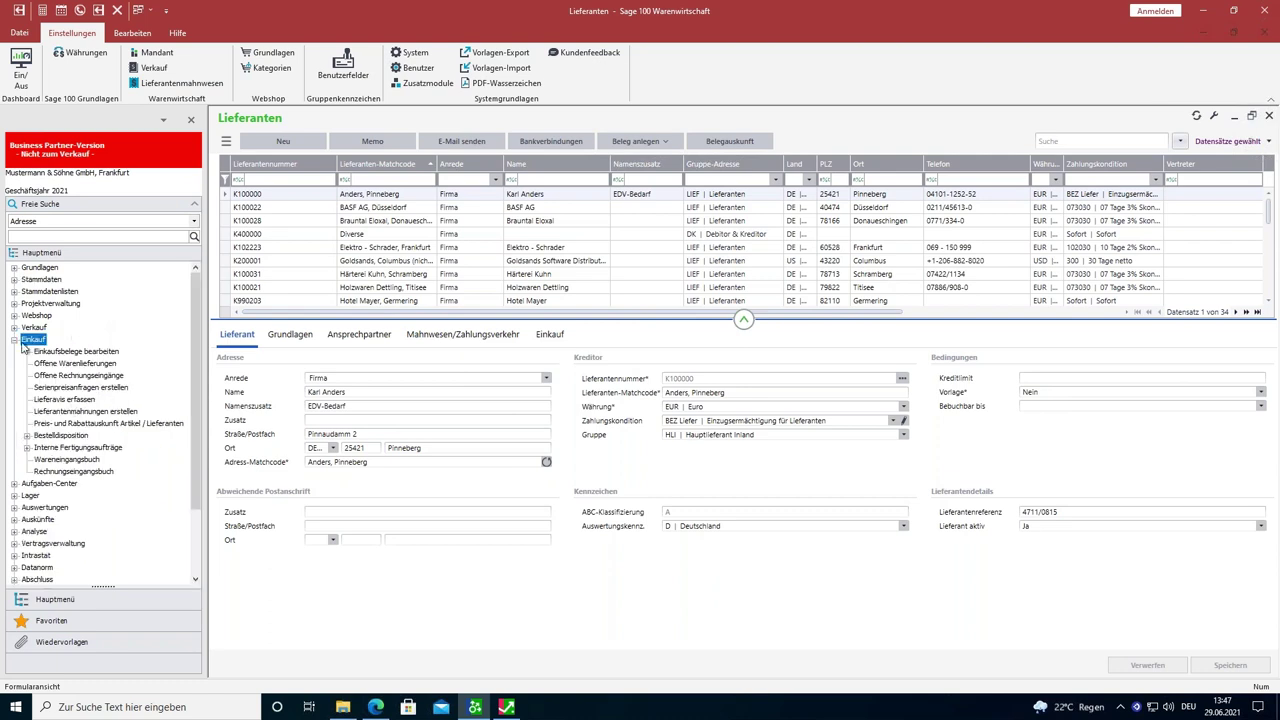
left_click(101, 352)
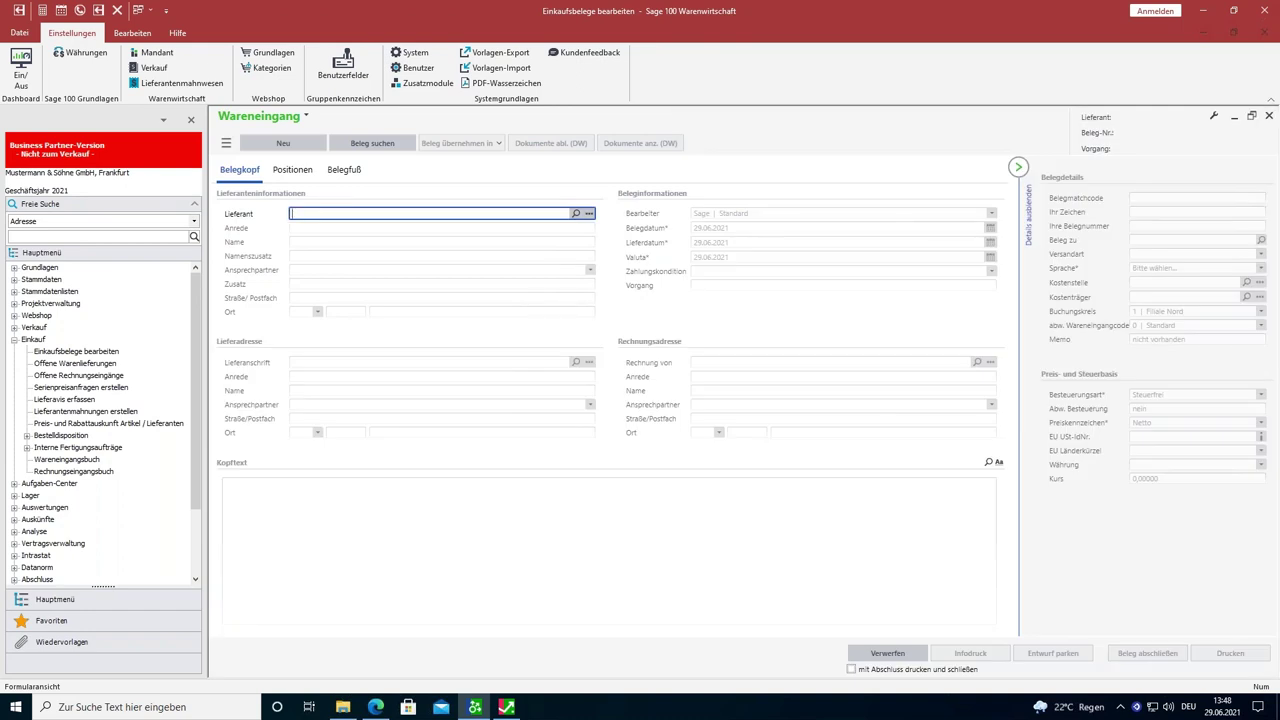
left_click(380, 145)
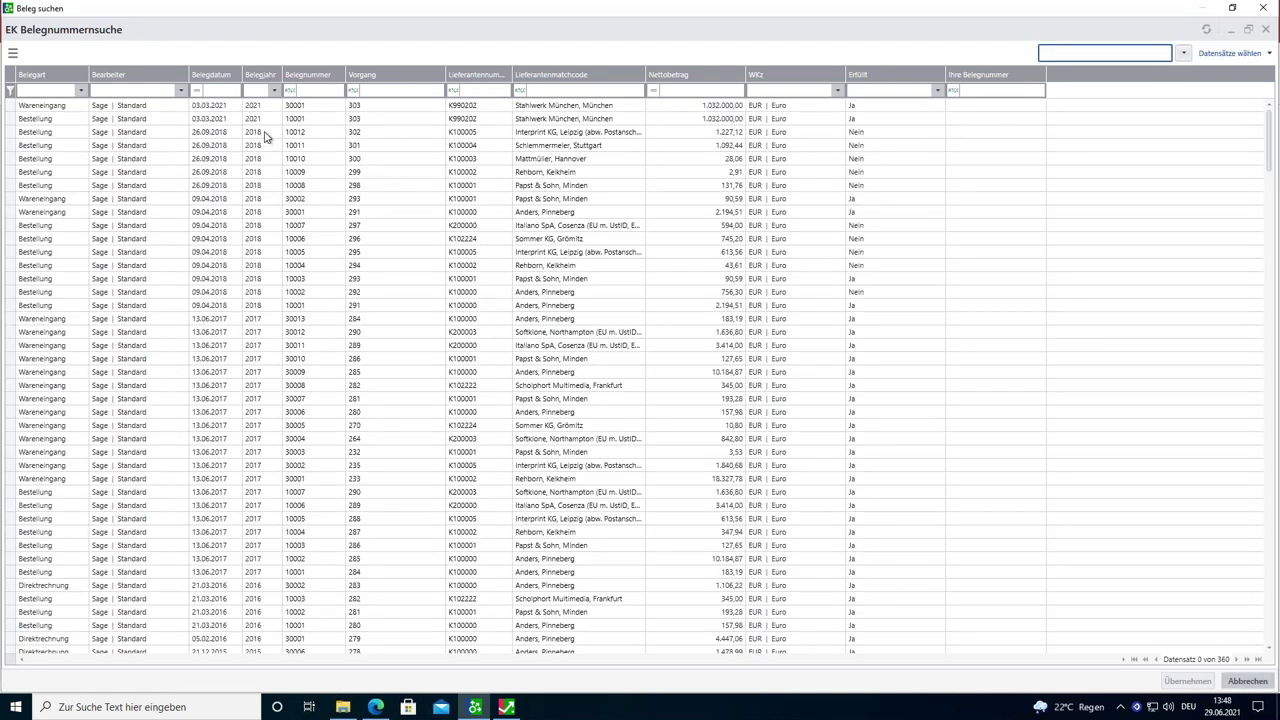
left_click(37, 121)
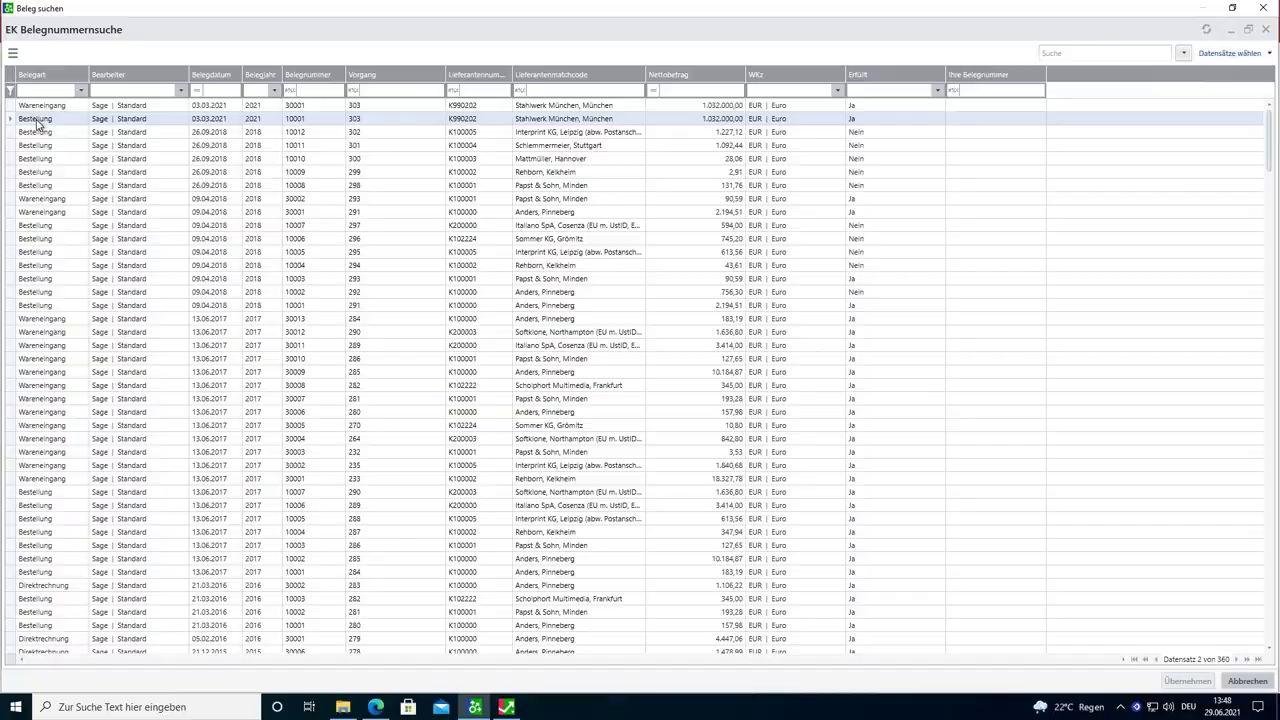
double_click(37, 121)
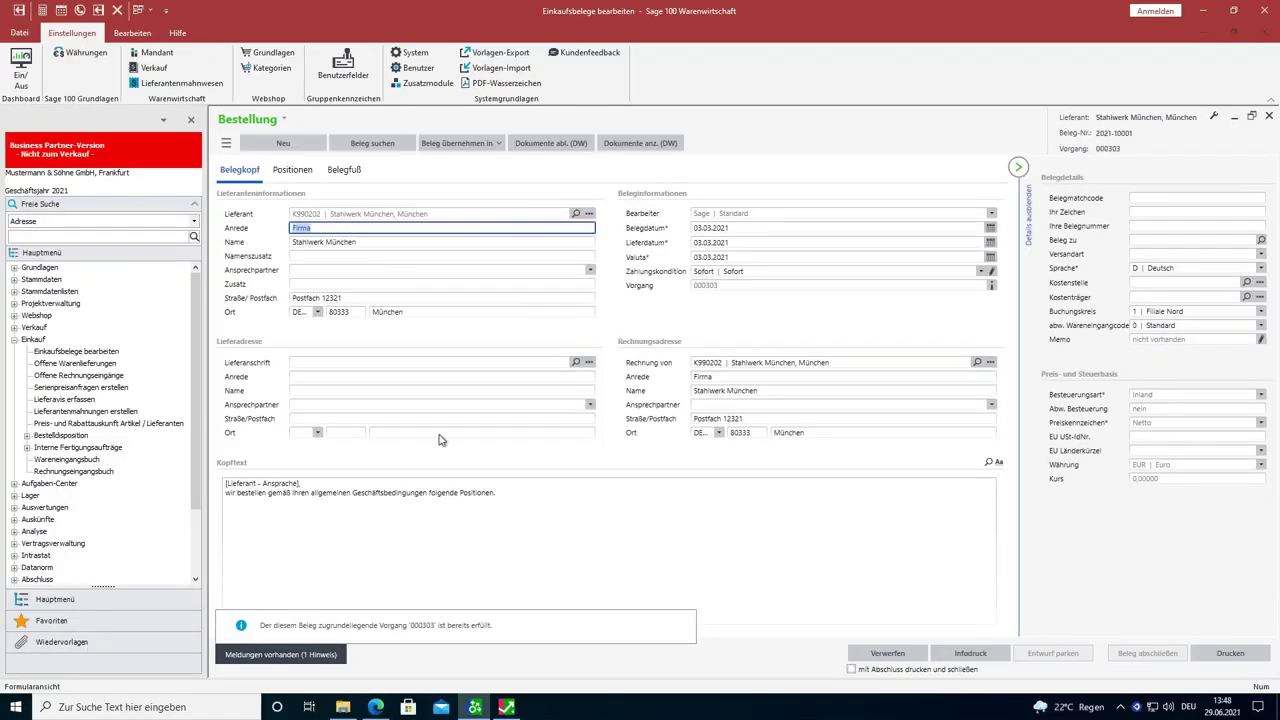
- Review the Bestellung's line items and print the order with the DocuWare EK print process
left_click(293, 170)
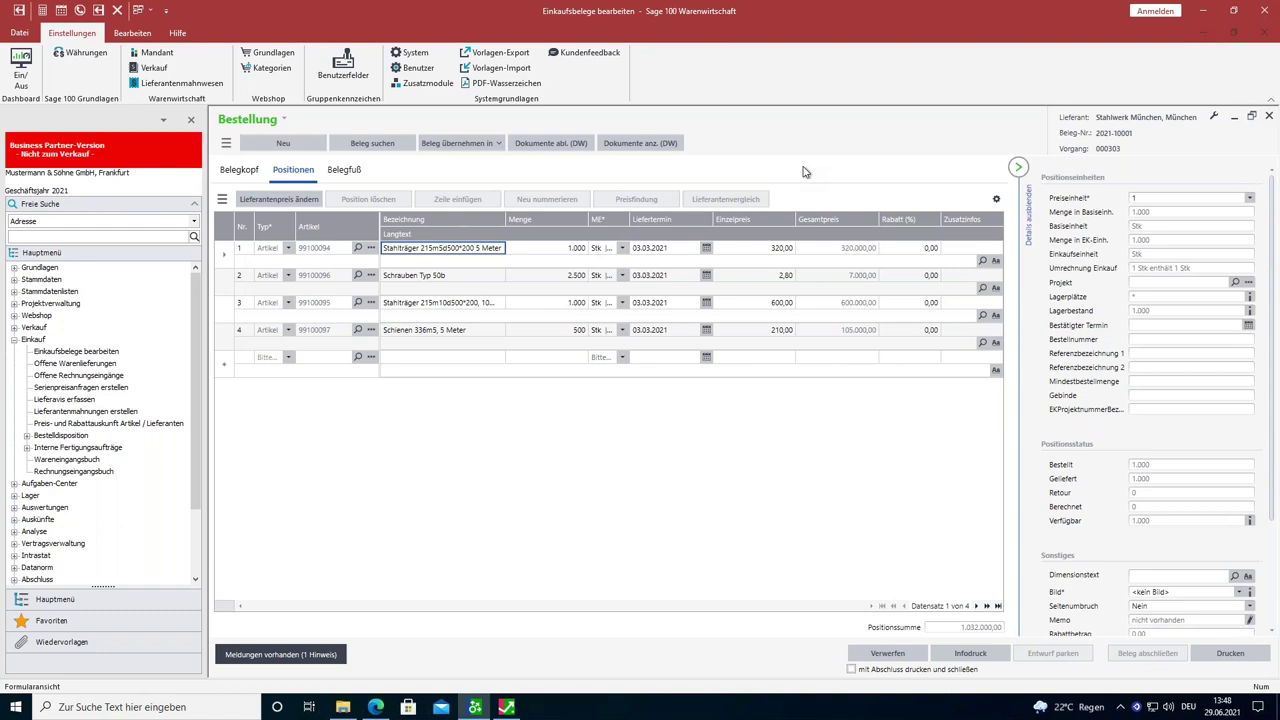
left_click(239, 170)
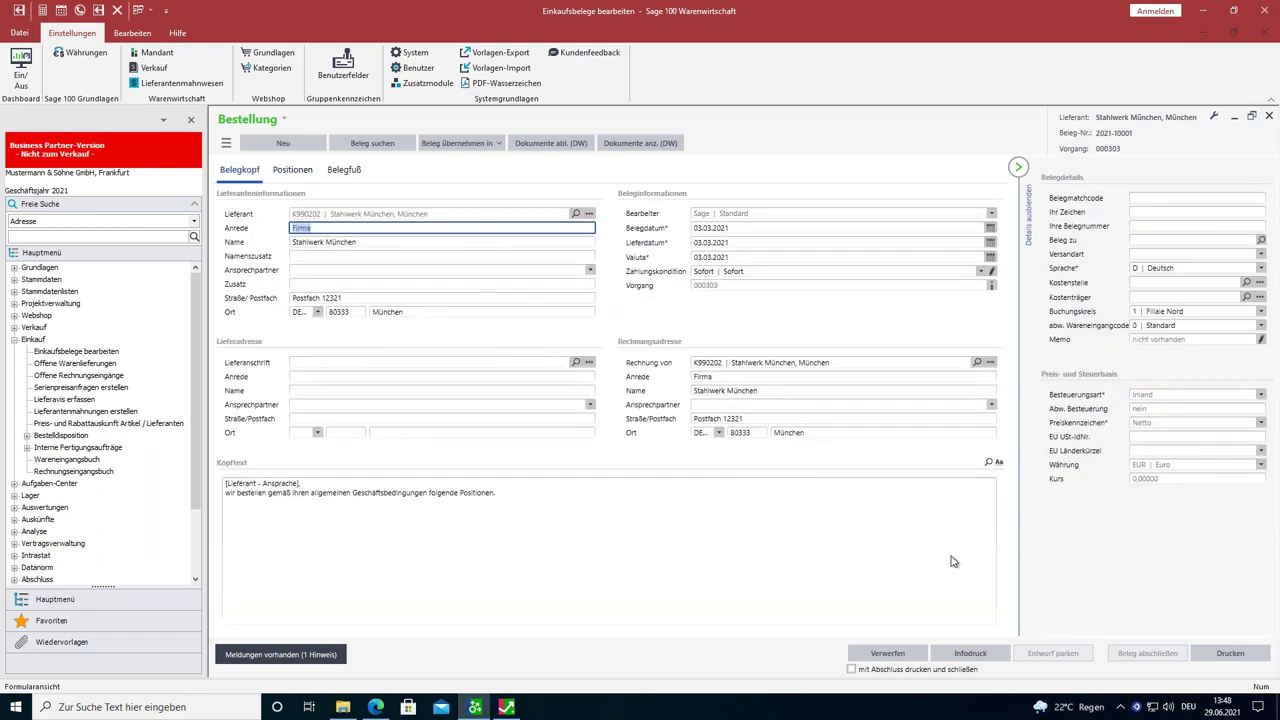
left_click(797, 553)
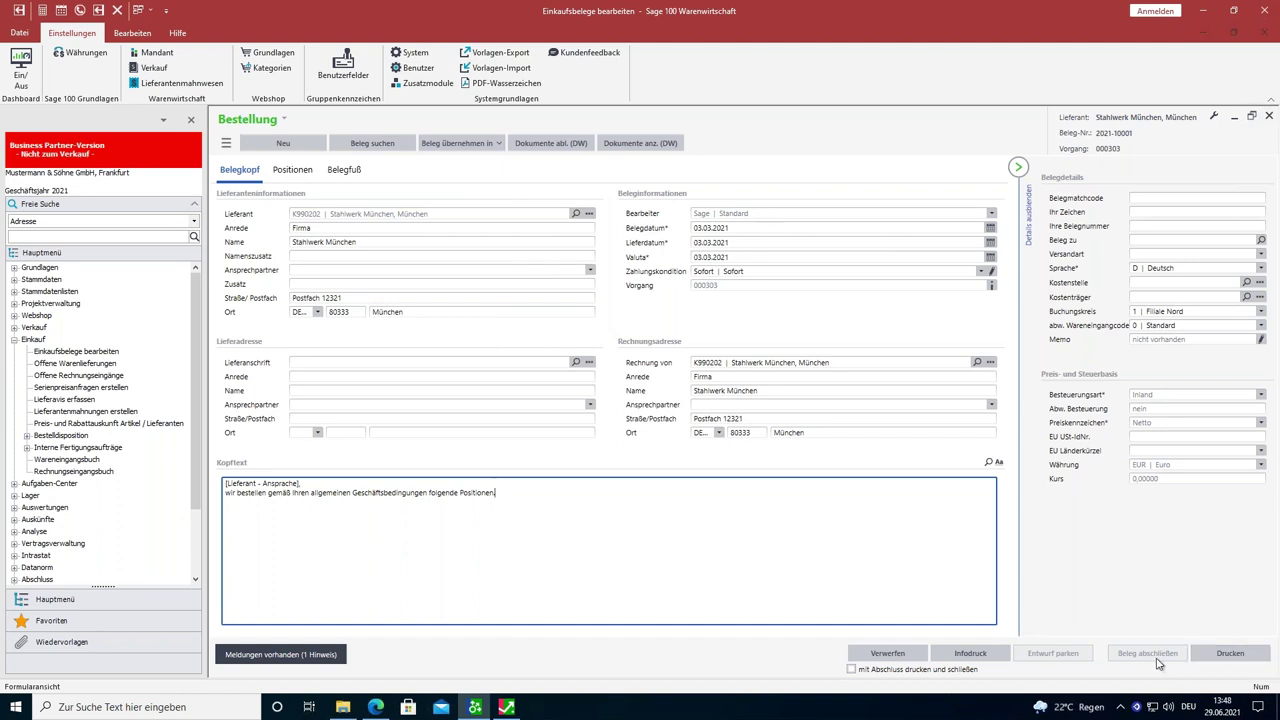
left_click(1208, 656)
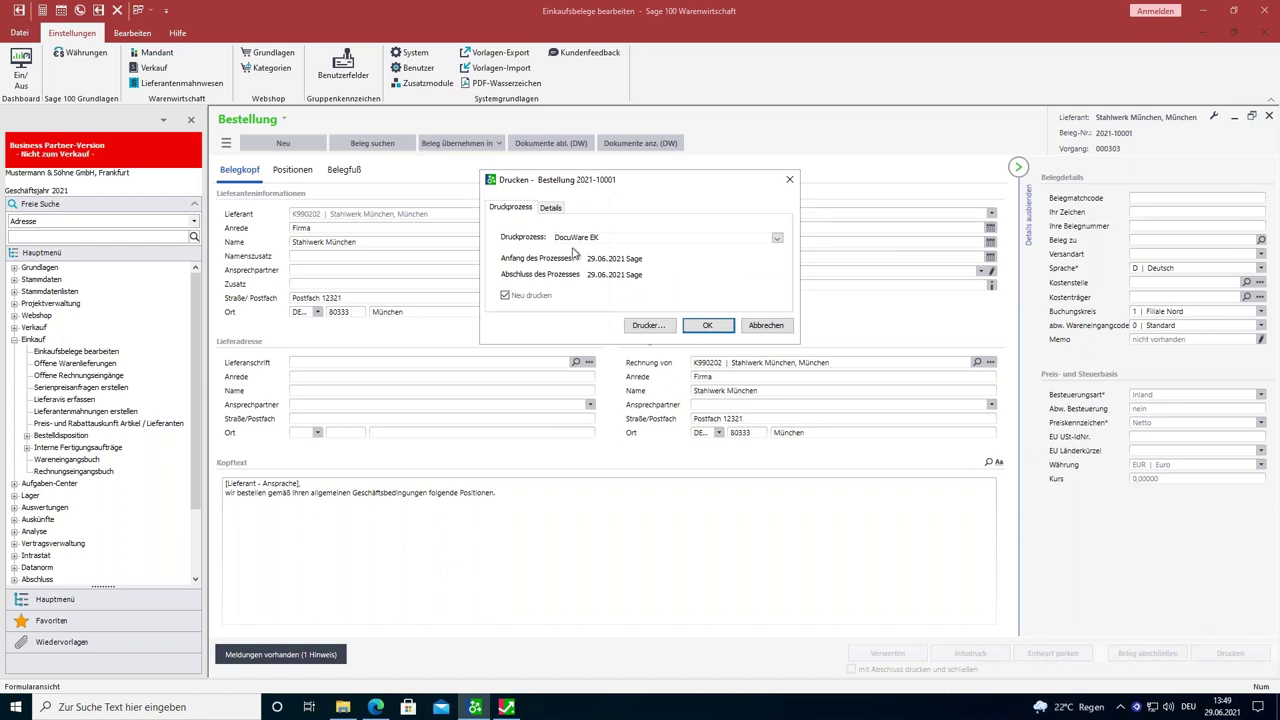
left_click(709, 326)
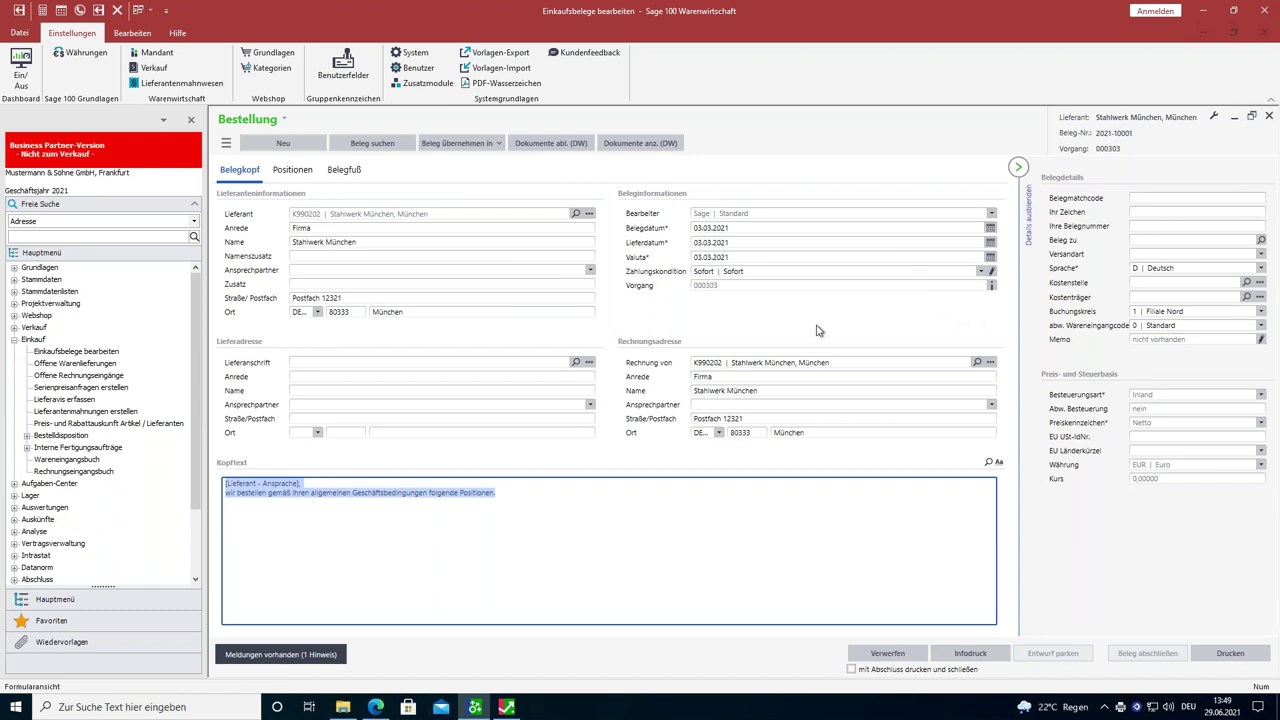
key("Tab")
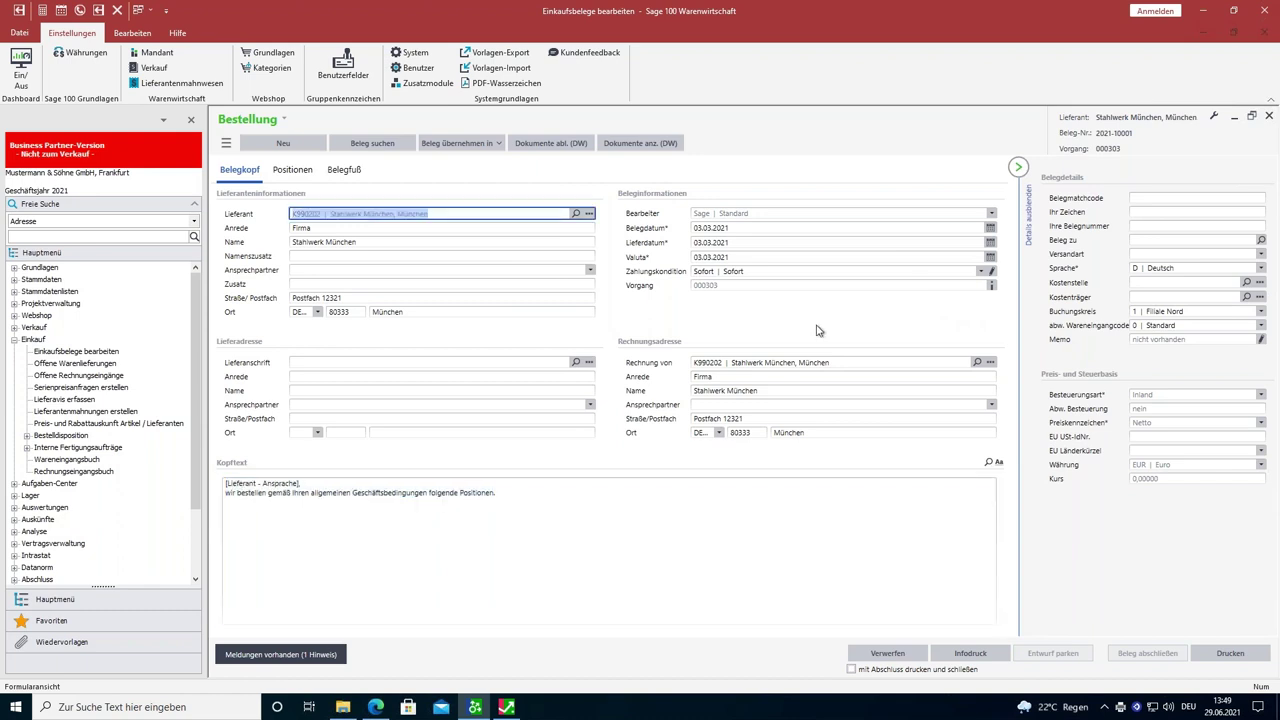
- Check the Bestellung's DocuWare documents in the browser, close the list and return to Sage 100 Warenwirtschaft
left_click(631, 148)
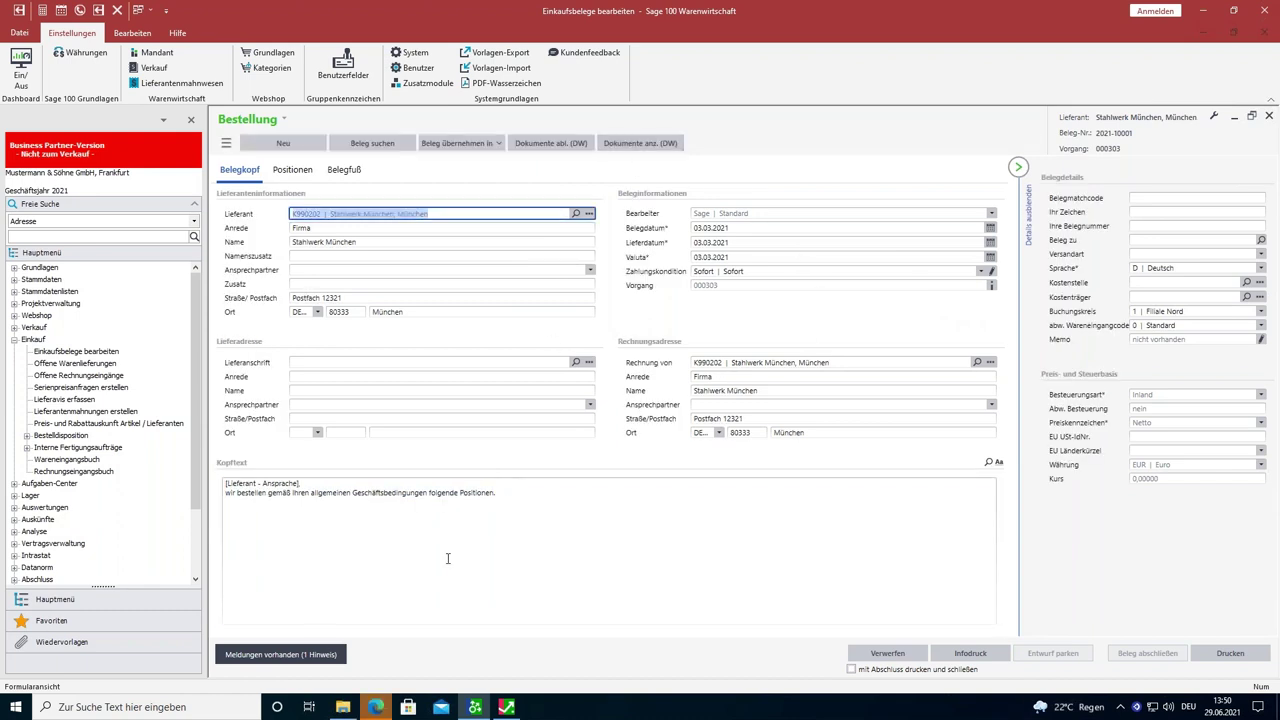
left_click(376, 707)
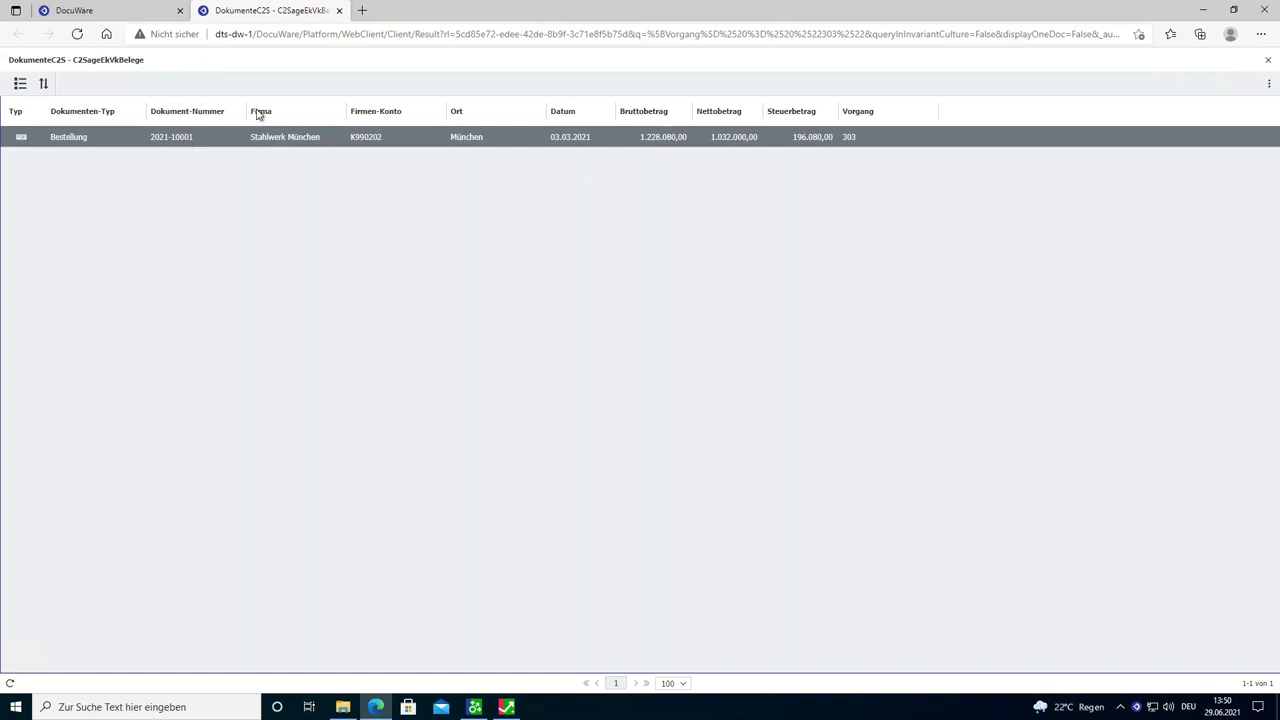
left_click(340, 11)
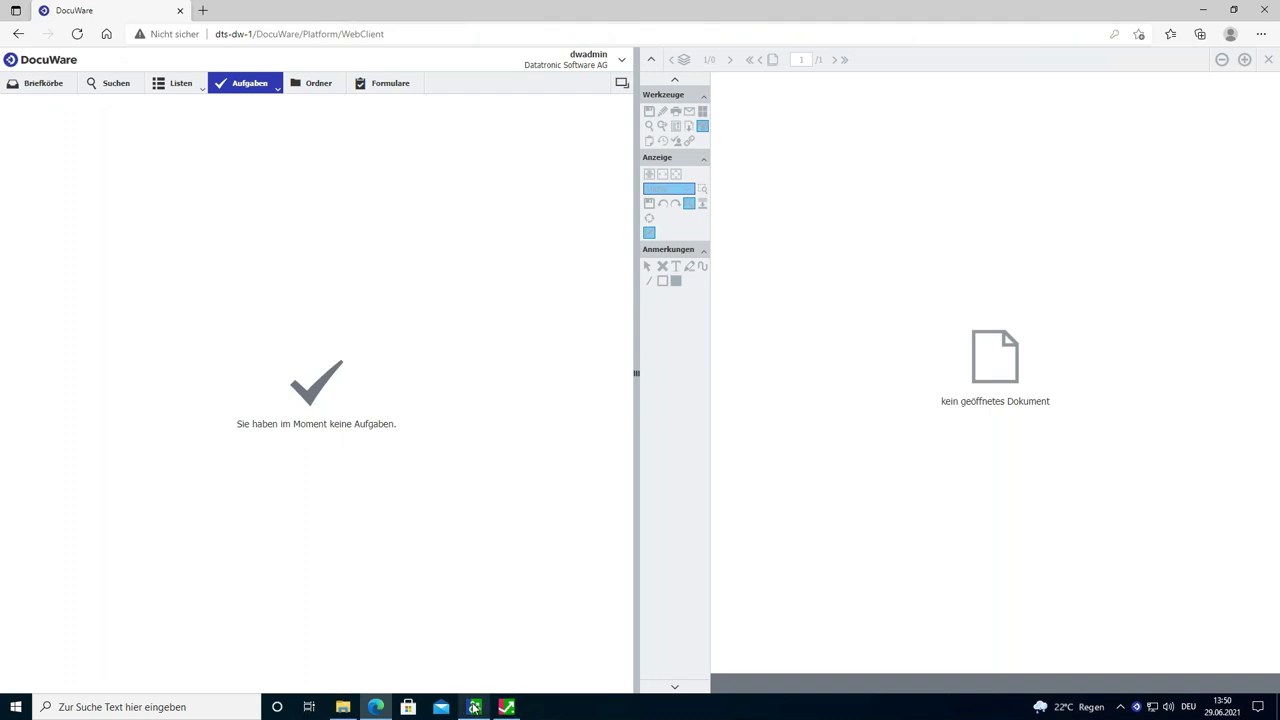
left_click(474, 707)
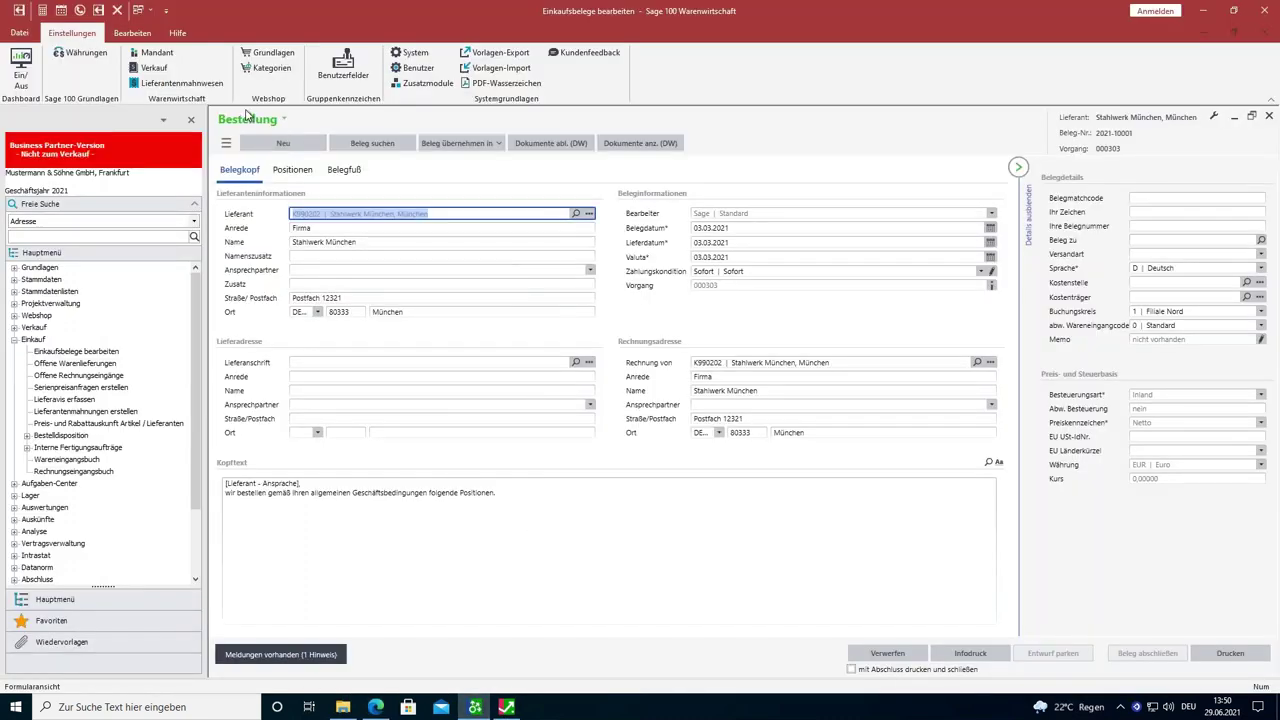
- File AB Stahlwerk München from the Desktop folder Demobelege DocuWare in DocuWare for the Bestellung
left_click(548, 144)
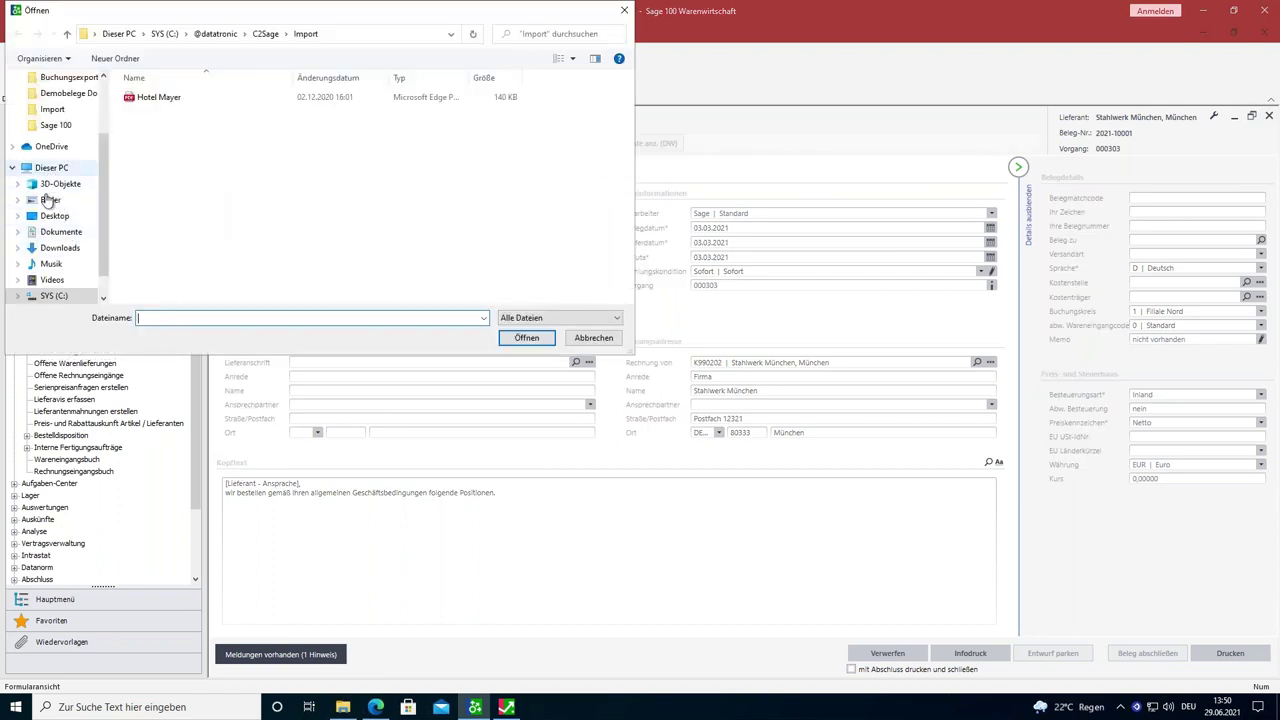
left_click(52, 215)
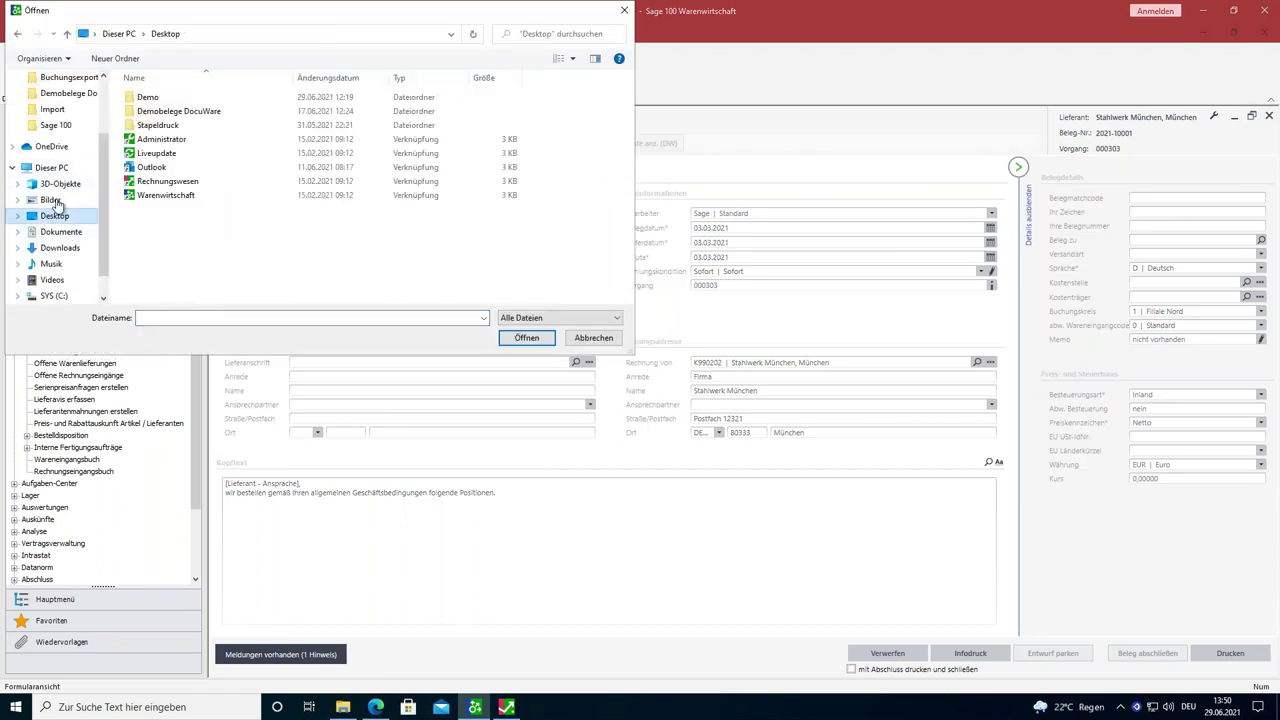
double_click(165, 111)
double_click(163, 111)
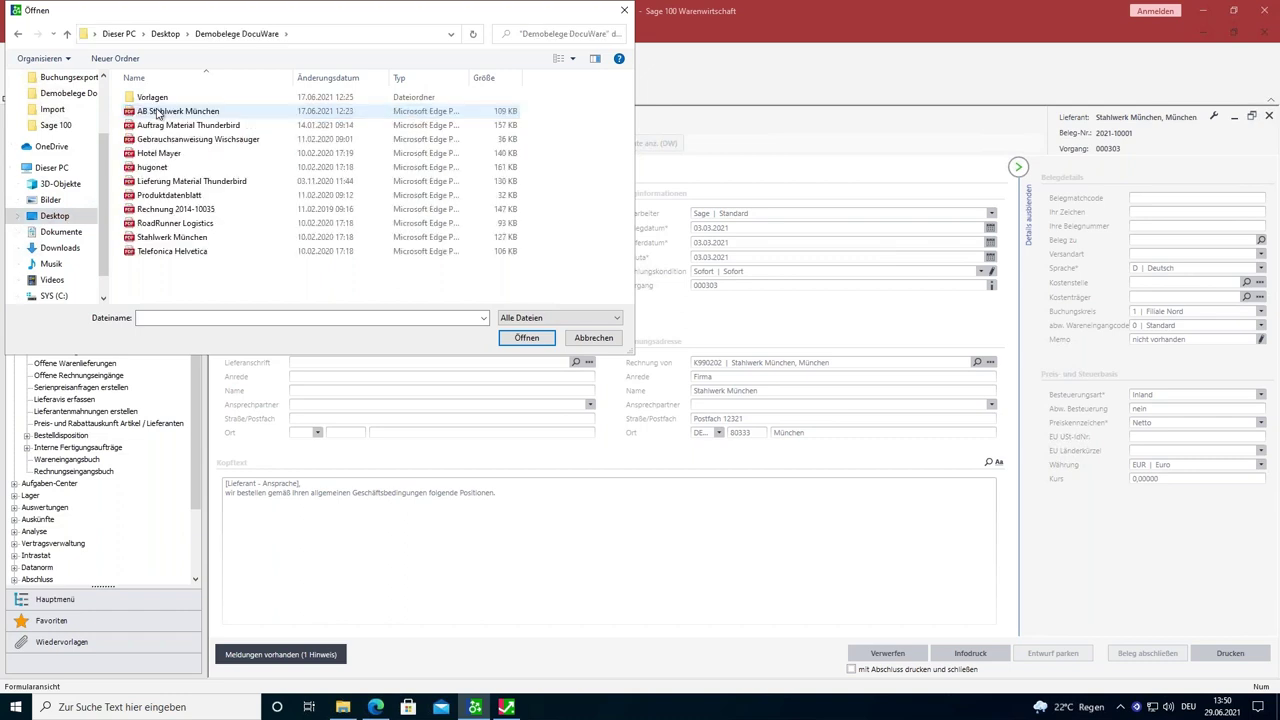
double_click(185, 112)
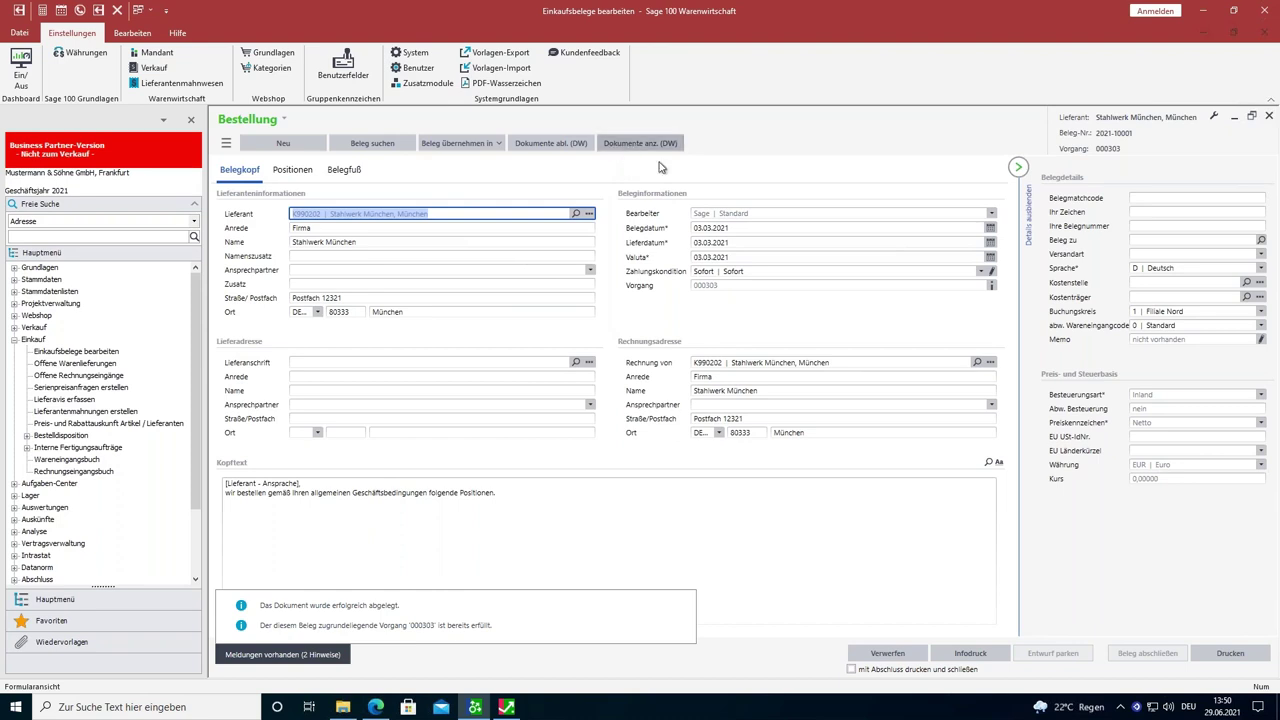
- Show the Bestellung's DocuWare documents in the browser and view the order confirmation and the printed order in turn
left_click(620, 147)
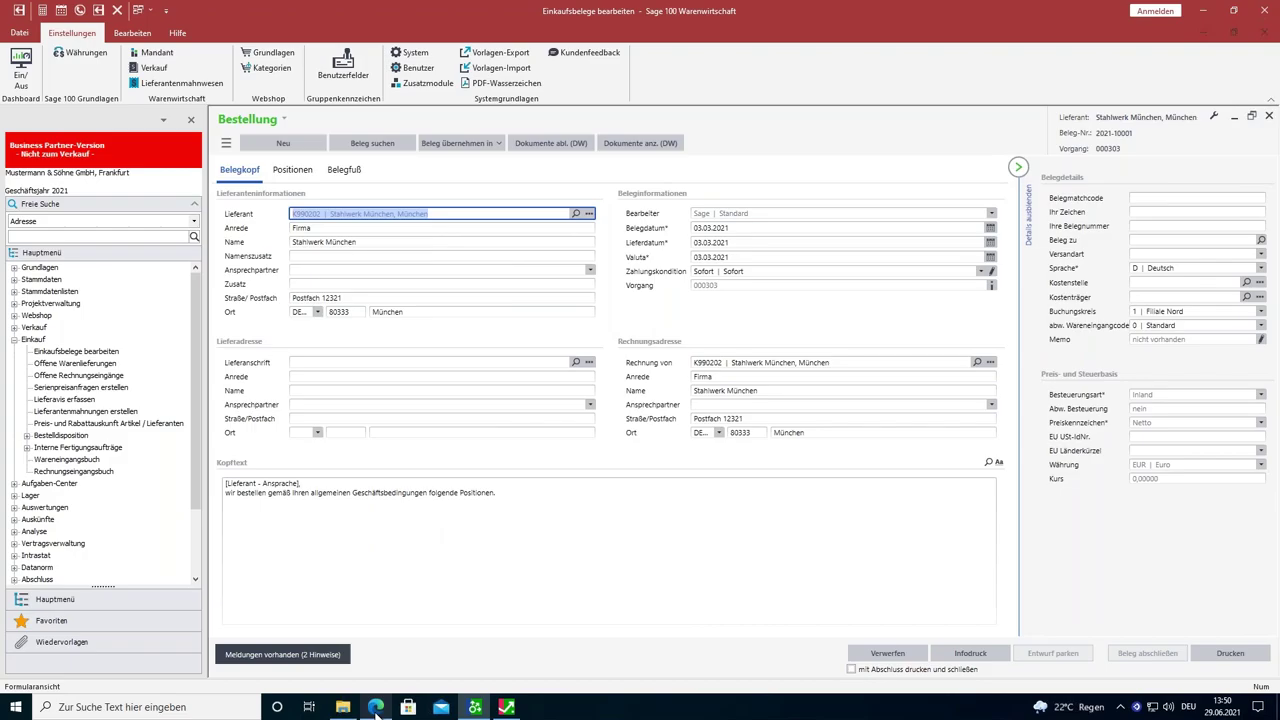
mouse_move(375, 707)
left_click(375, 675)
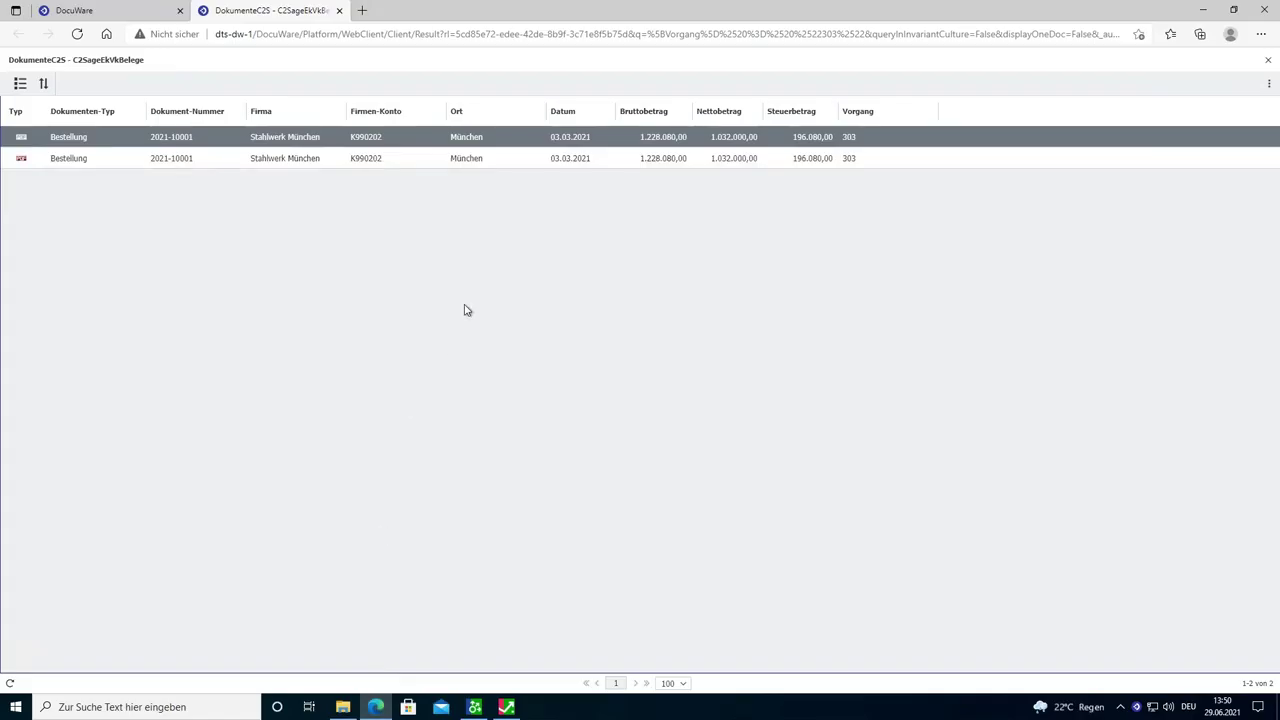
double_click(195, 140)
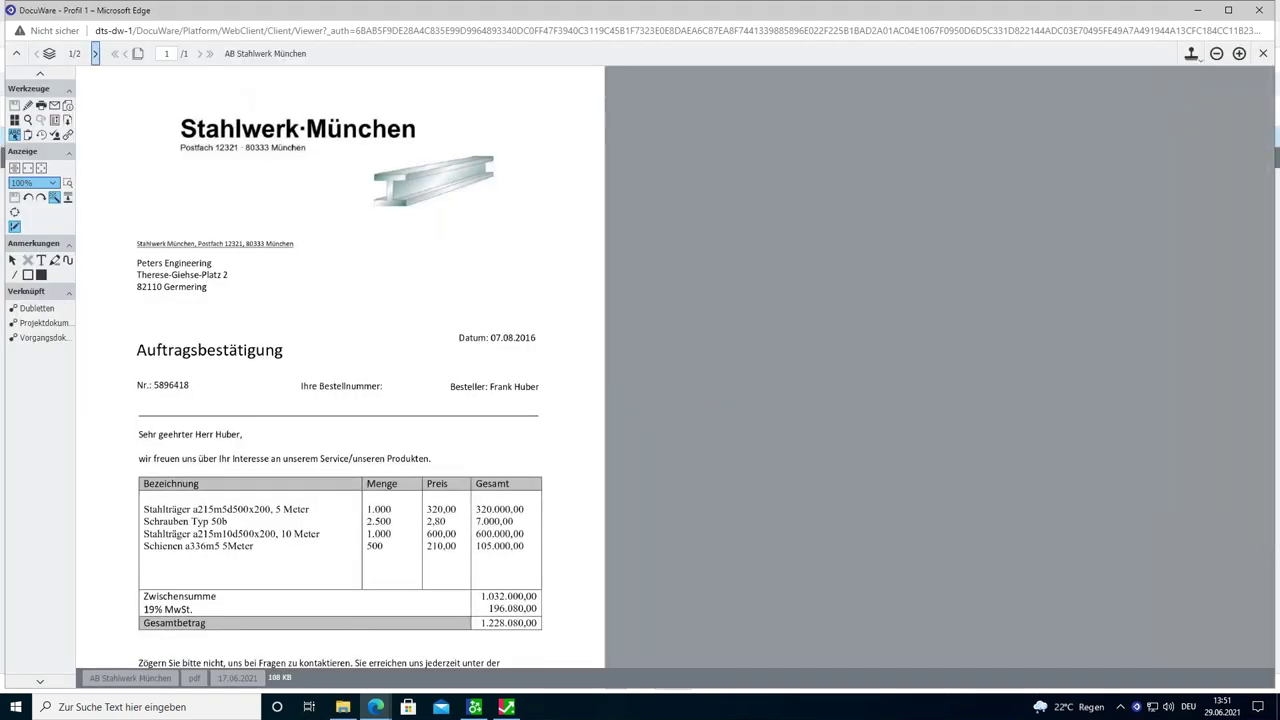
left_click(95, 53)
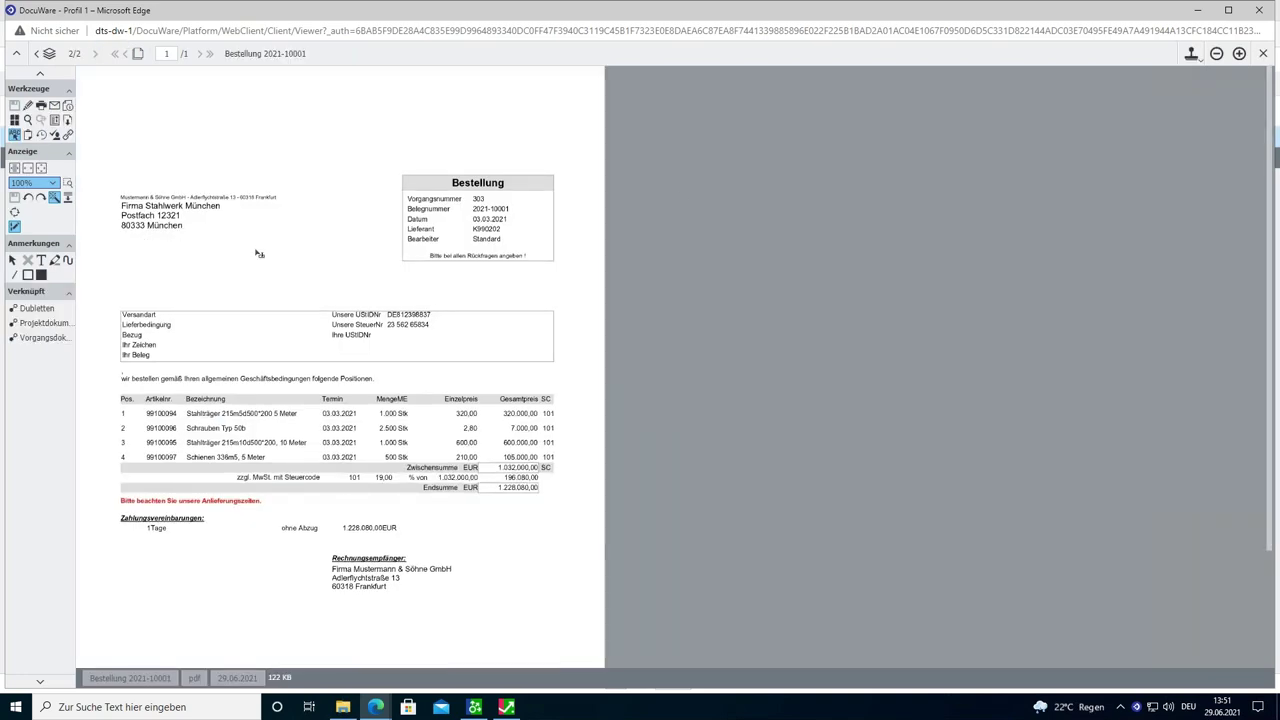
- Close the document viewer and the Bestellung's document list, and return to Sage 100 Warenwirtschaft
left_click(1258, 10)
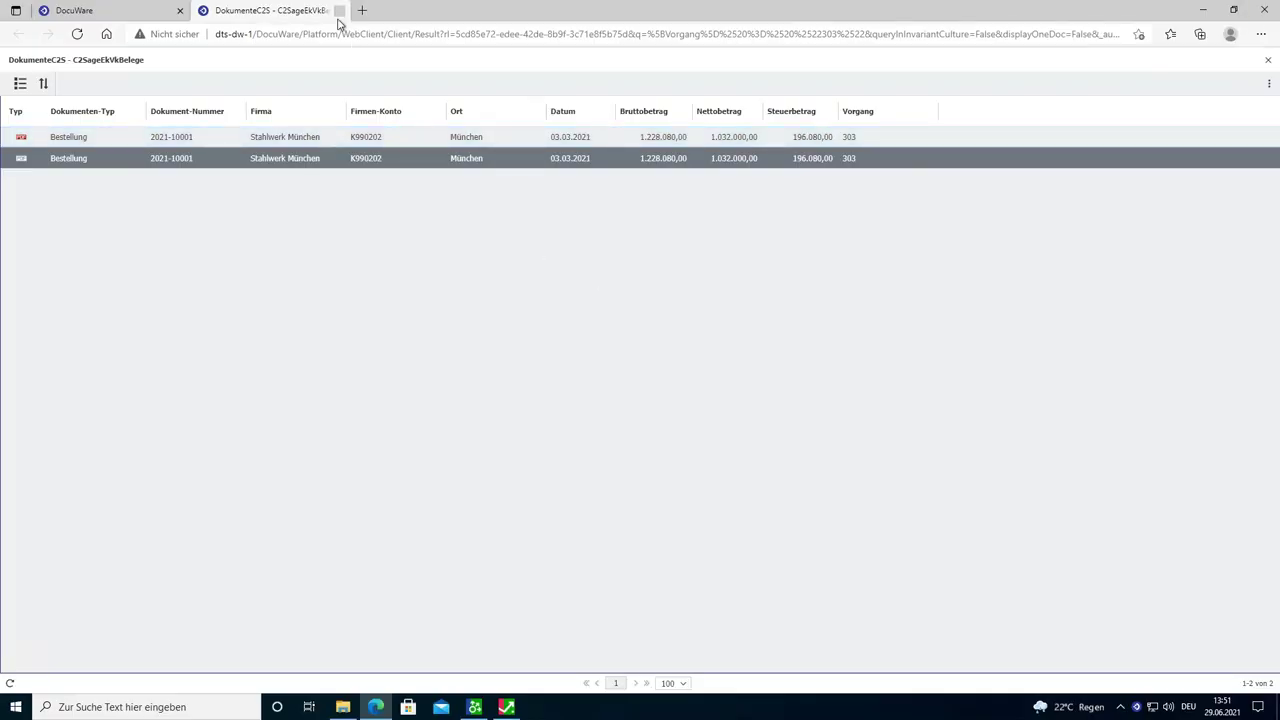
left_click(339, 10)
left_click(478, 708)
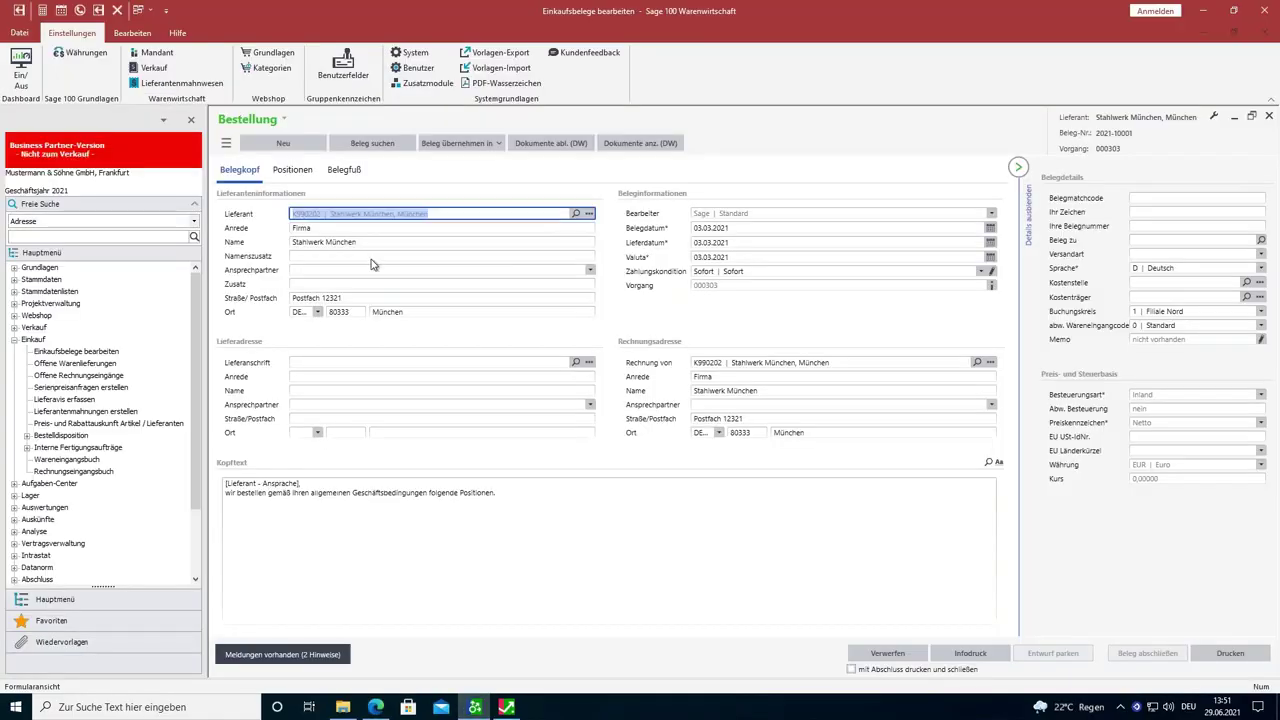
- Check the Bestellung's document transfer options and open the 2021 Wareneingang for Stahlwerk München through the document search
left_click(497, 144)
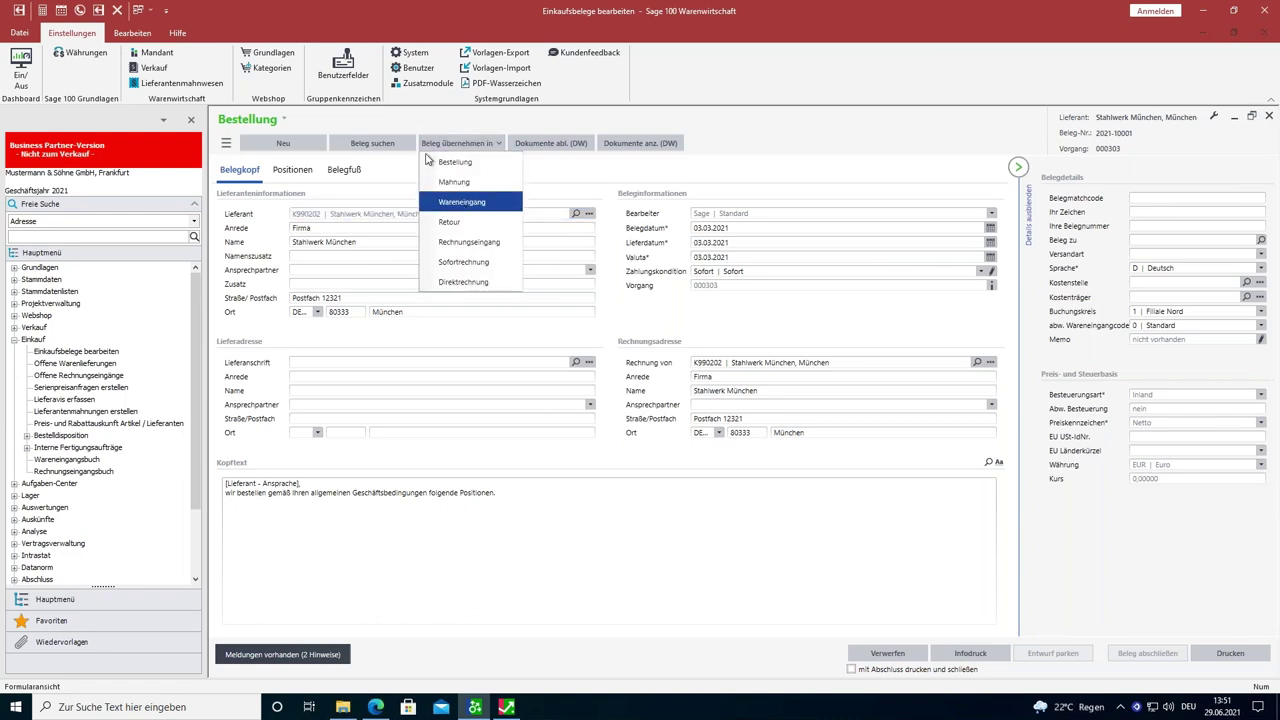
left_click(370, 145)
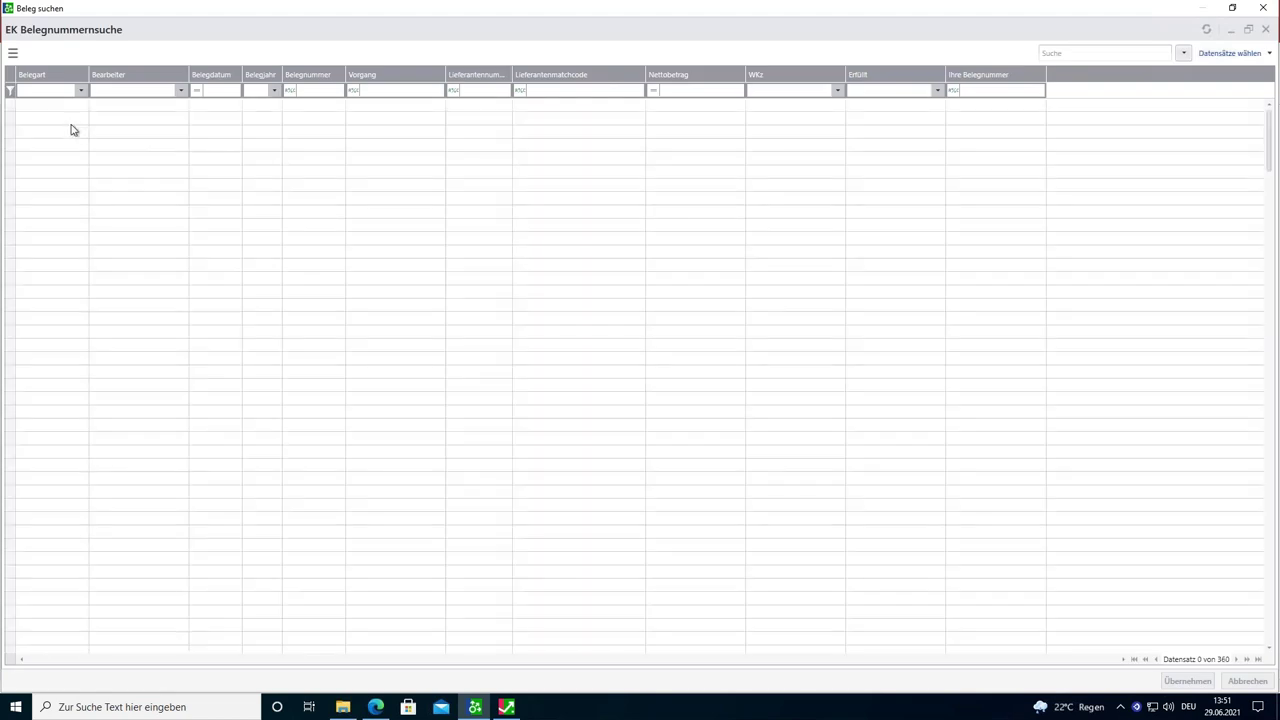
left_click(45, 108)
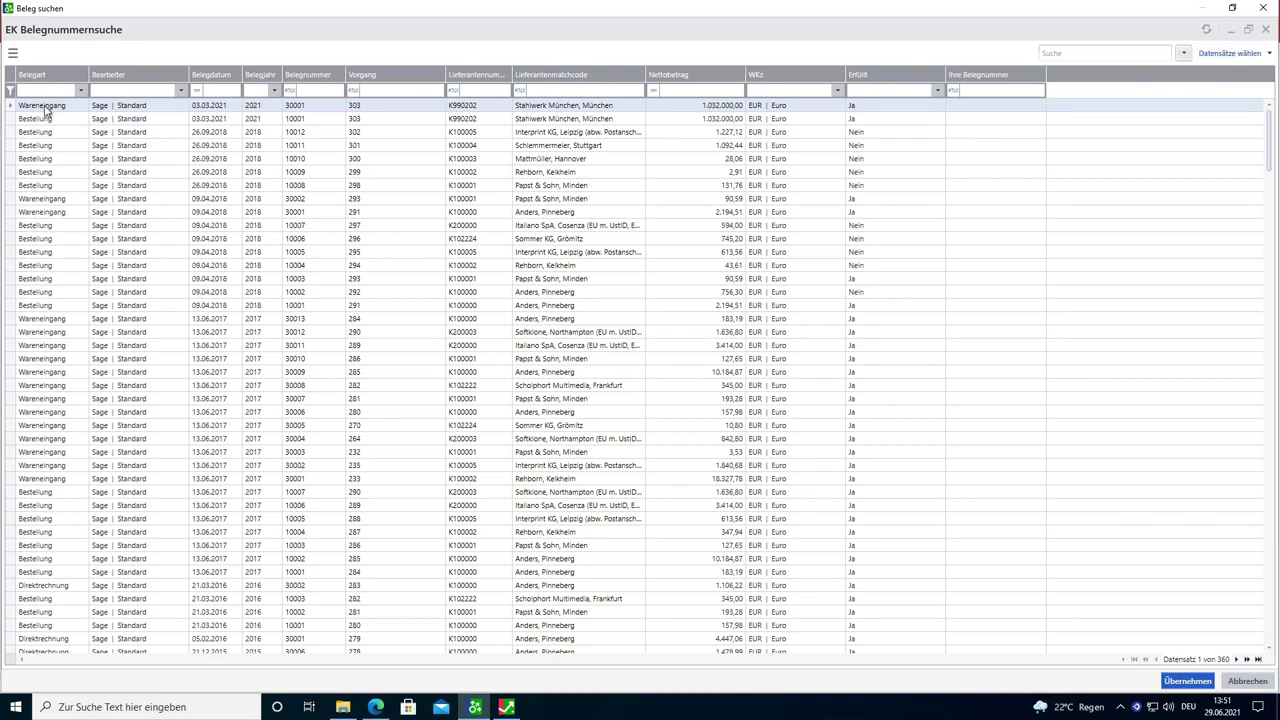
double_click(45, 110)
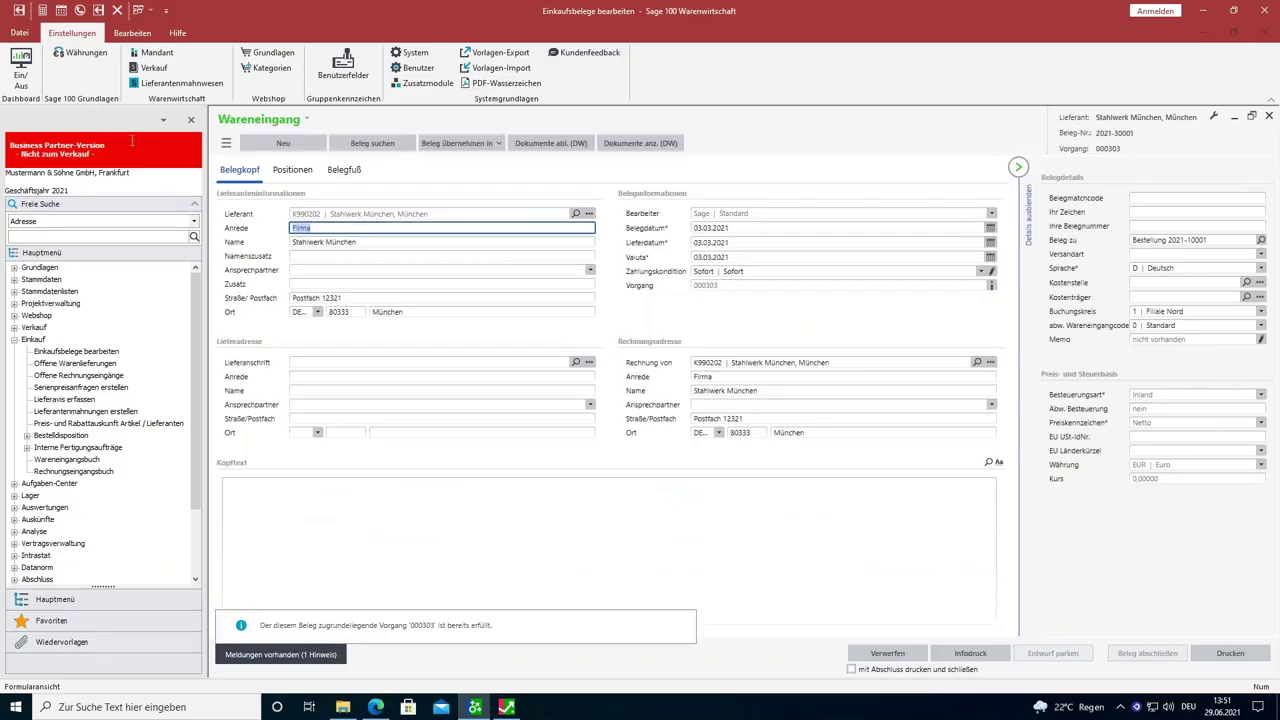
- Review the Wareneingang's line items and print the goods receipt with the DocuWare EK print process
left_click(292, 171)
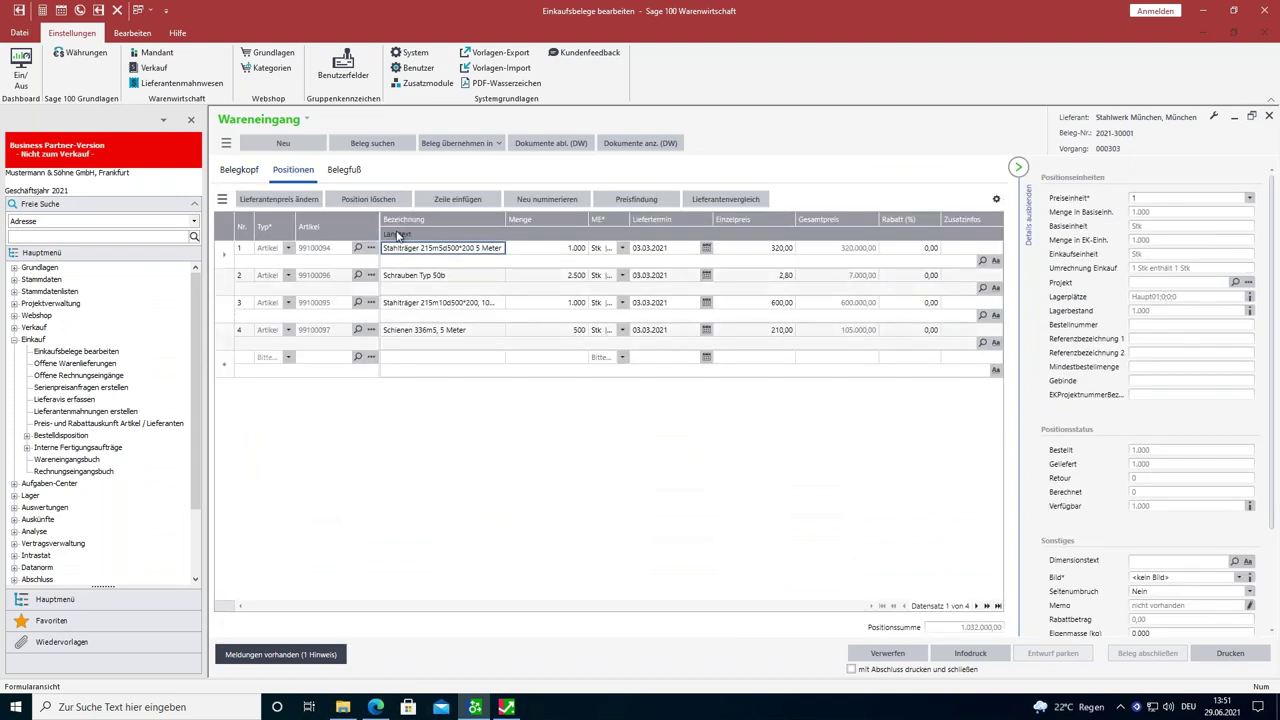
left_click(240, 172)
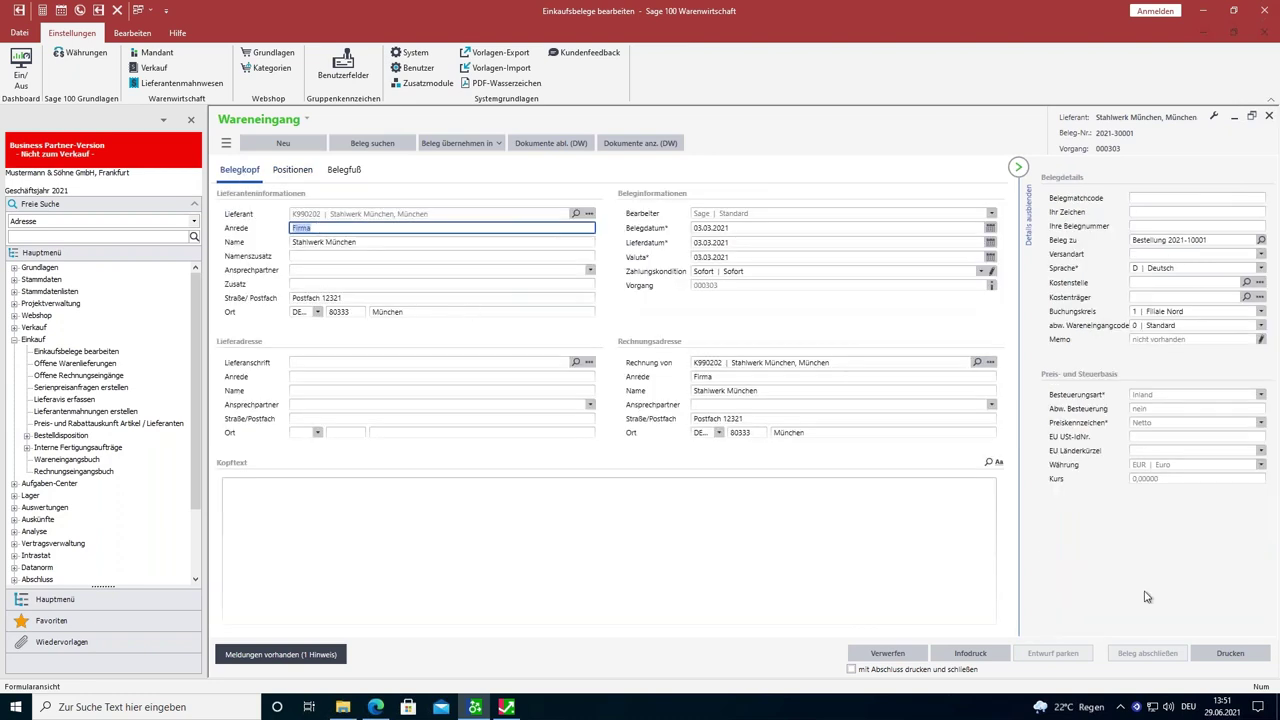
left_click(1228, 654)
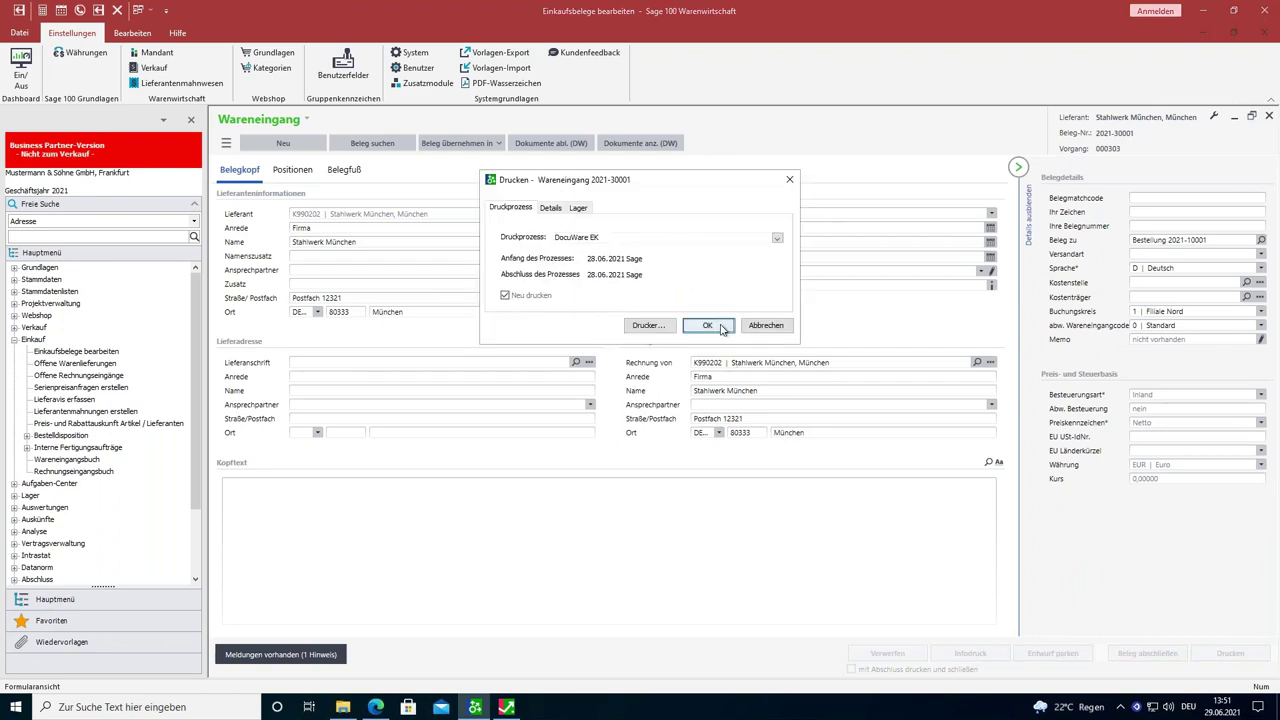
left_click(708, 327)
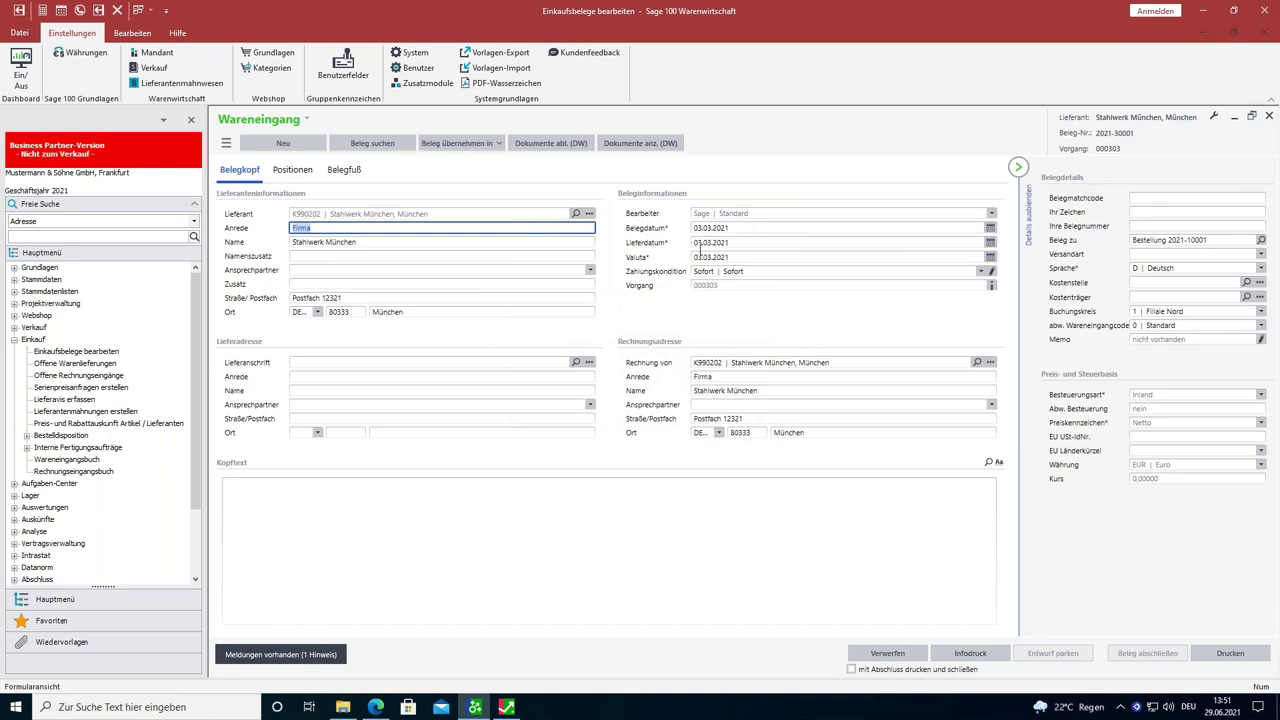
- File the PDF Lieferung Material Thunderbird from the desktop folder Demobelege DocuWare\Sage 100 to the Wareneingang in DocuWare
left_click(550, 145)
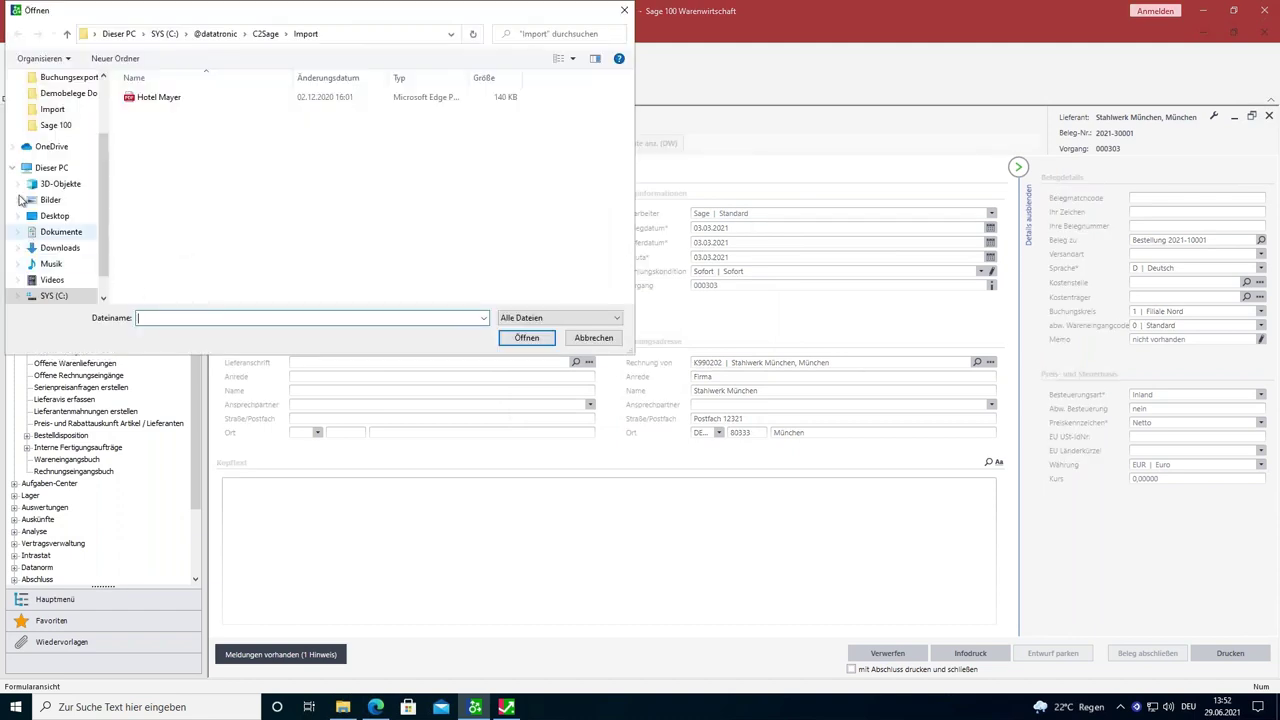
left_click(52, 220)
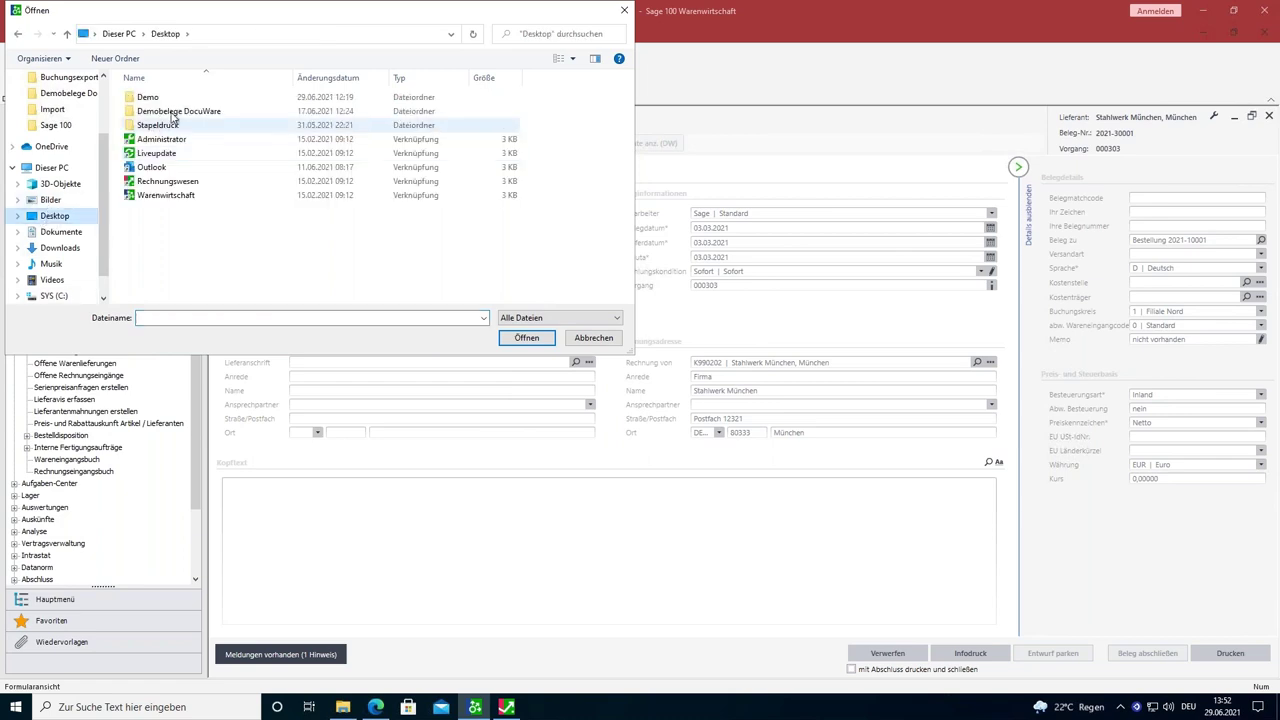
double_click(172, 113)
double_click(148, 111)
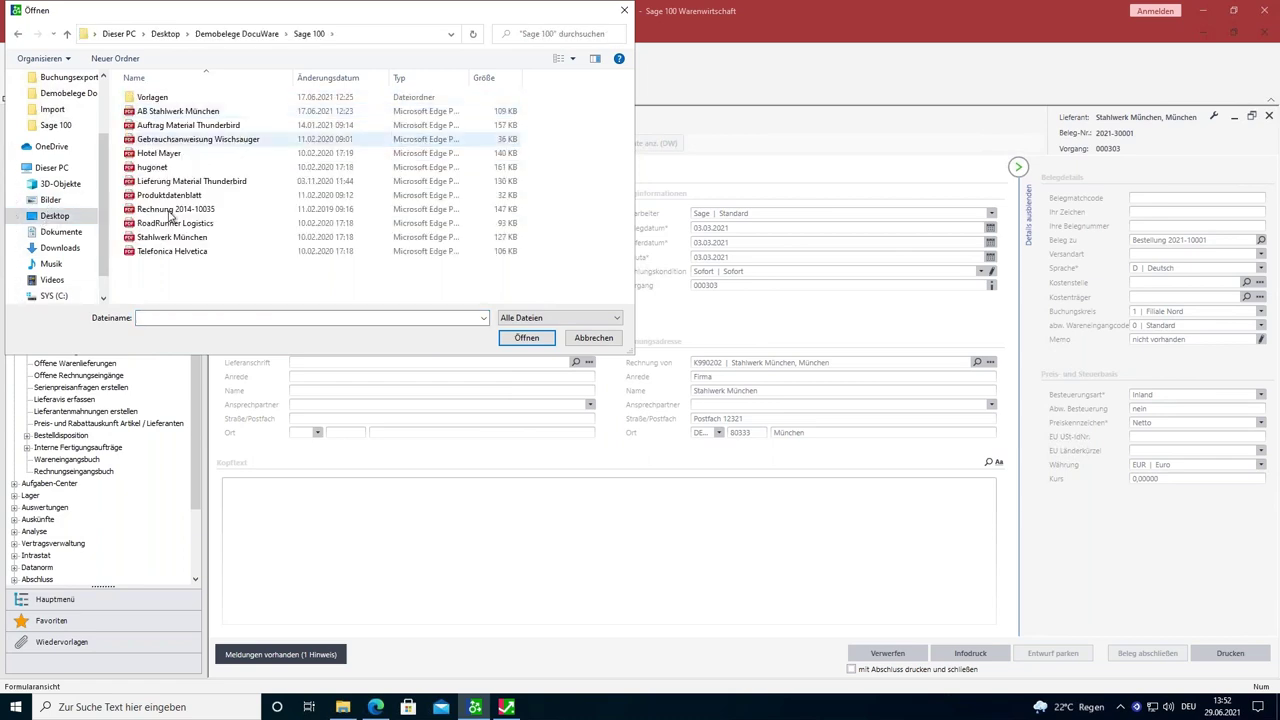
left_click(175, 182)
left_click(527, 337)
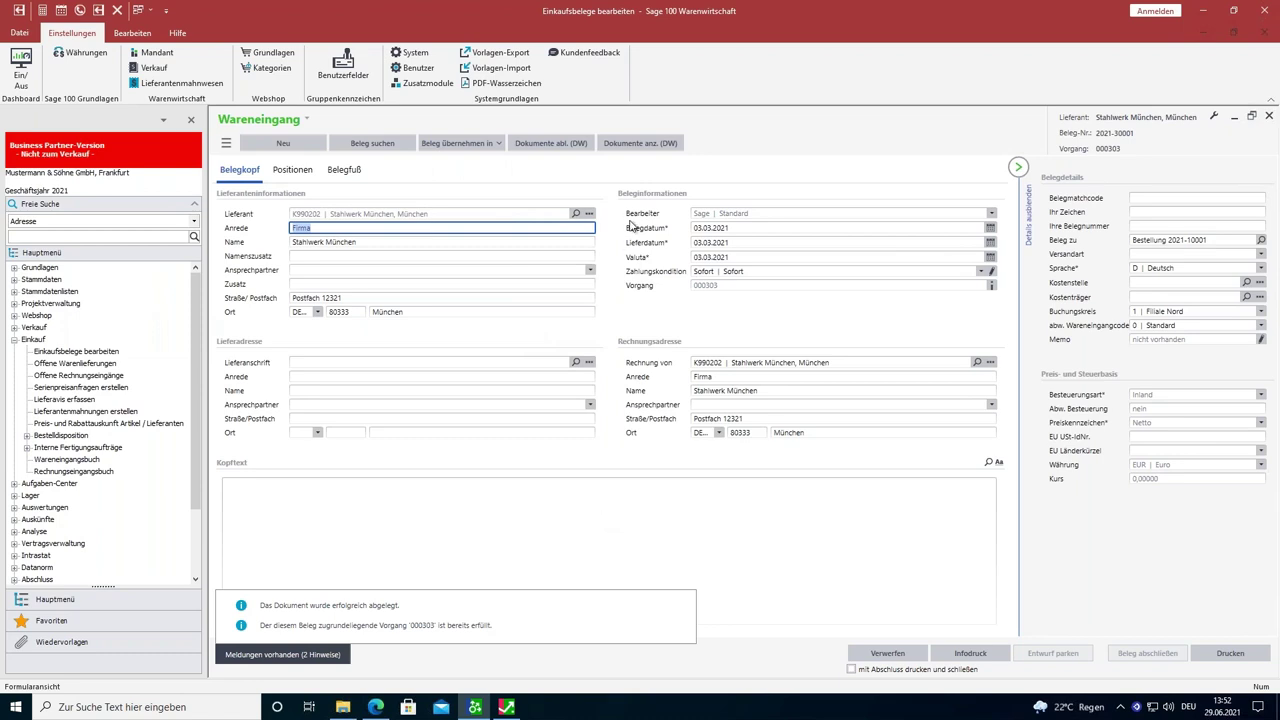
- Show the Wareneingang's DocuWare documents, view each one from the delivery note to the order, and close the viewer and document list
left_click(645, 145)
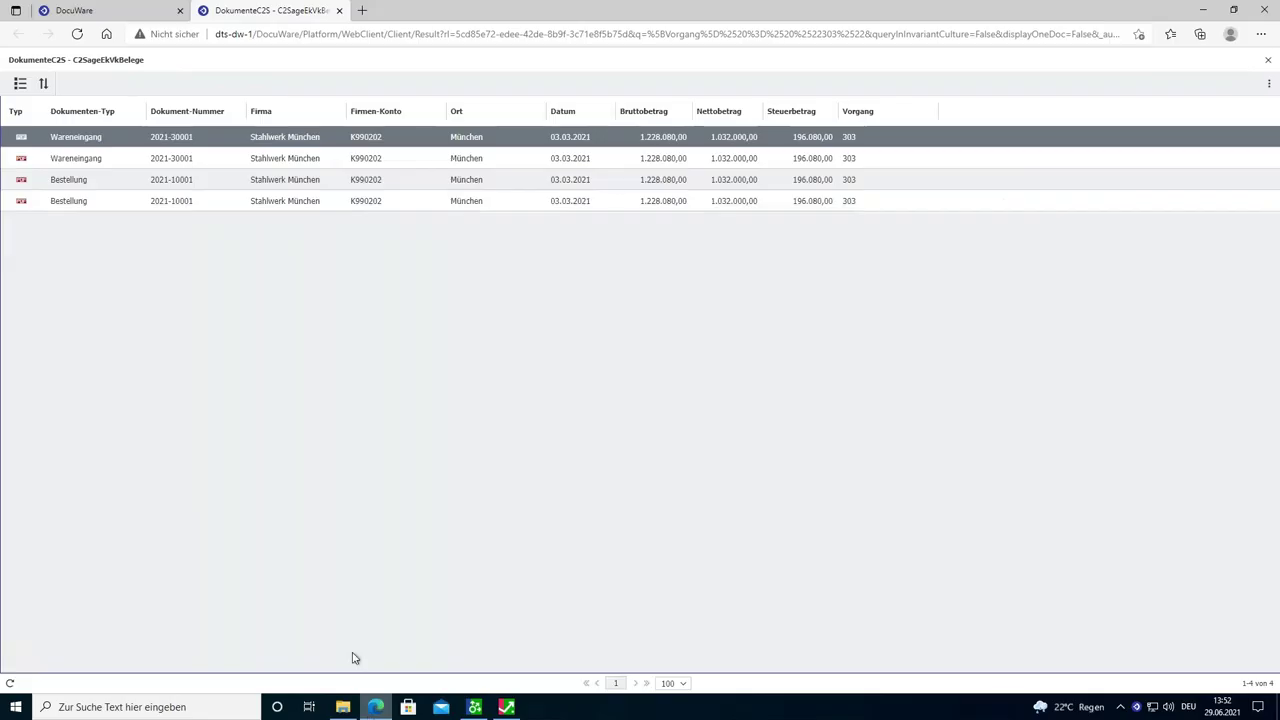
double_click(172, 141)
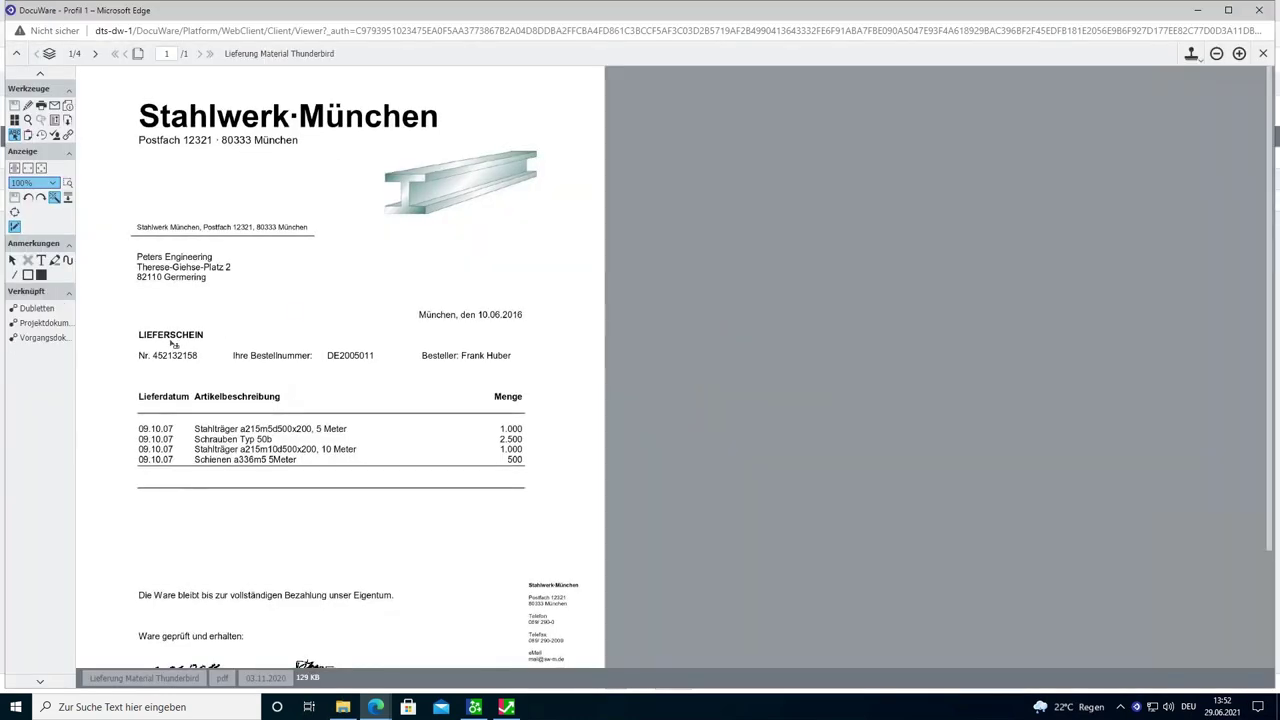
left_click(95, 54)
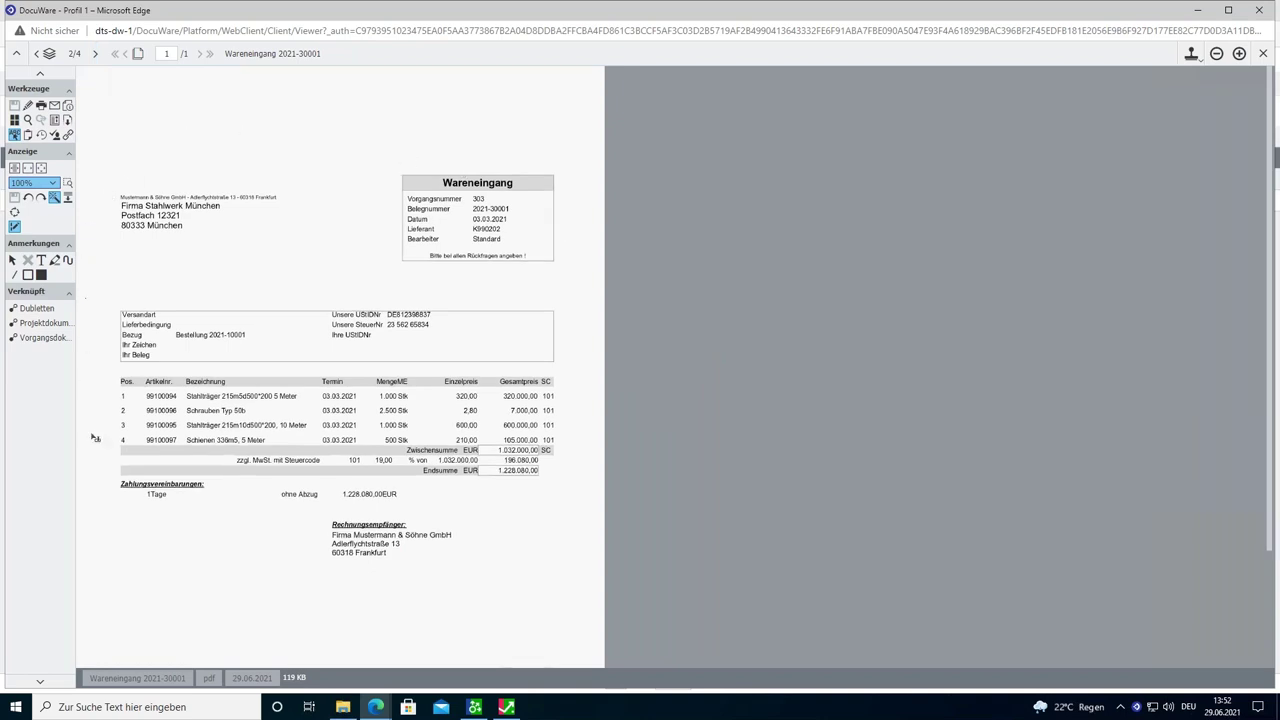
left_click(95, 54)
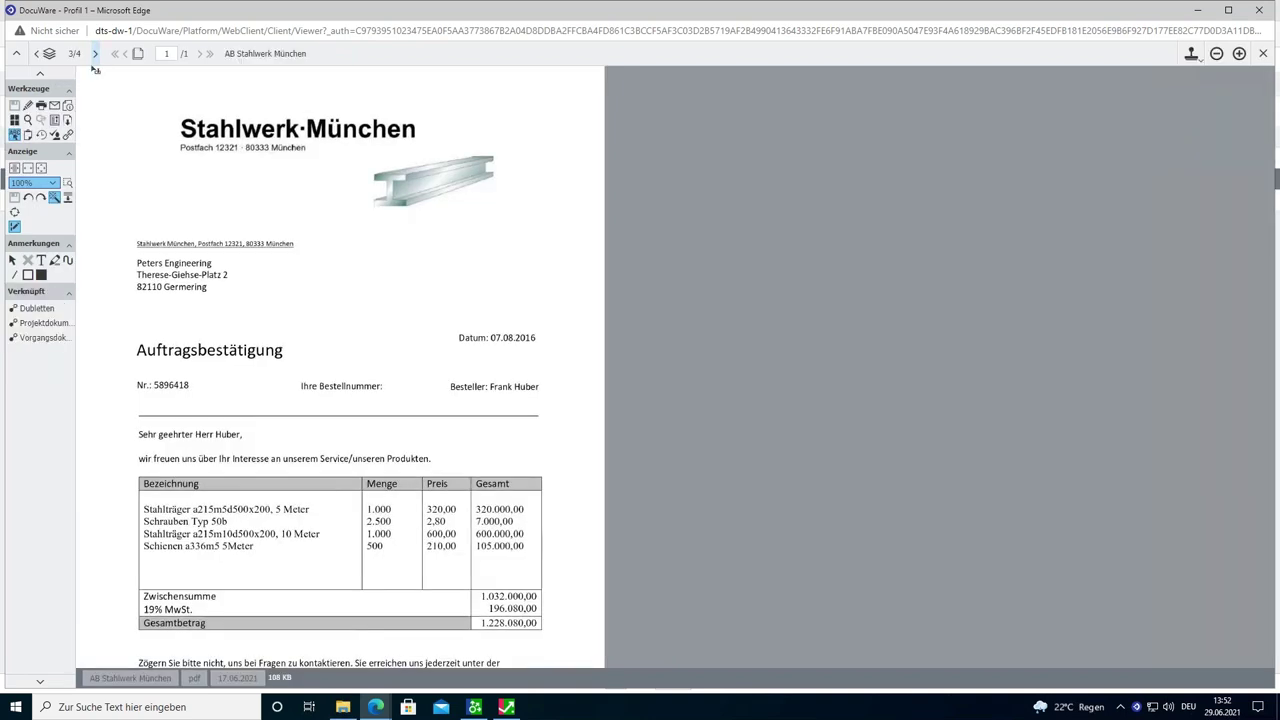
left_click(94, 55)
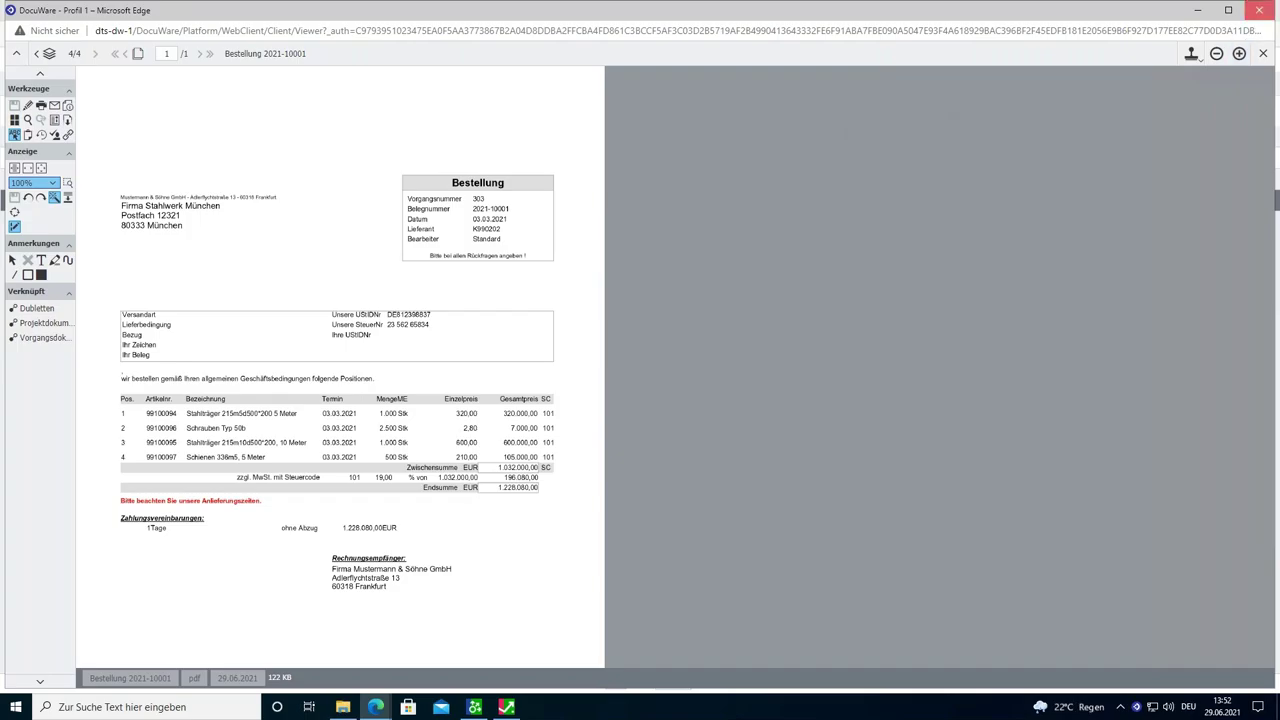
left_click(1259, 10)
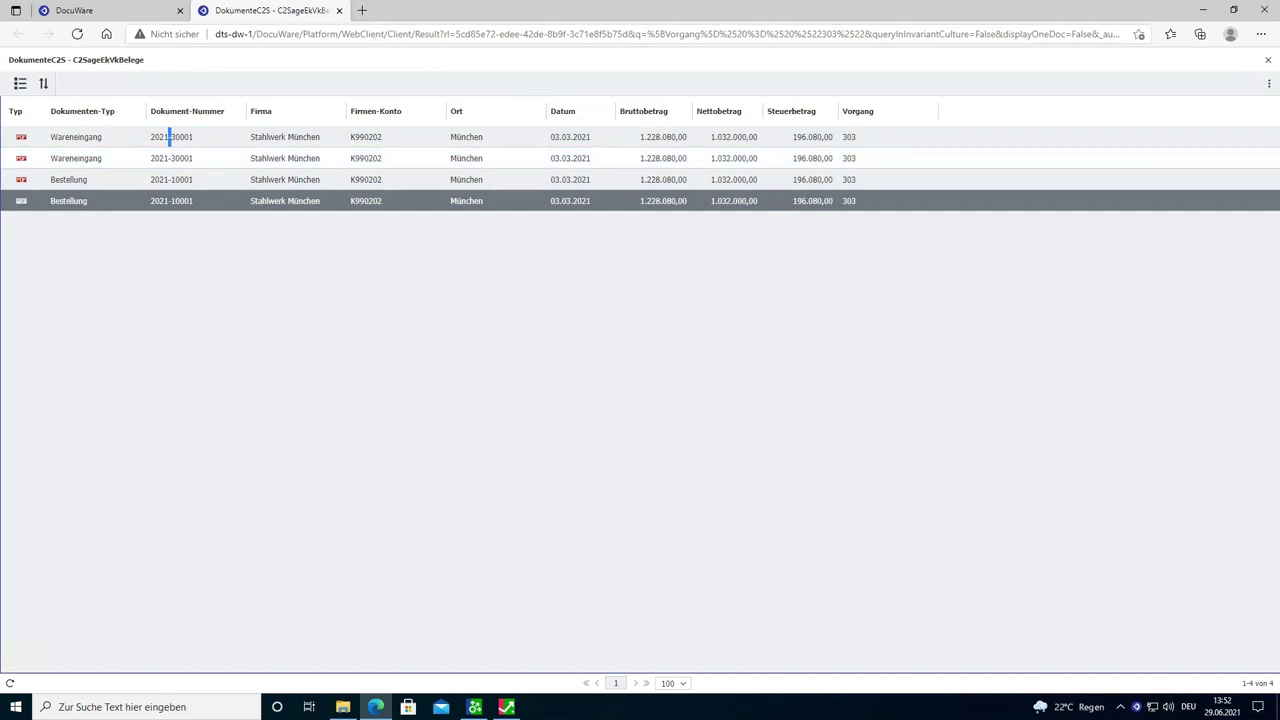
left_click(340, 10)
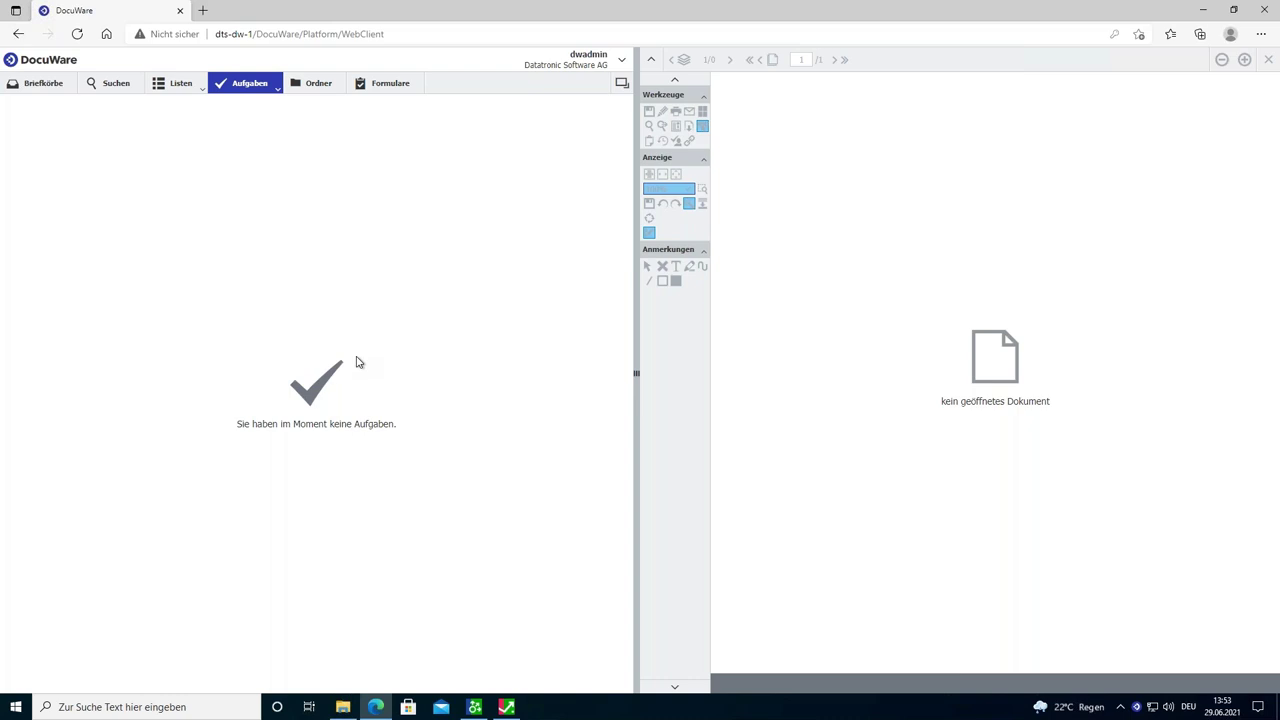
- Import the Stahlwerk München PDF into the DokumenteC2S document tray and start filing it with the DokumenteC2S - Kaufmännische Dokumente dialog
left_click(30, 86)
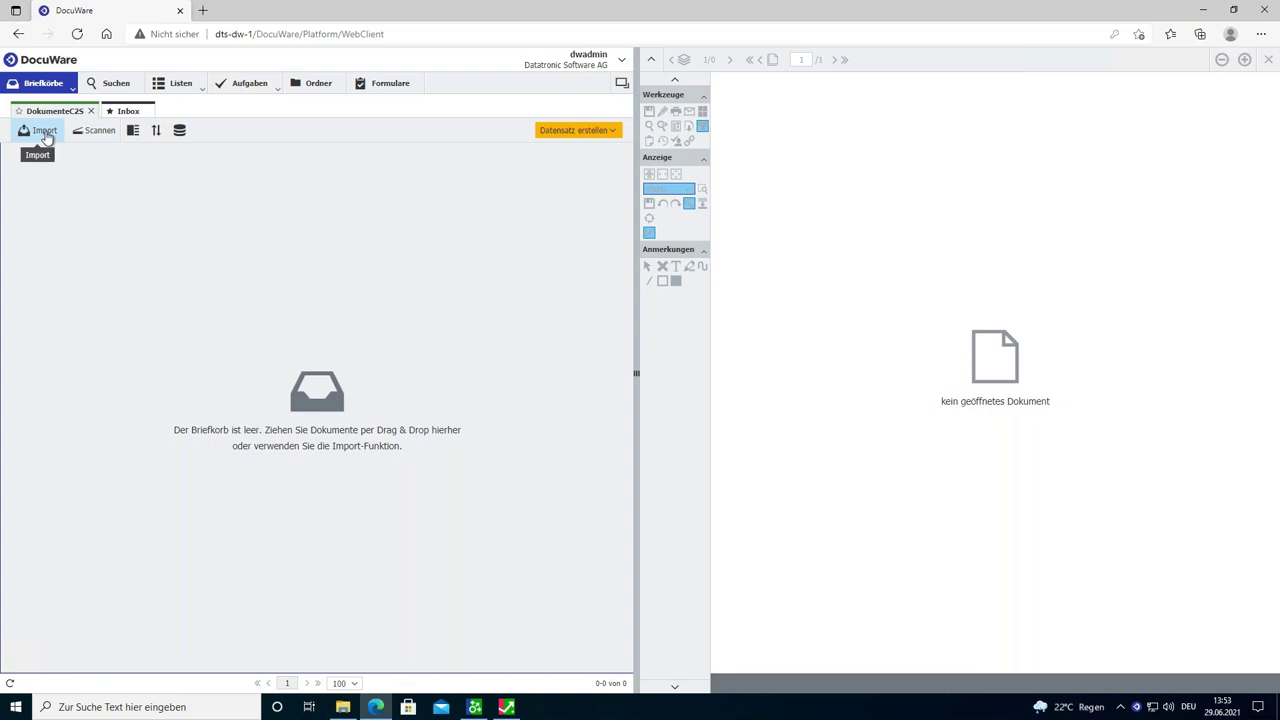
left_click(45, 136)
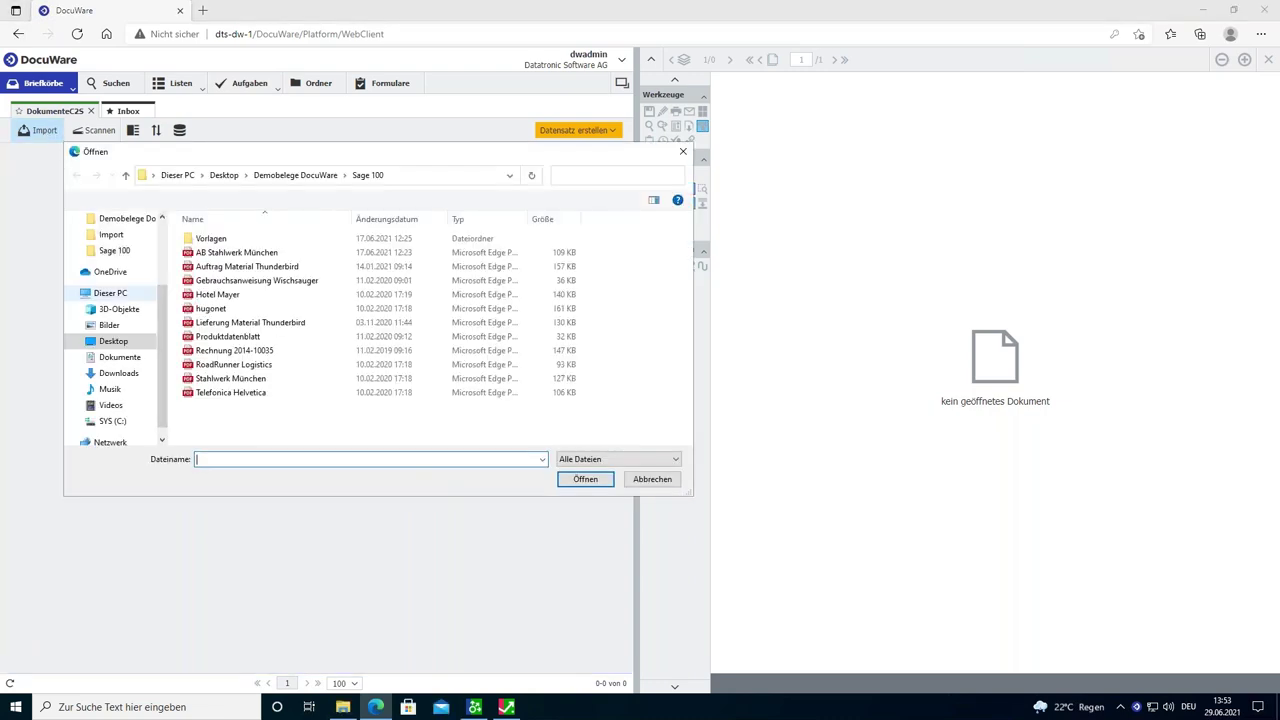
left_click(229, 380)
double_click(229, 378)
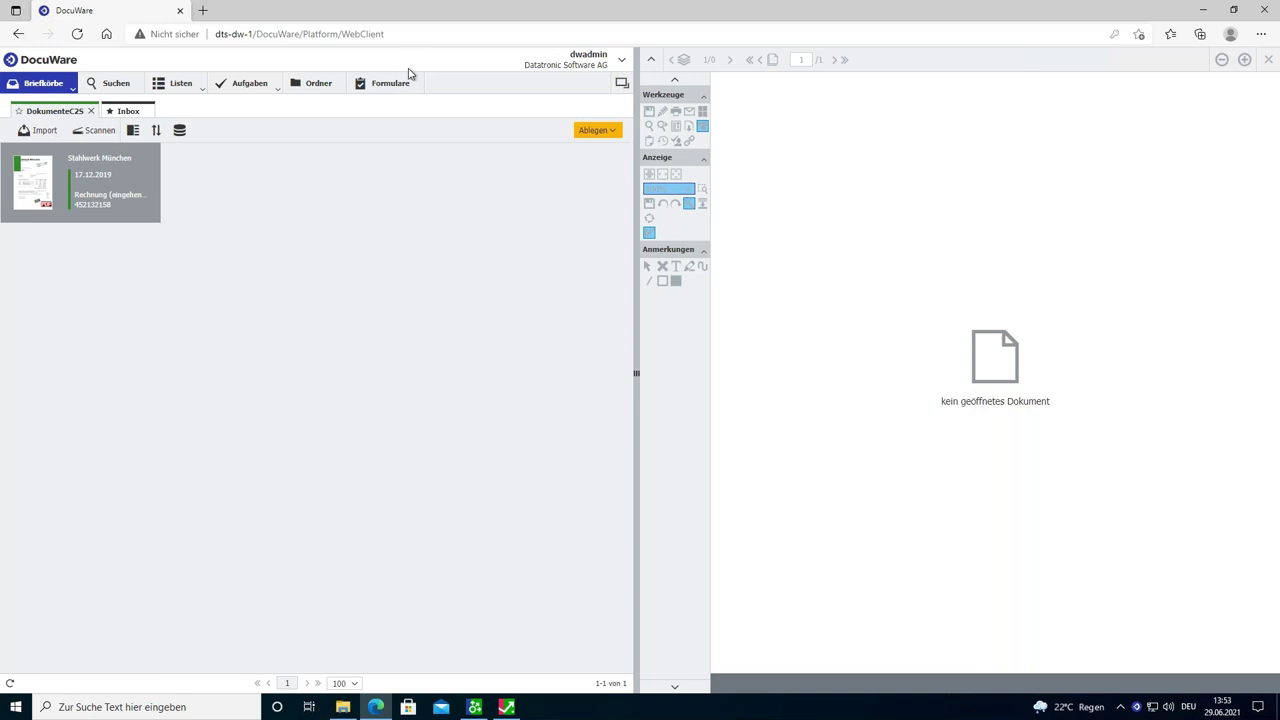
left_click(598, 131)
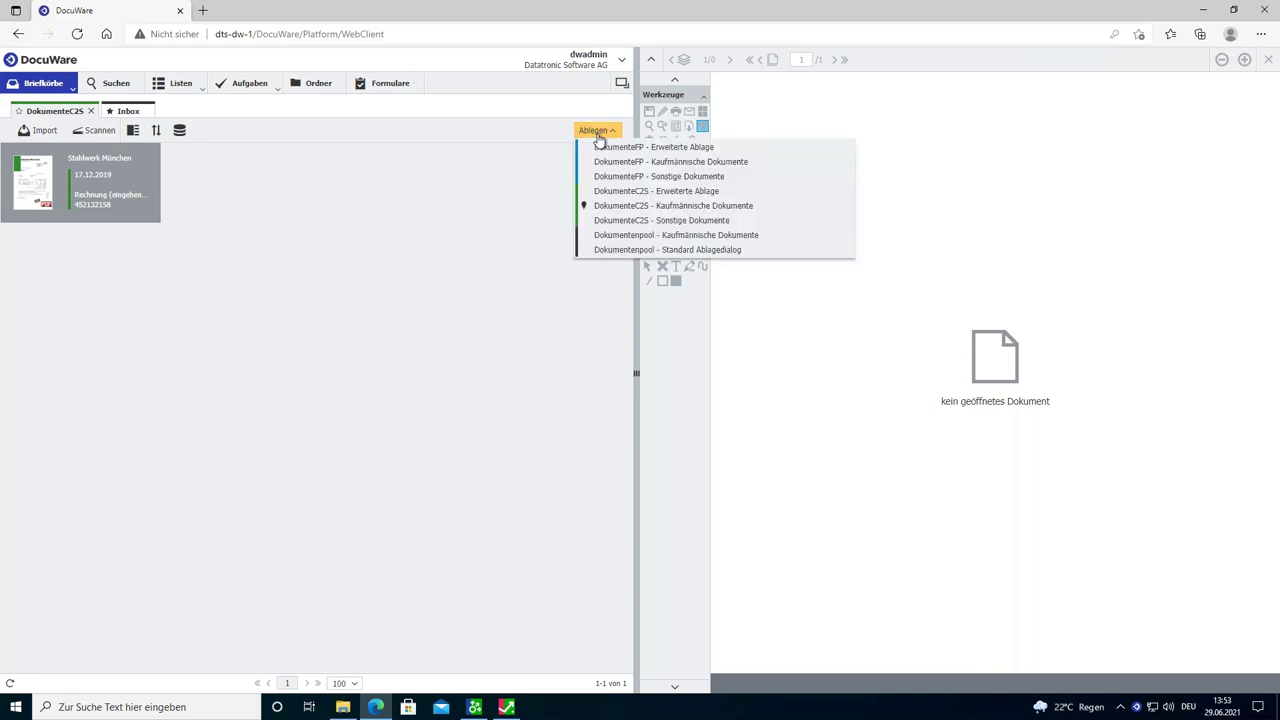
left_click(610, 207)
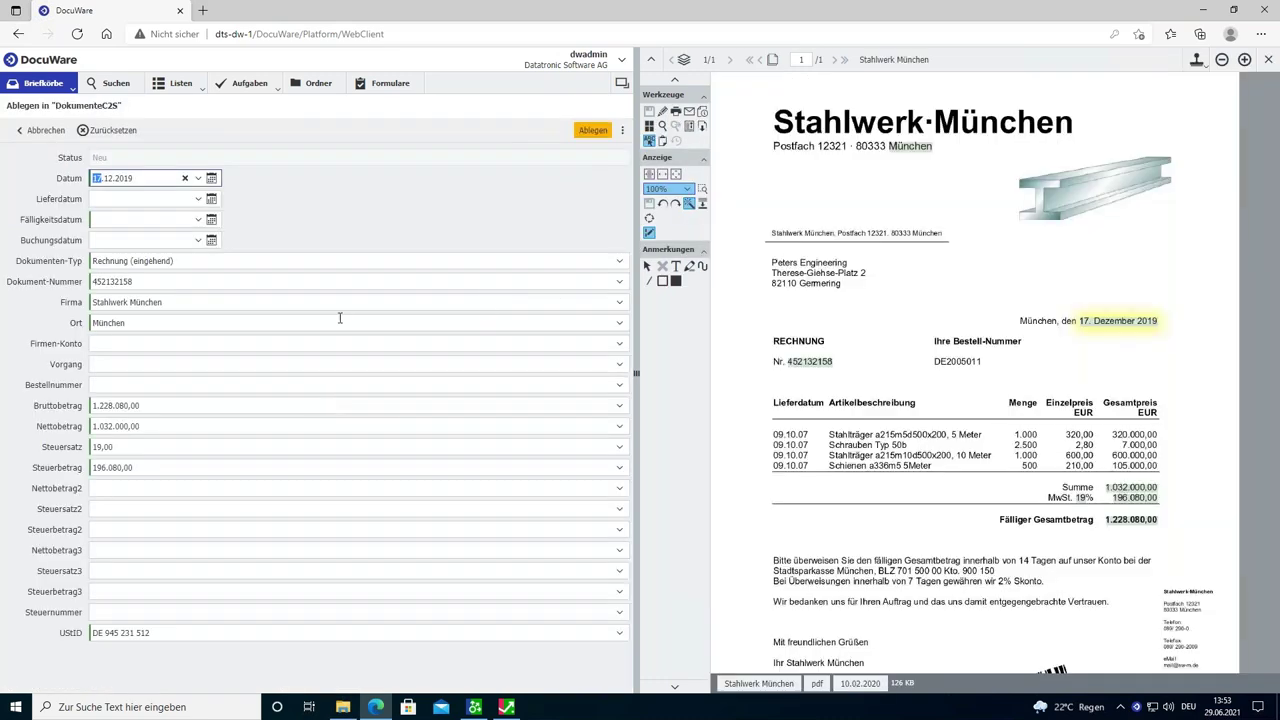
- Set the Lieferdatum to the invoice date 17.12.2019 taken from the document and the Buchungsdatum to 29.06.2021
left_click(292, 318)
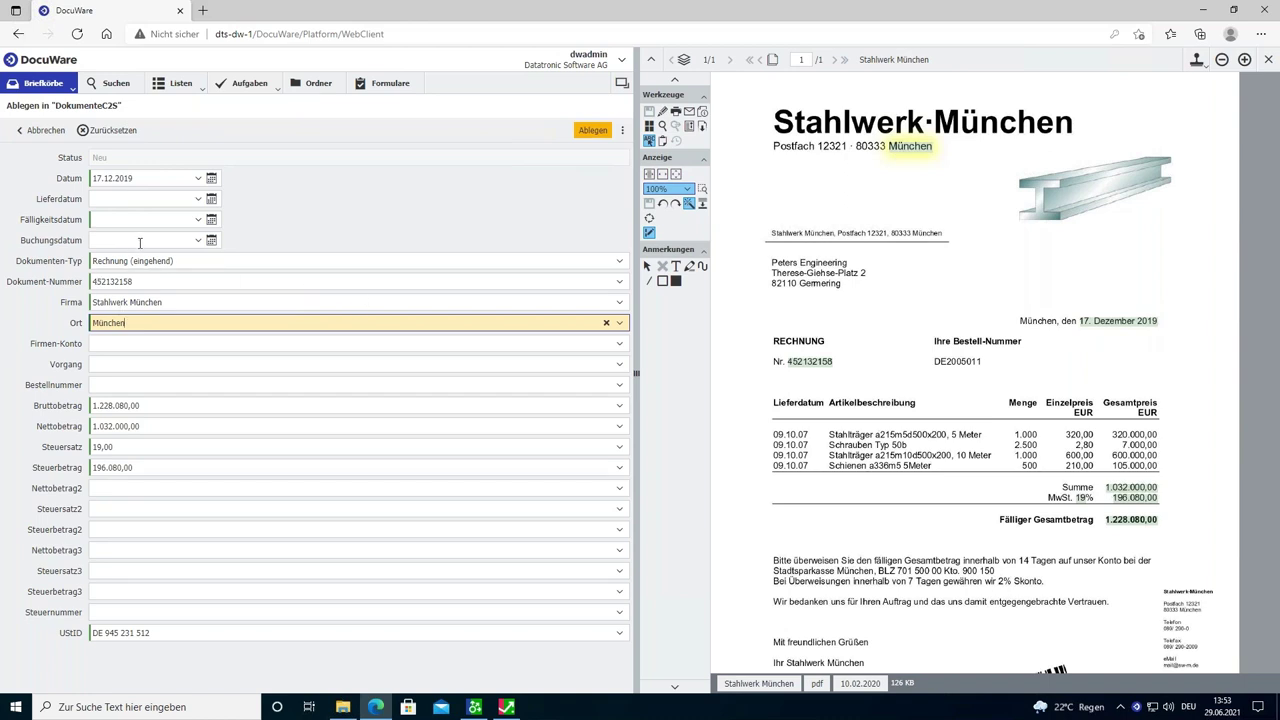
left_click(137, 200)
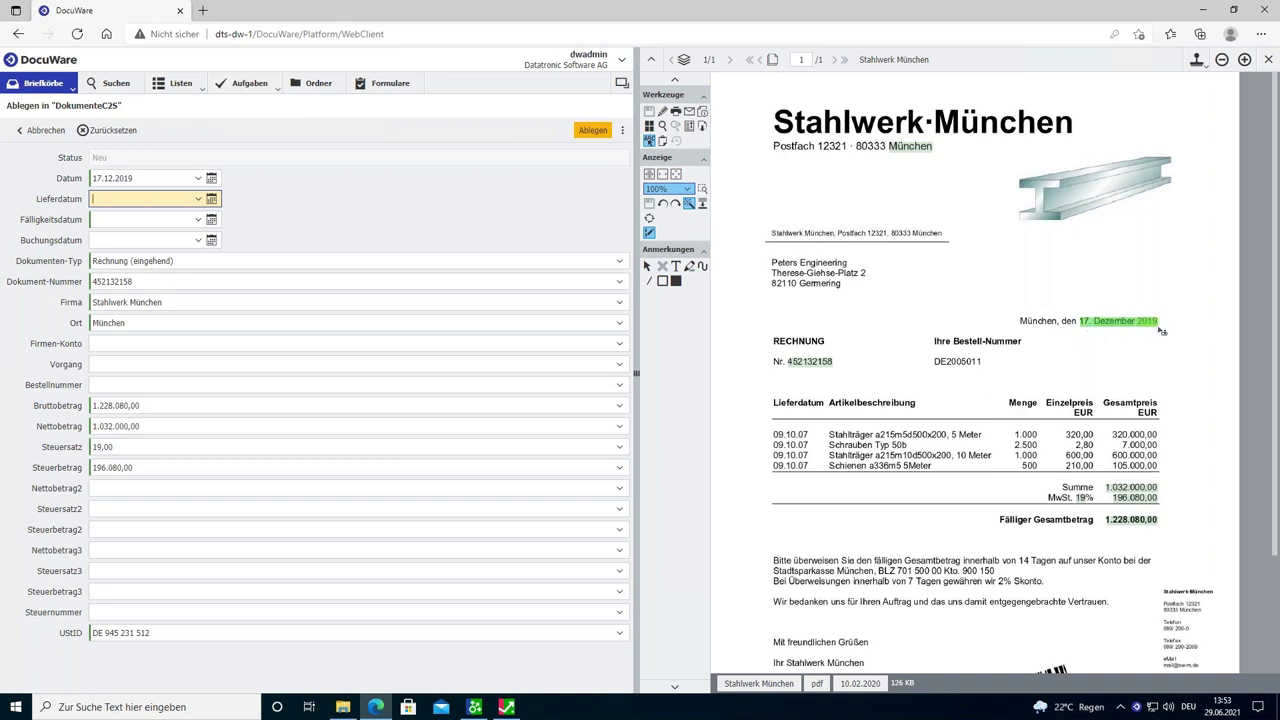
left_click(1090, 325)
left_click(107, 244)
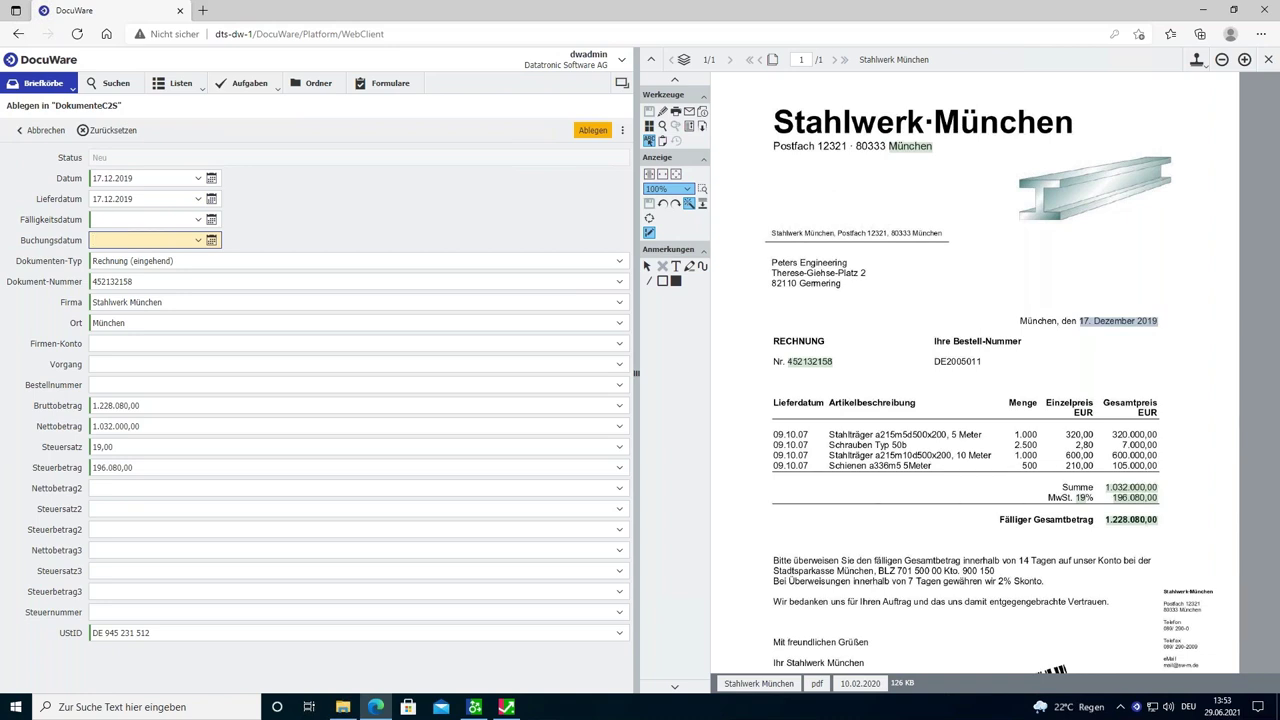
type("29.06.2021")
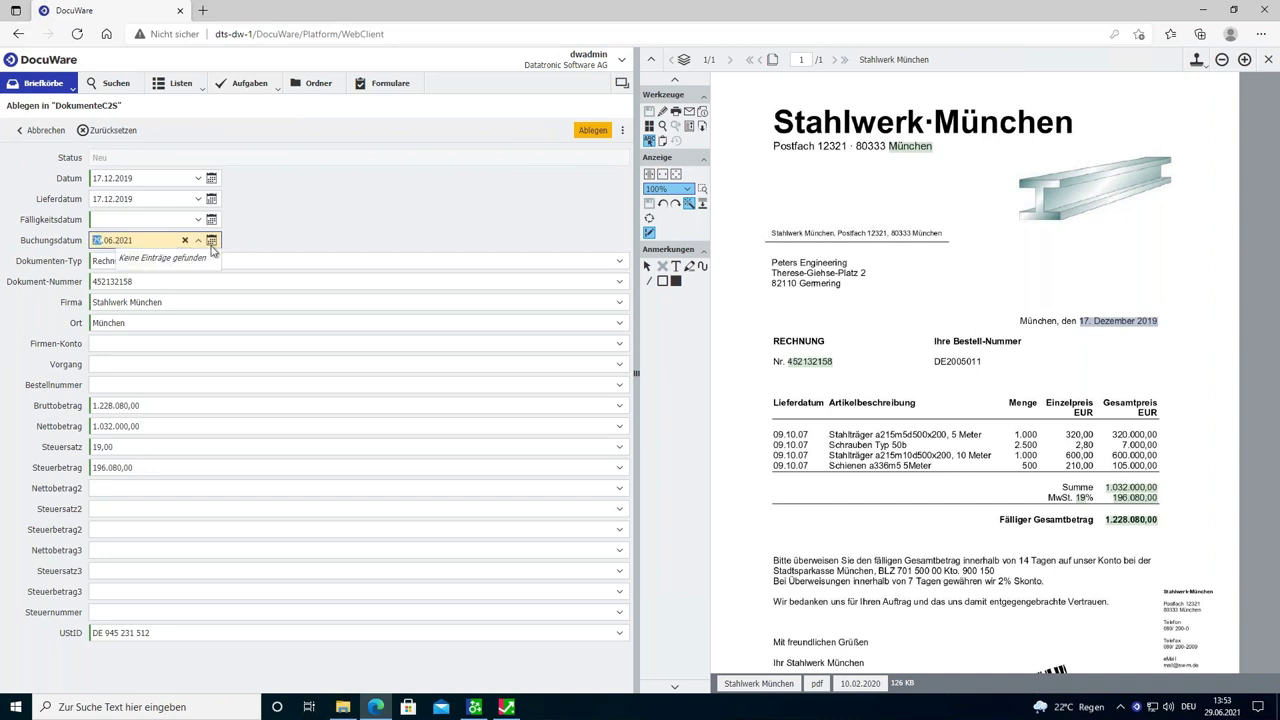
key("Tab")
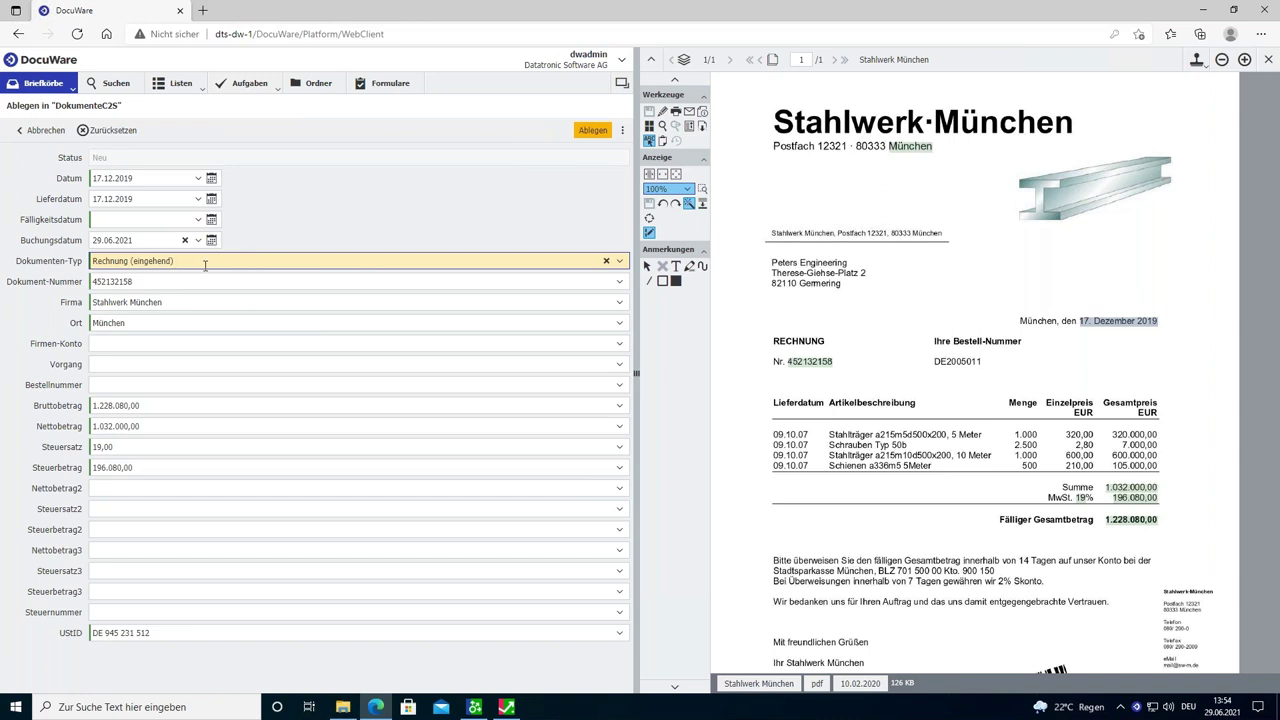
- Fill in the suggested supplier Firmen-Konto, Vorgang 303 and its matching Bestellnummer for the invoice
left_click(150, 285)
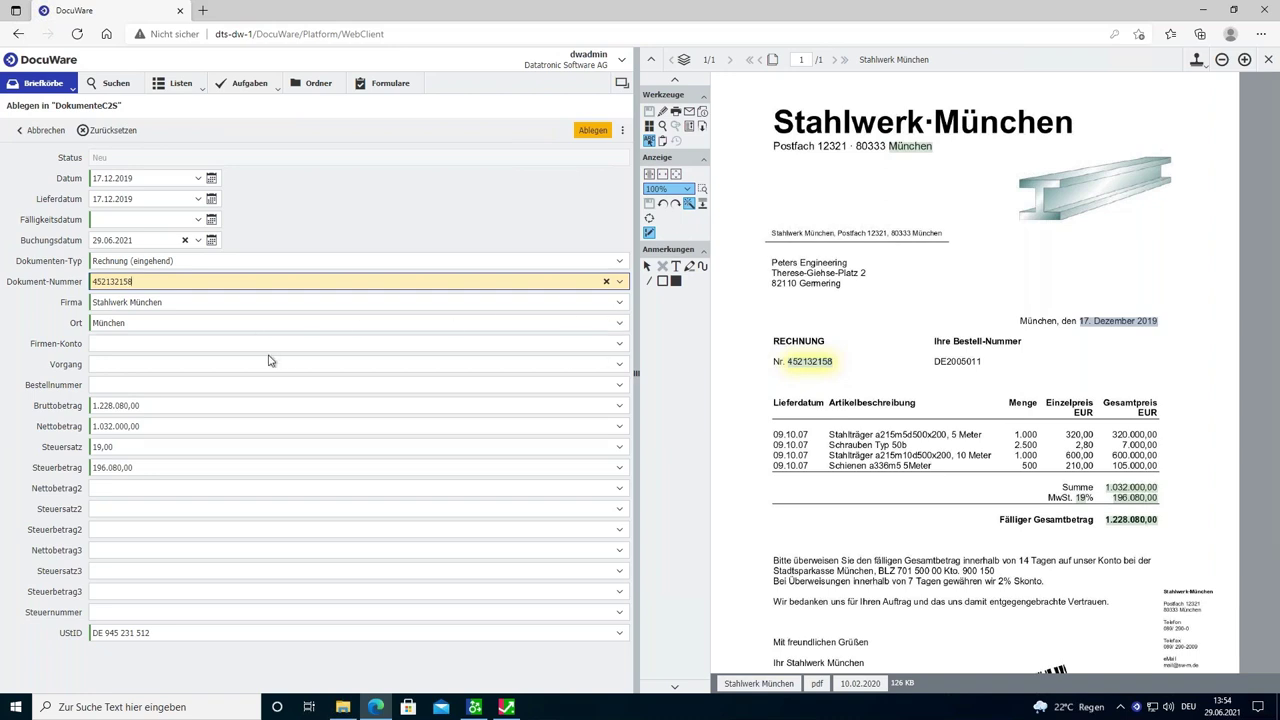
left_click(620, 348)
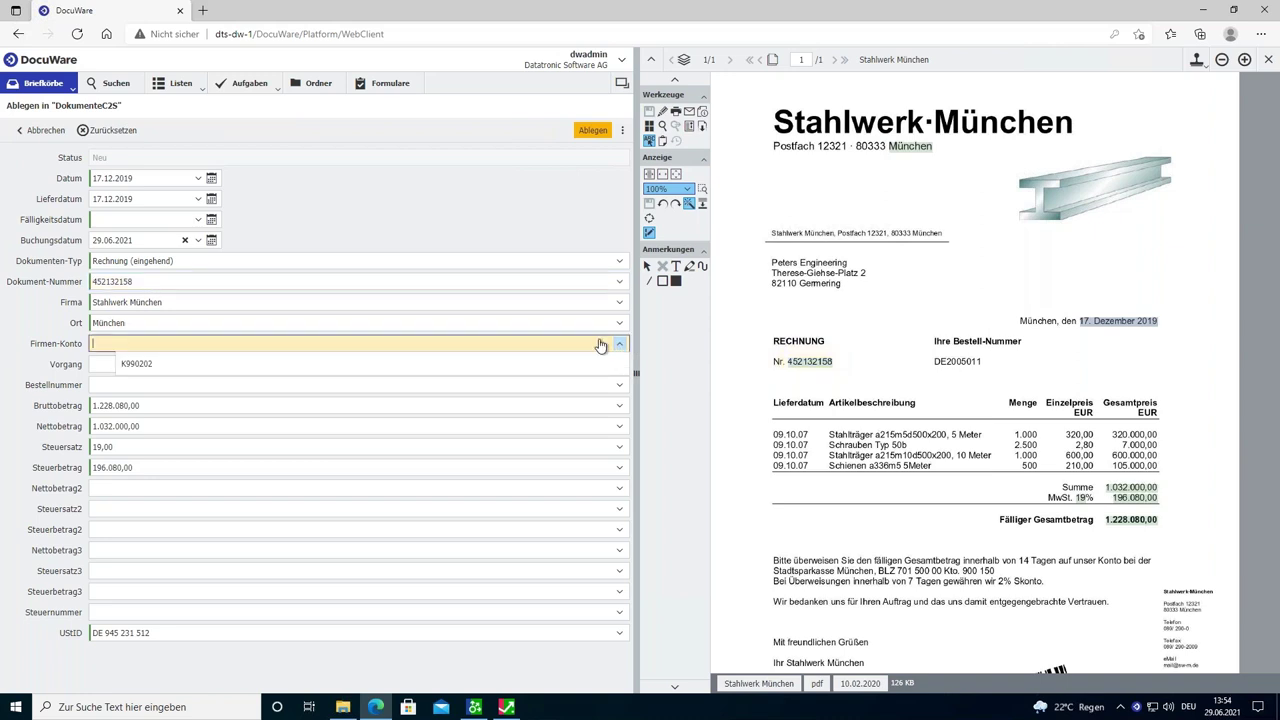
left_click(146, 366)
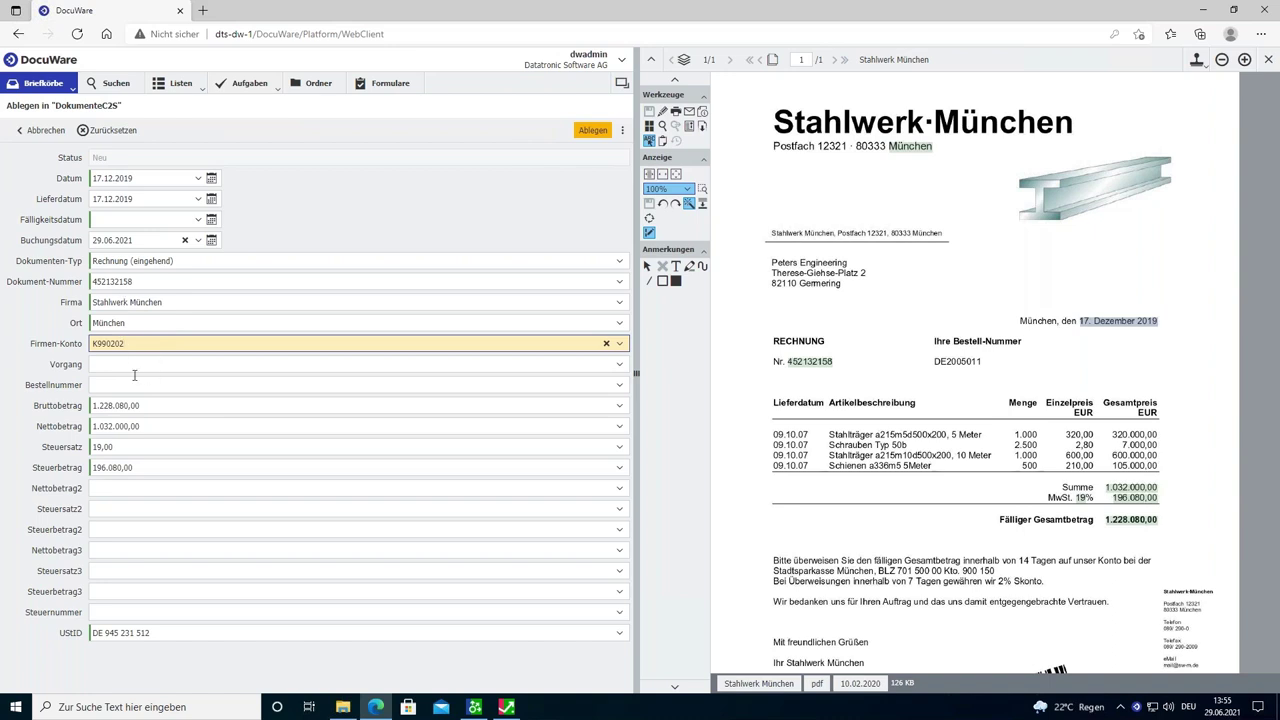
left_click(618, 365)
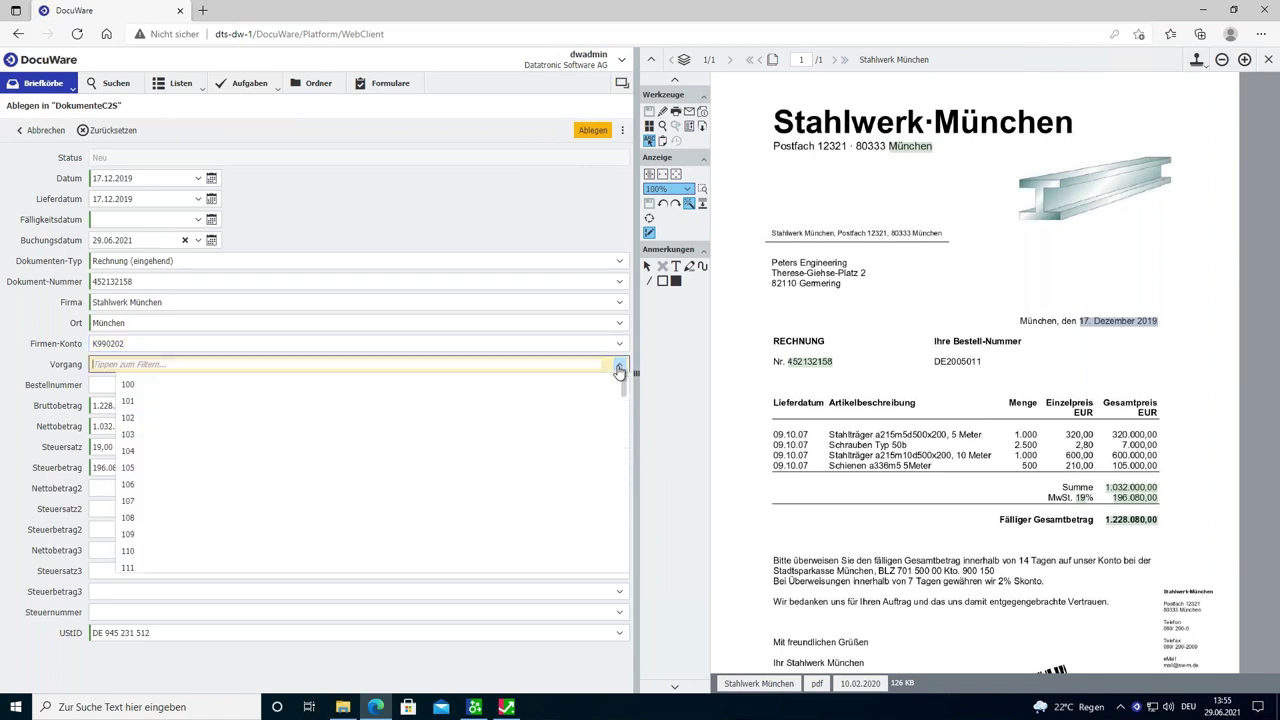
left_click(496, 360)
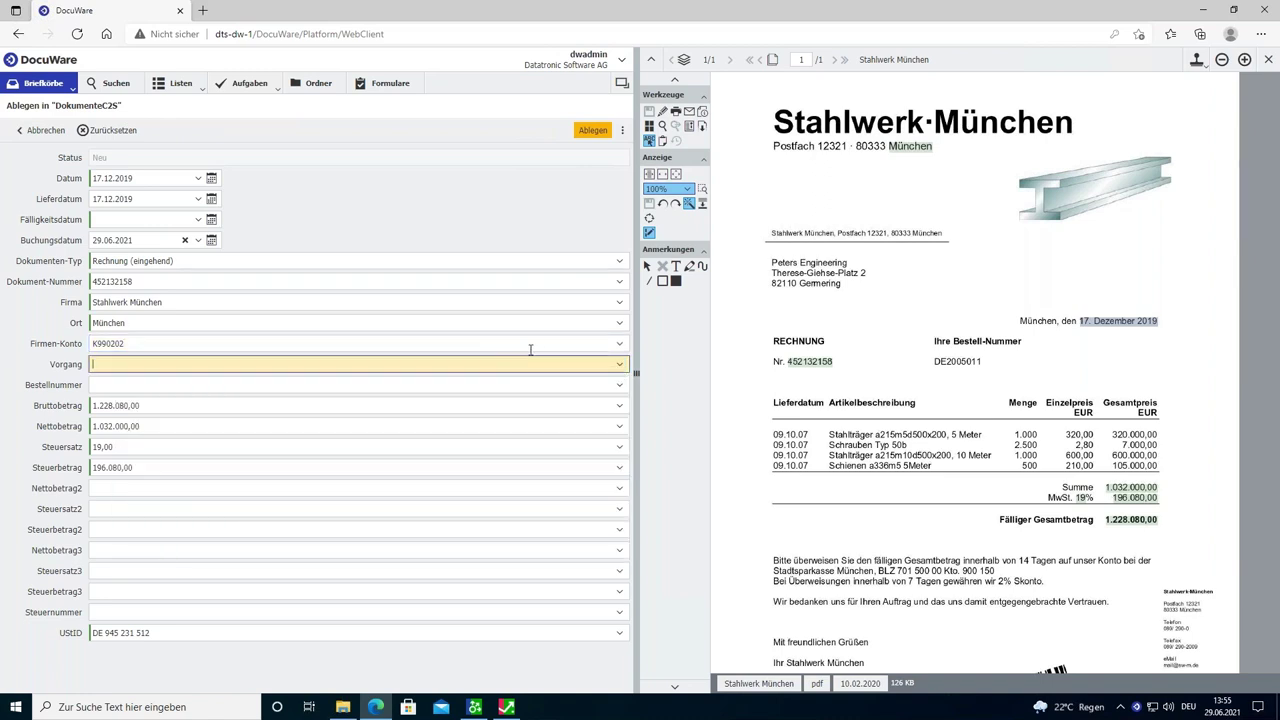
type("303")
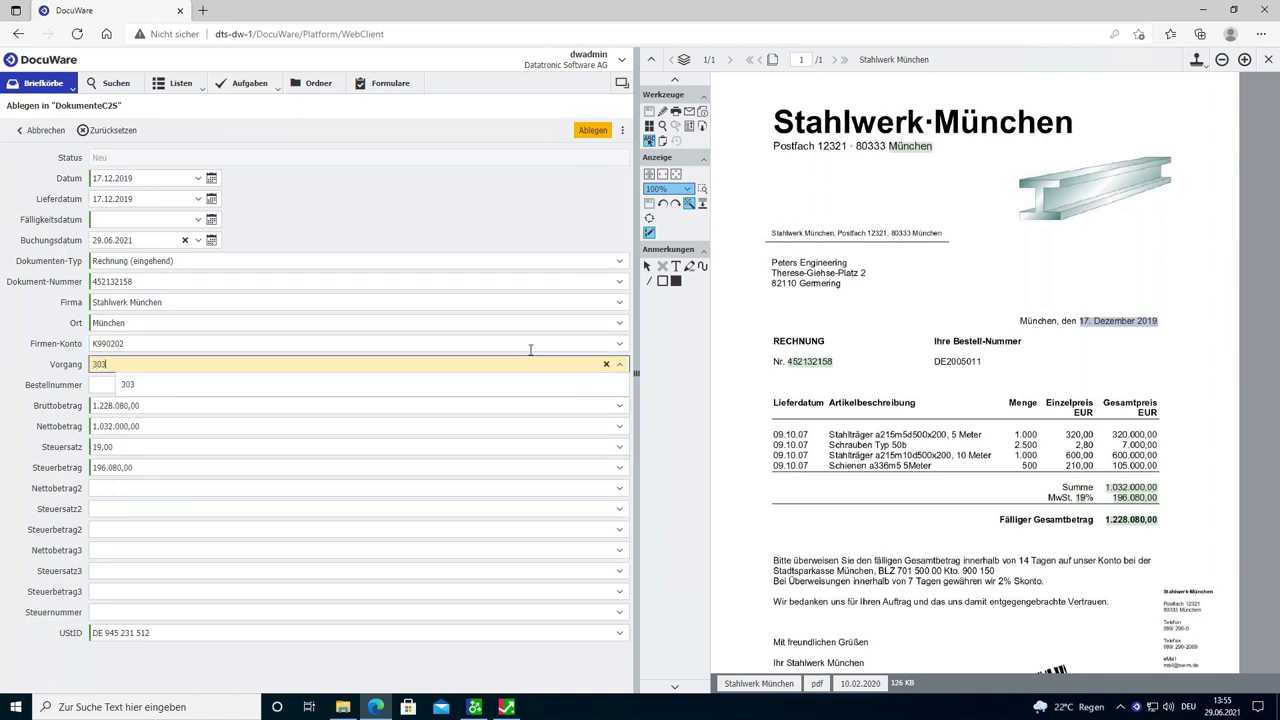
left_click(128, 390)
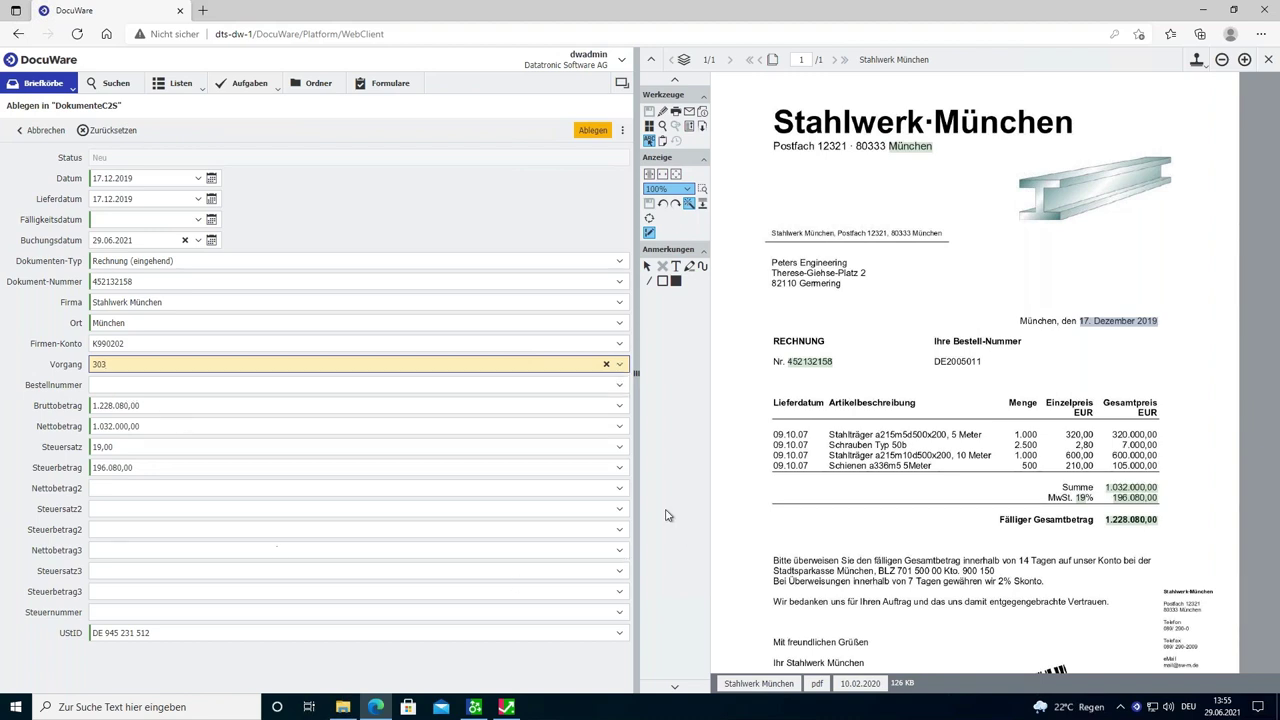
left_click(619, 387)
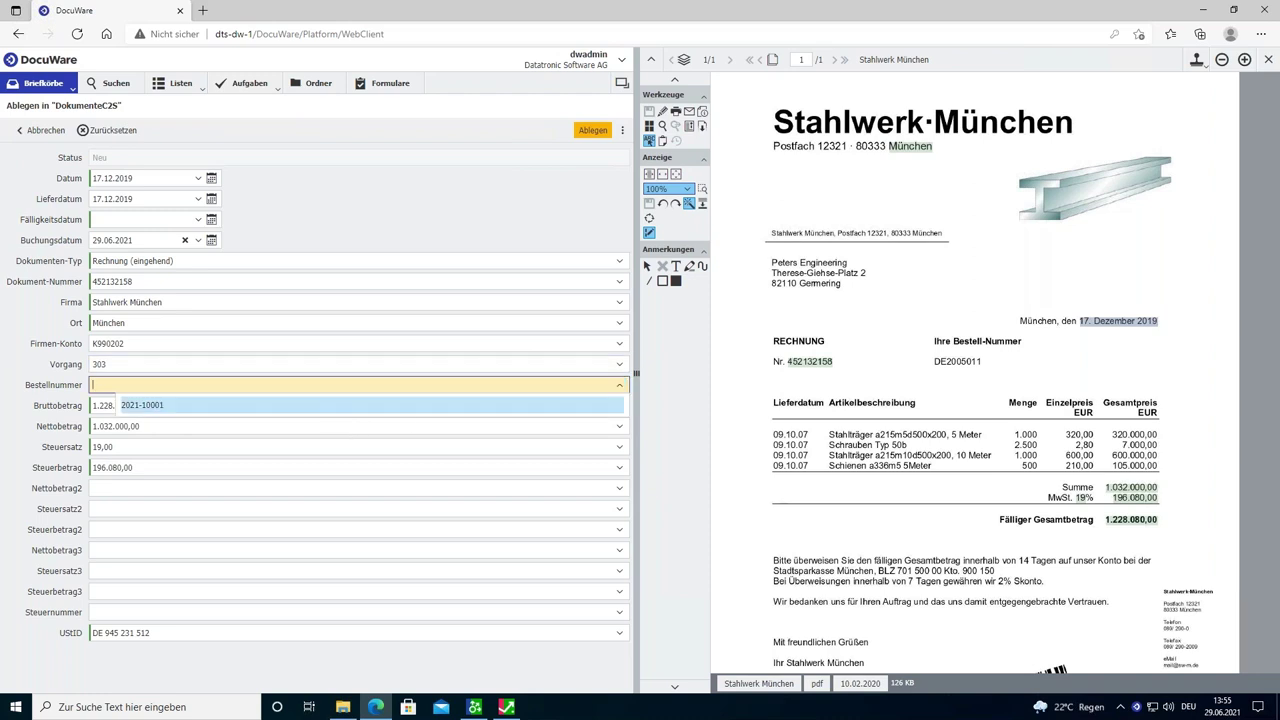
left_click(260, 412)
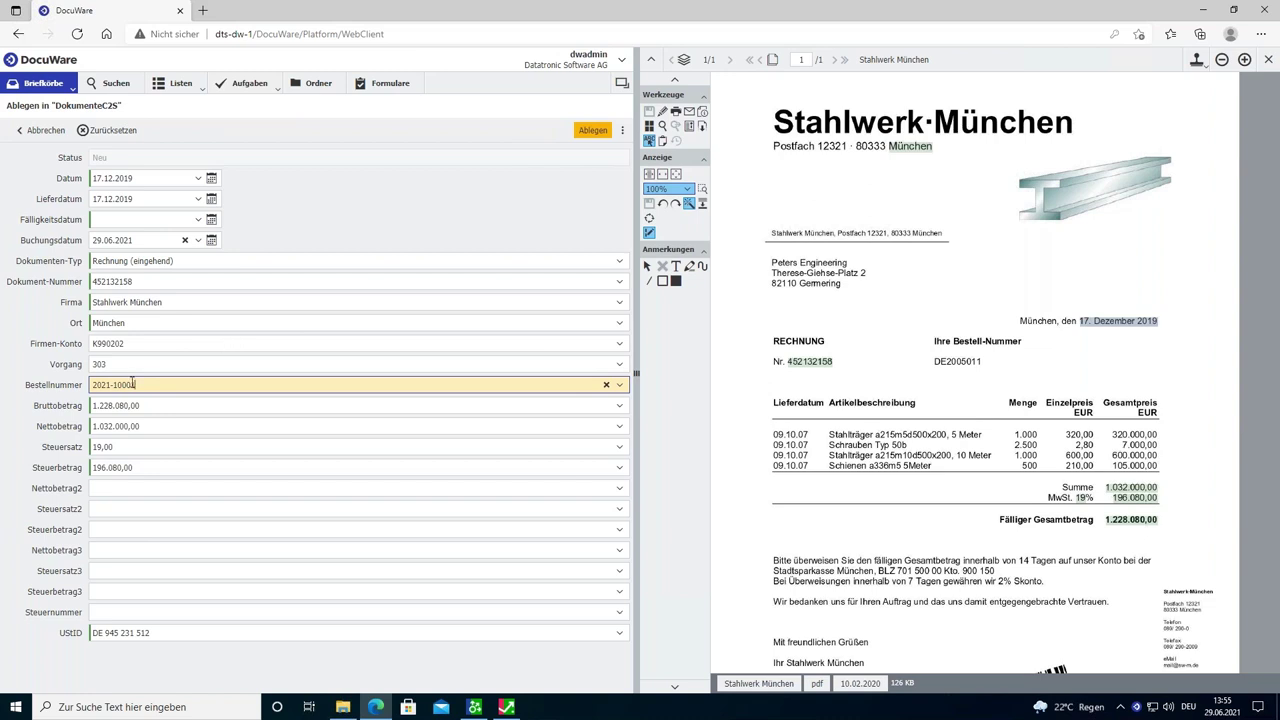
- Check the invoice's Steuerbetrag and UStID, file it in DokumenteC2S, and open the task list for Rechnungseingangsprüfung
left_click(146, 468)
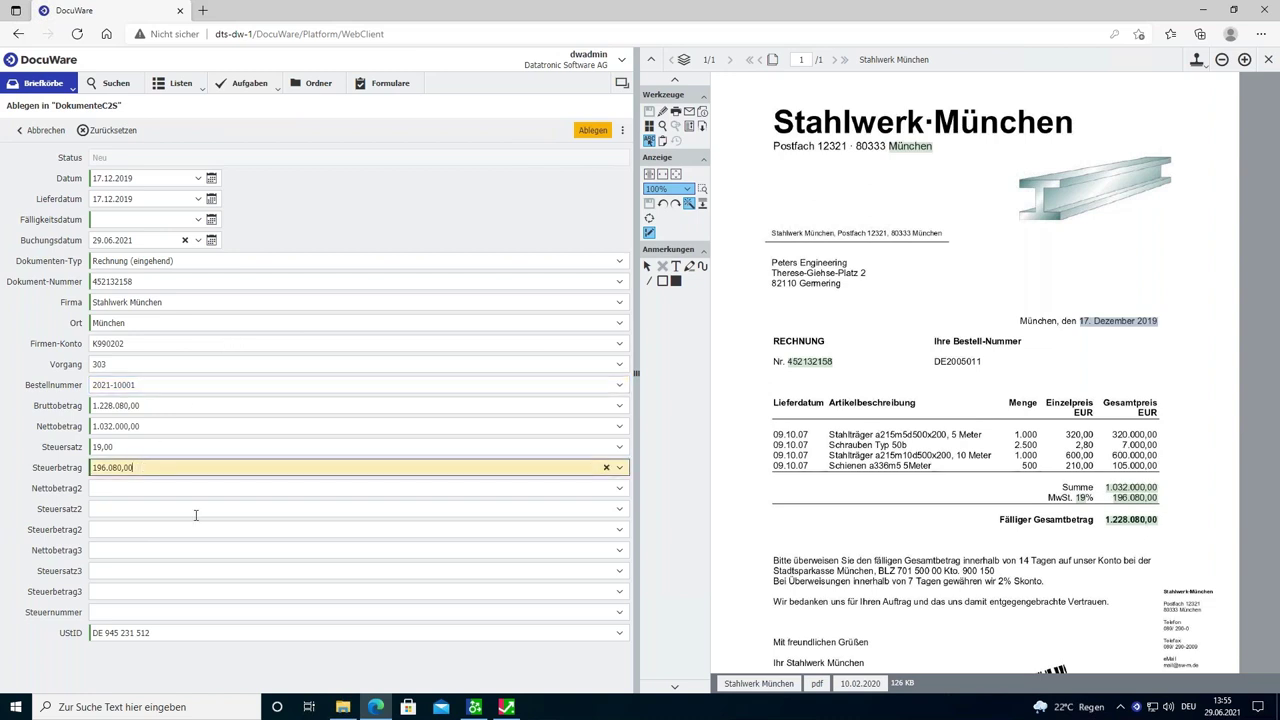
left_click(184, 634)
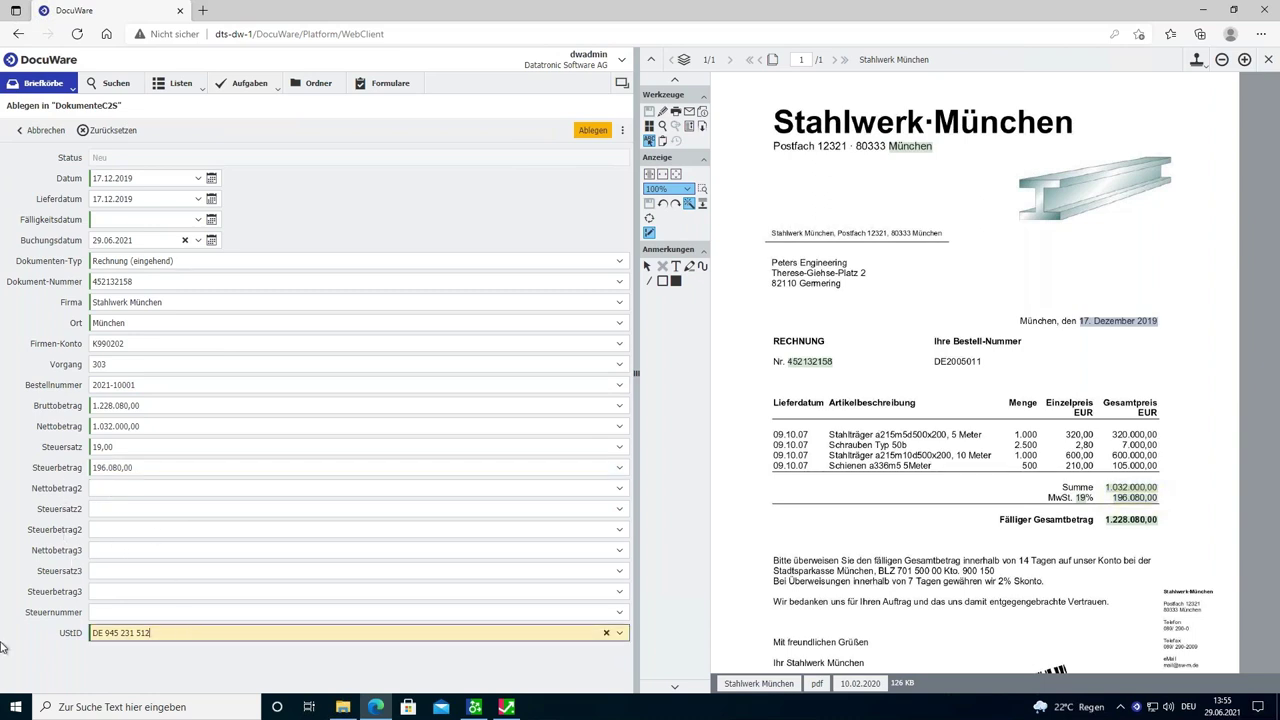
left_click(40, 658)
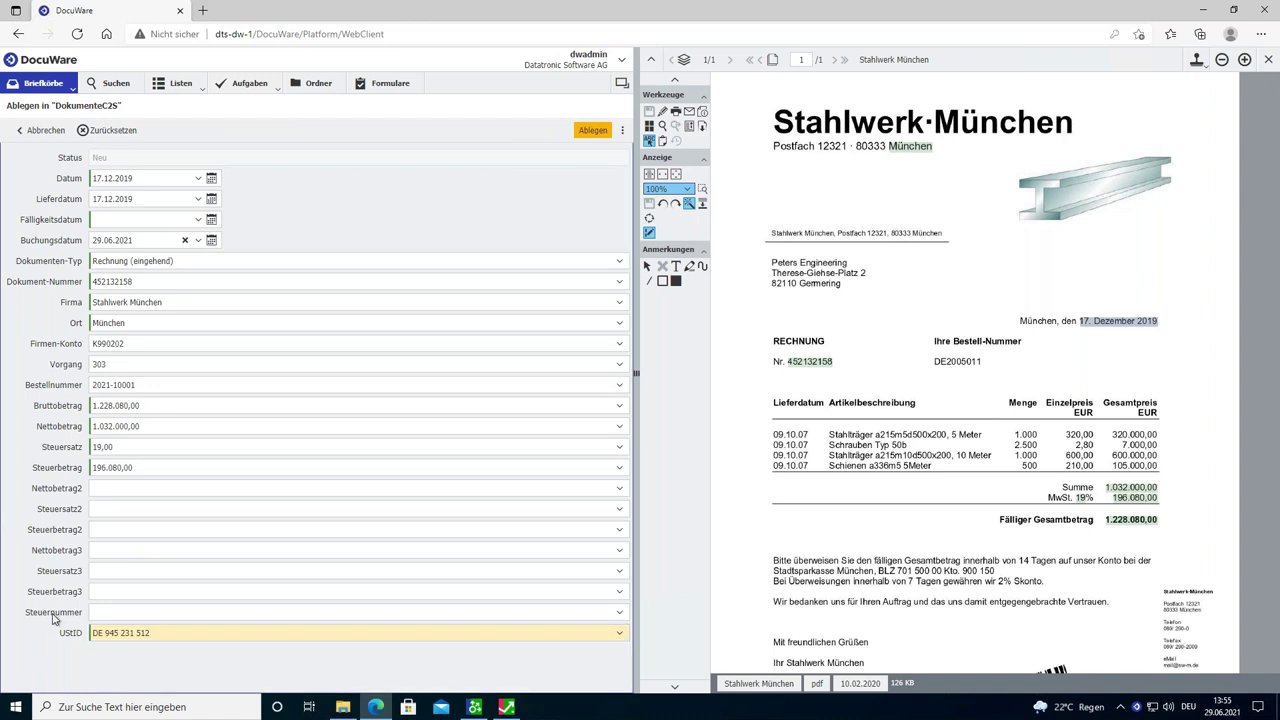
left_click(590, 131)
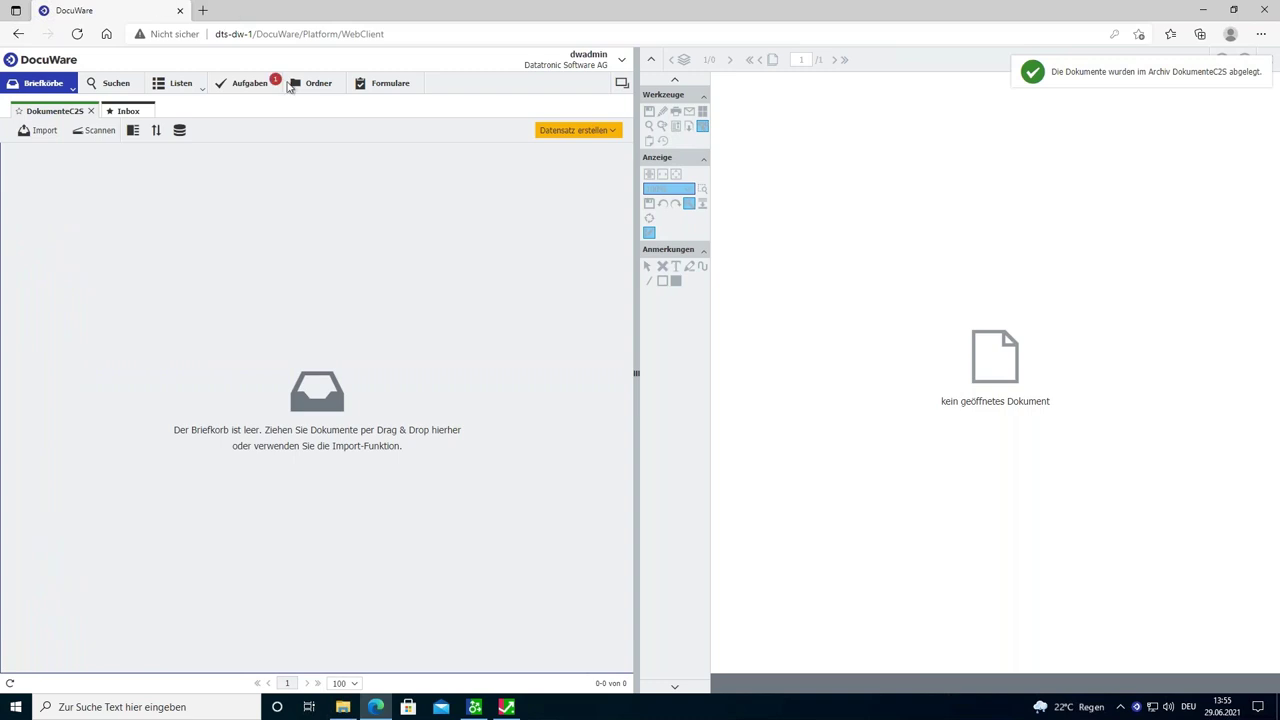
left_click(249, 86)
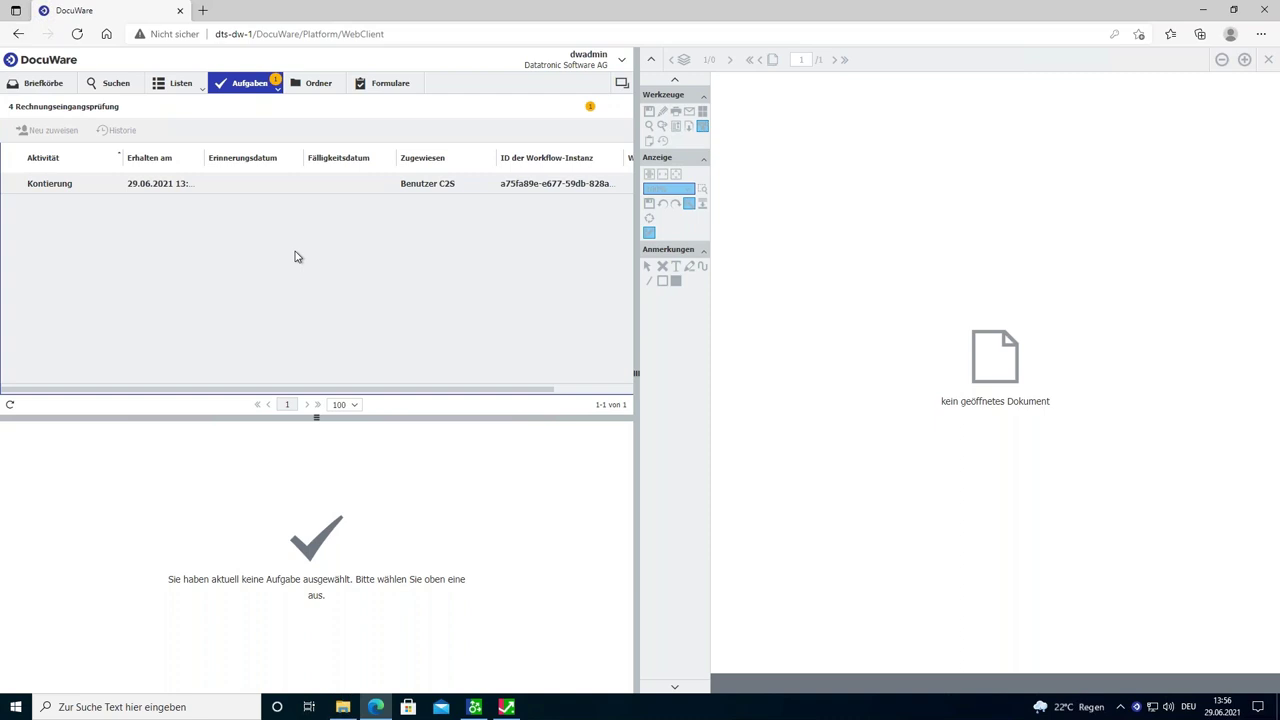
- Open the Kontierung task, view its Prüfer auswählen option, and return to Kontieren to check the Buchungsdatum
left_click(63, 190)
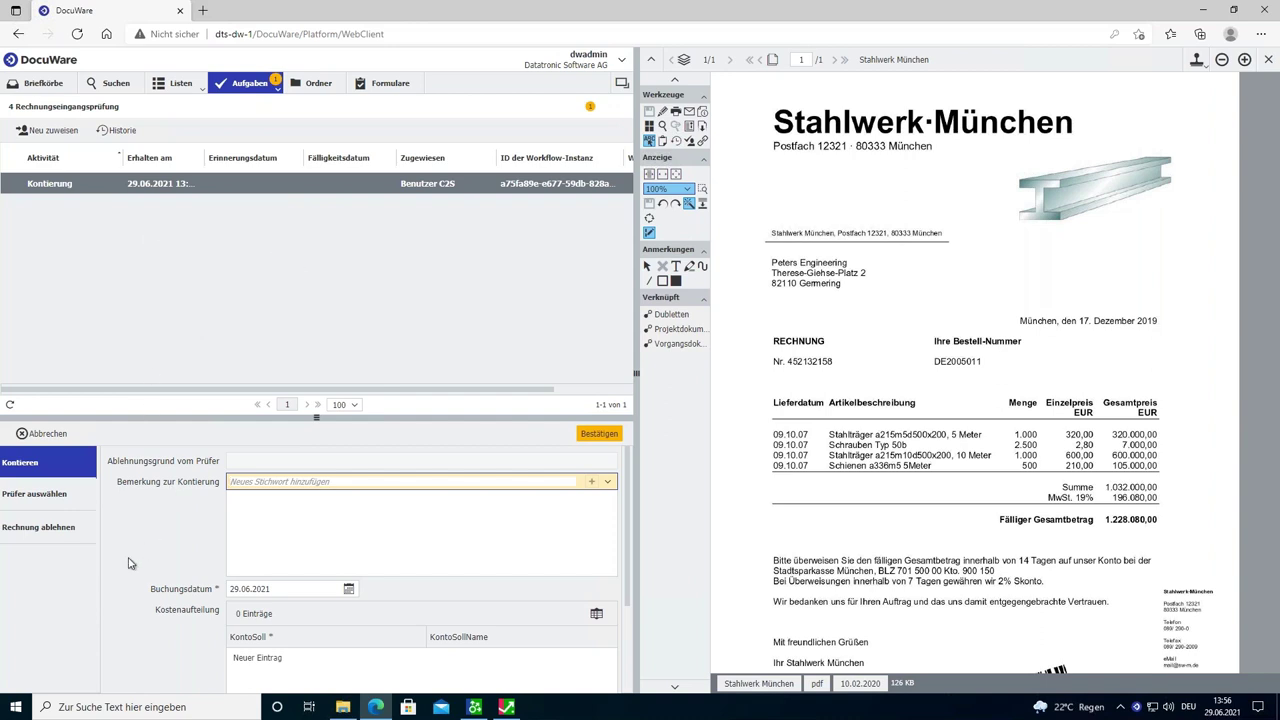
left_click(34, 496)
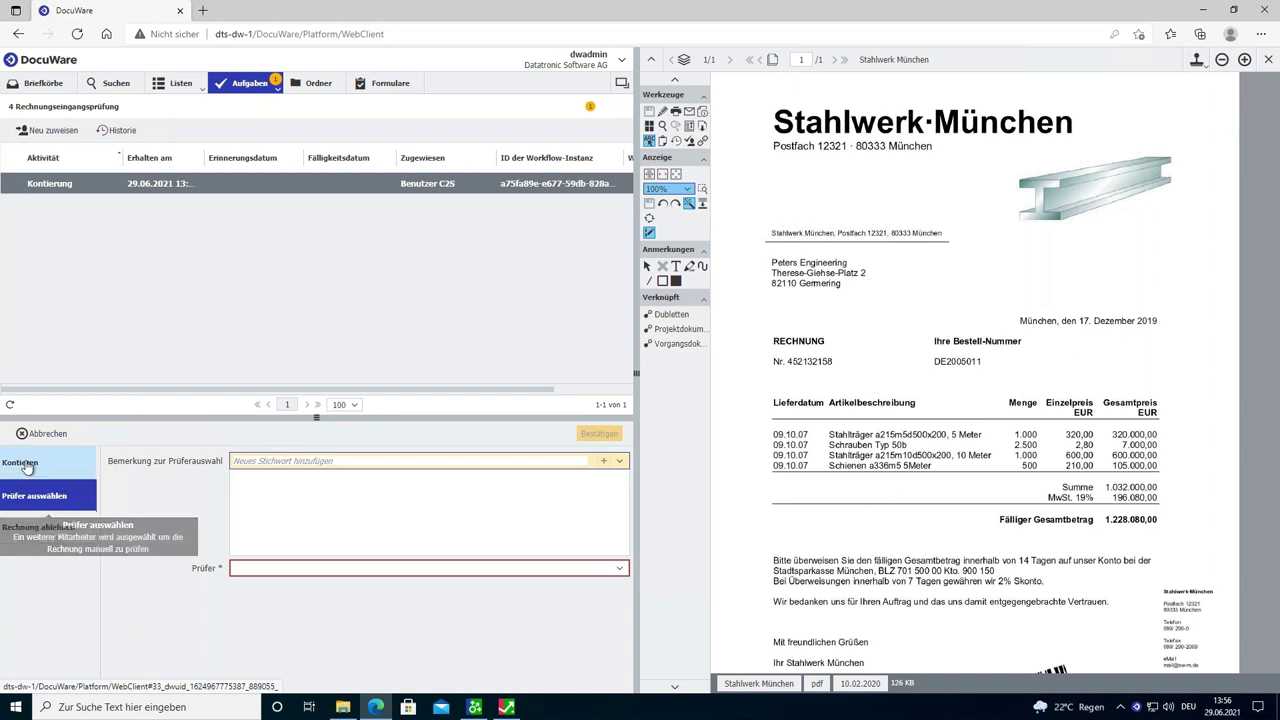
left_click(86, 463)
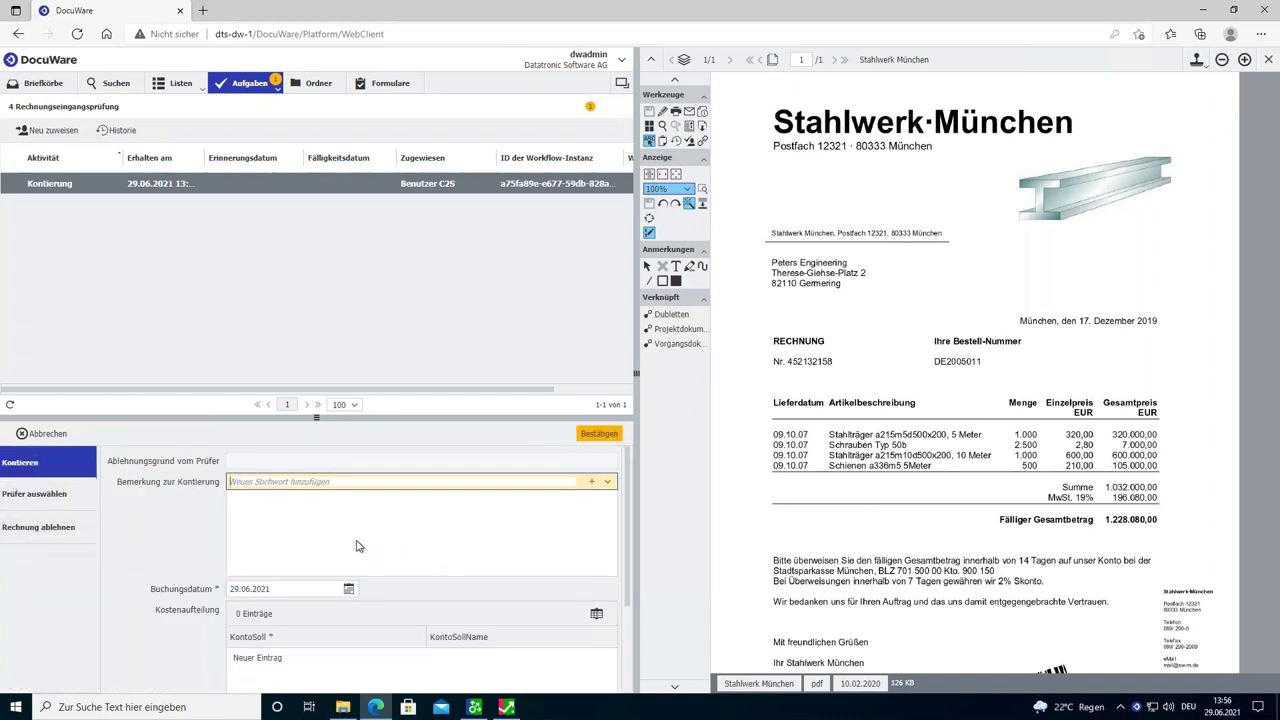
scroll(340, 560, "down", 1)
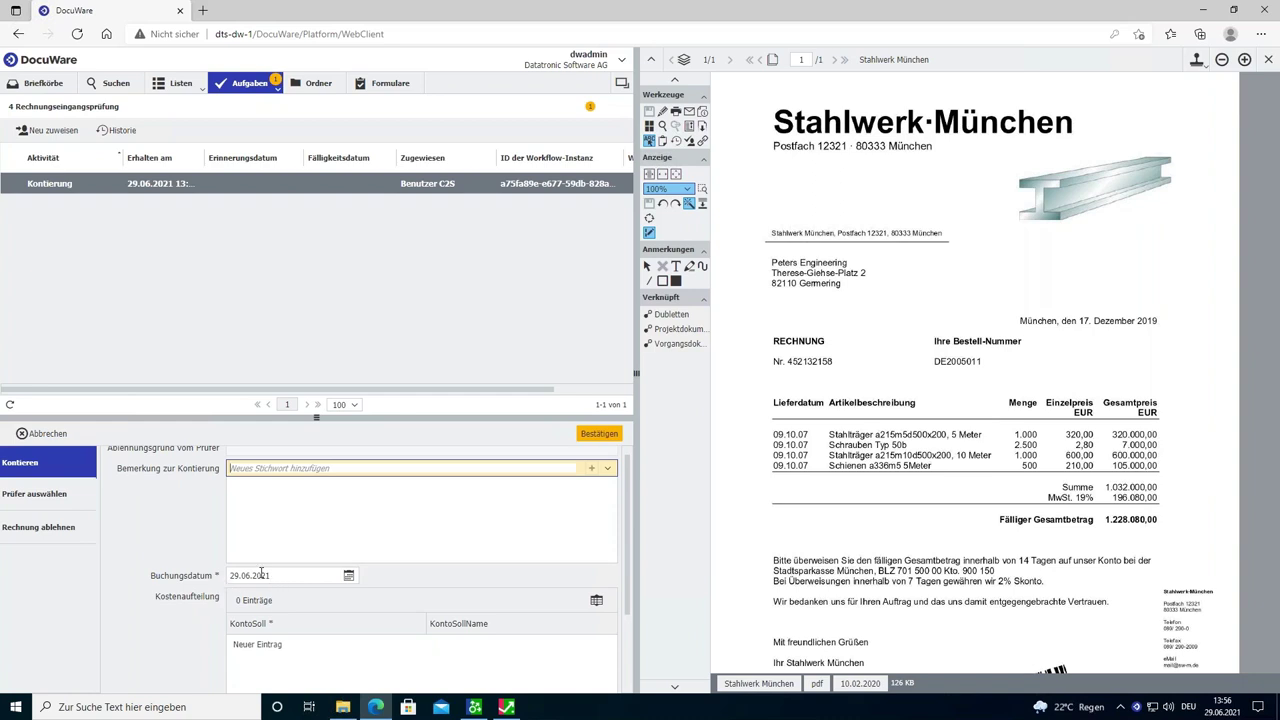
left_click(283, 575)
left_click(424, 572)
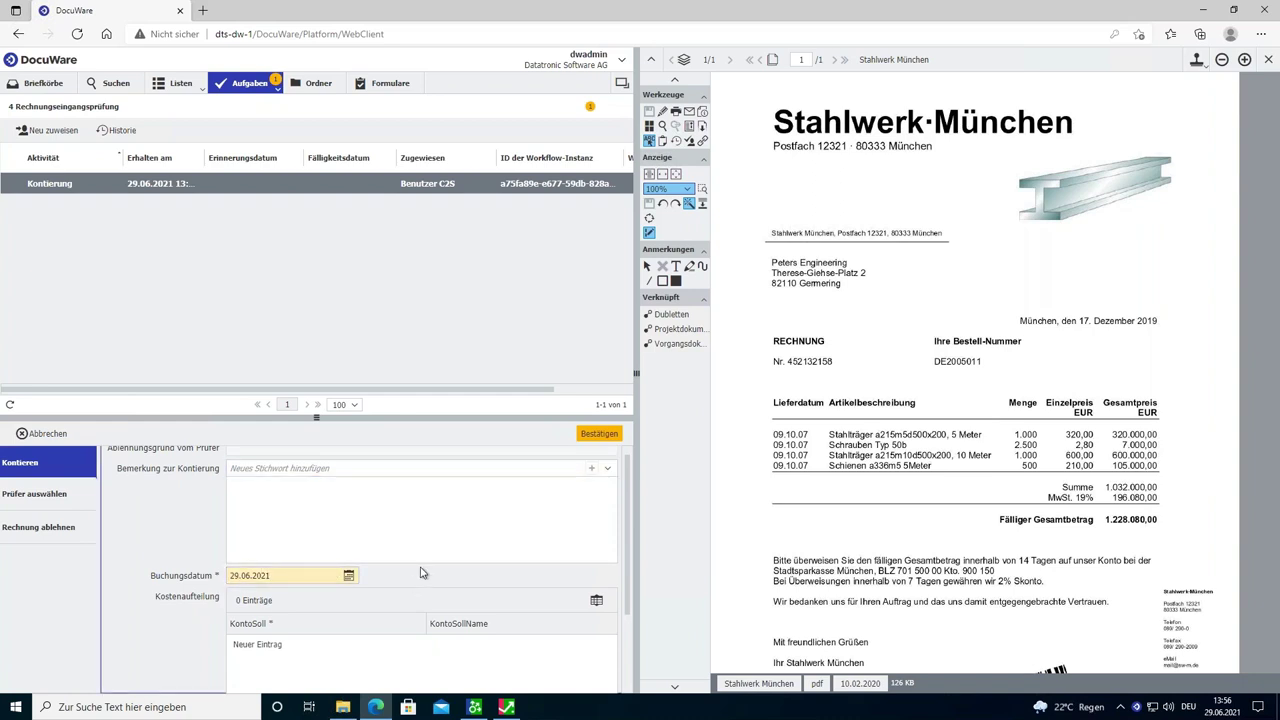
- Enlarge the Kostenaufteilung table, widen the task area, and browse the available KontoSoll accounts
left_click(595, 602)
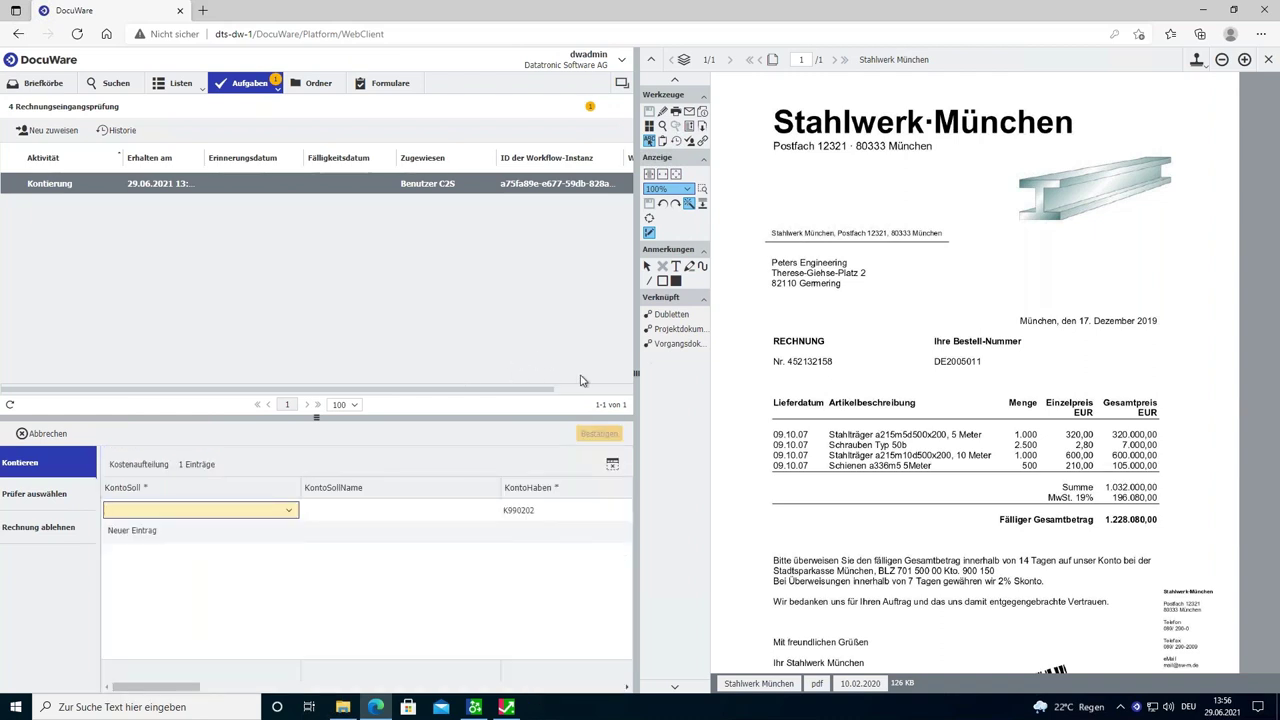
left_click_drag(636, 373, 762, 381)
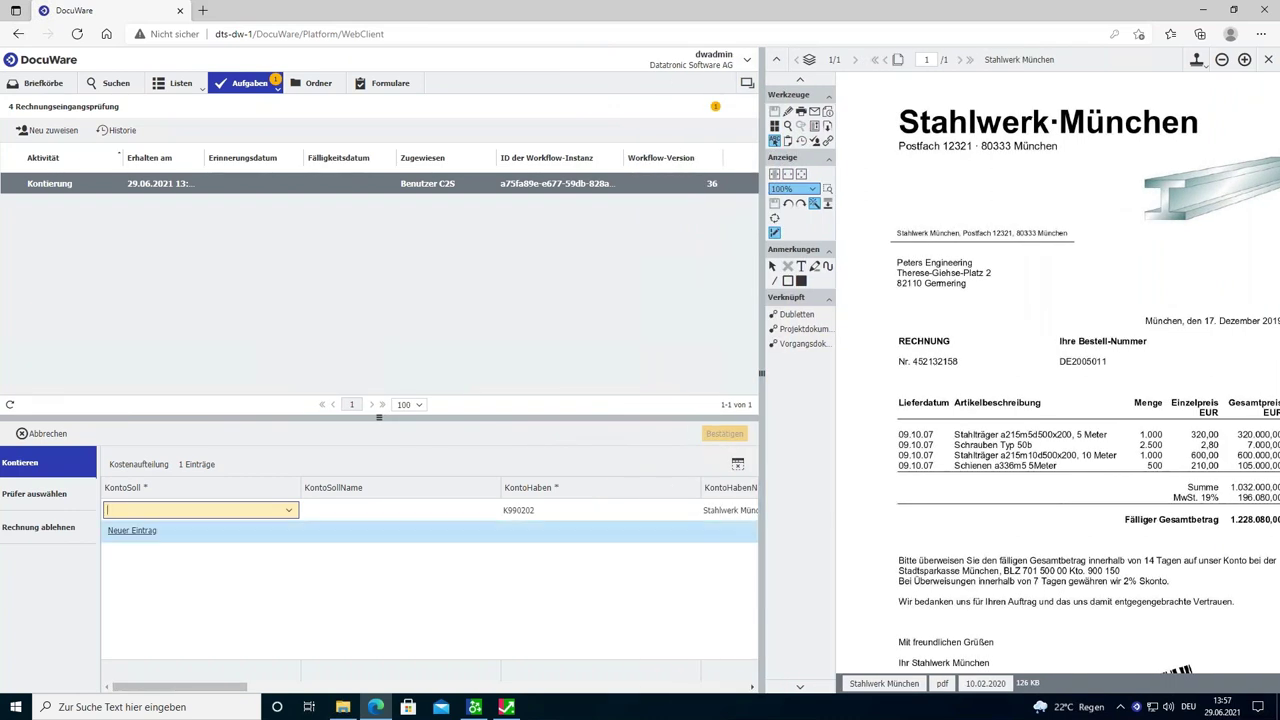
left_click(288, 510)
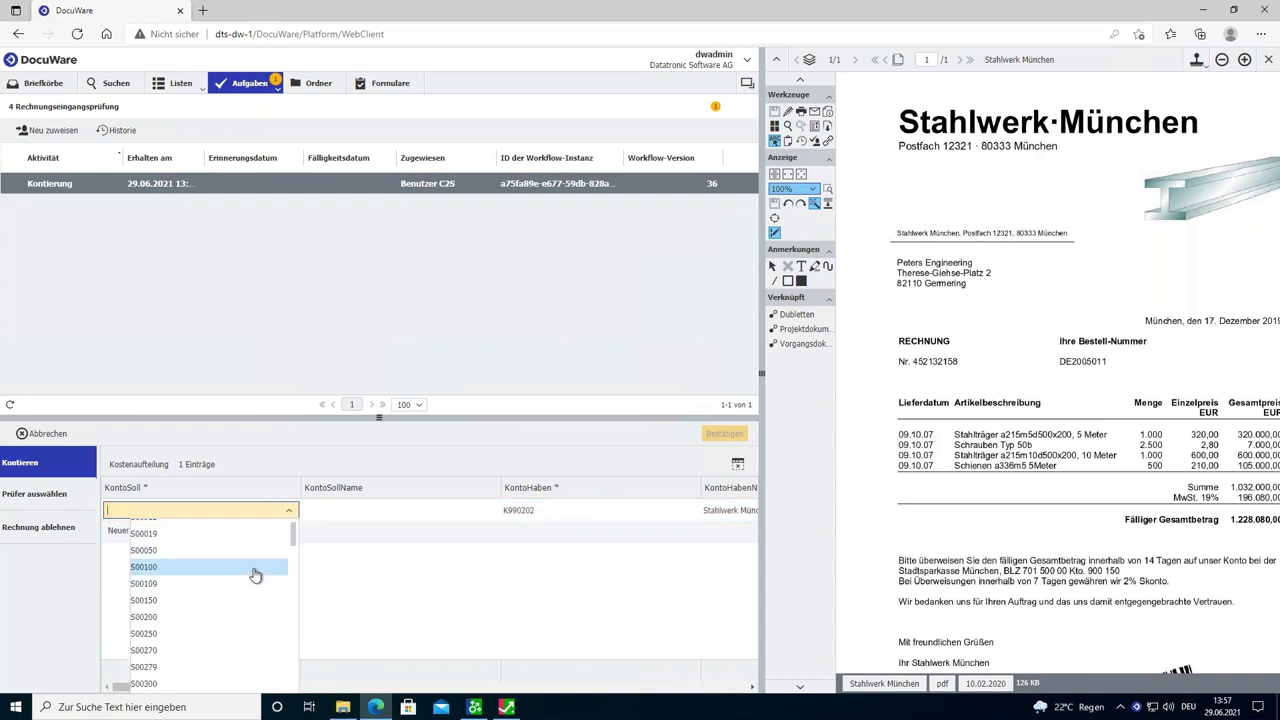
scroll(171, 600, "down", 1)
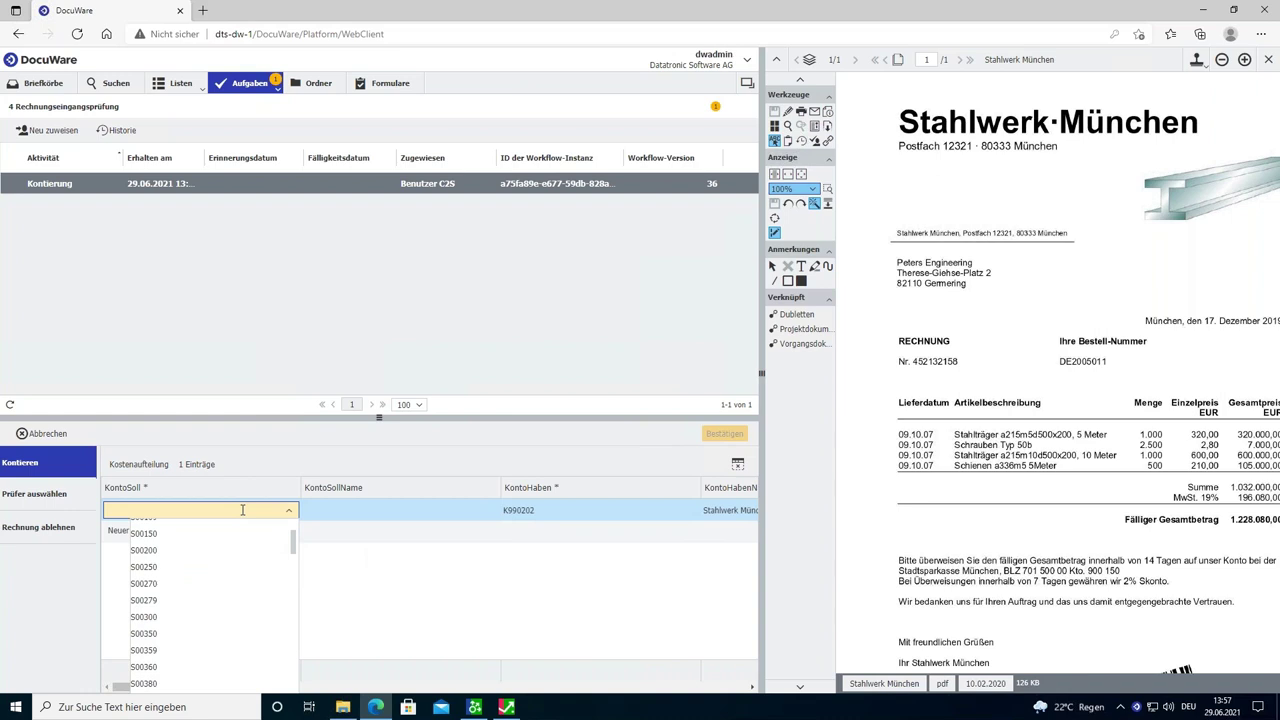
left_click(242, 510)
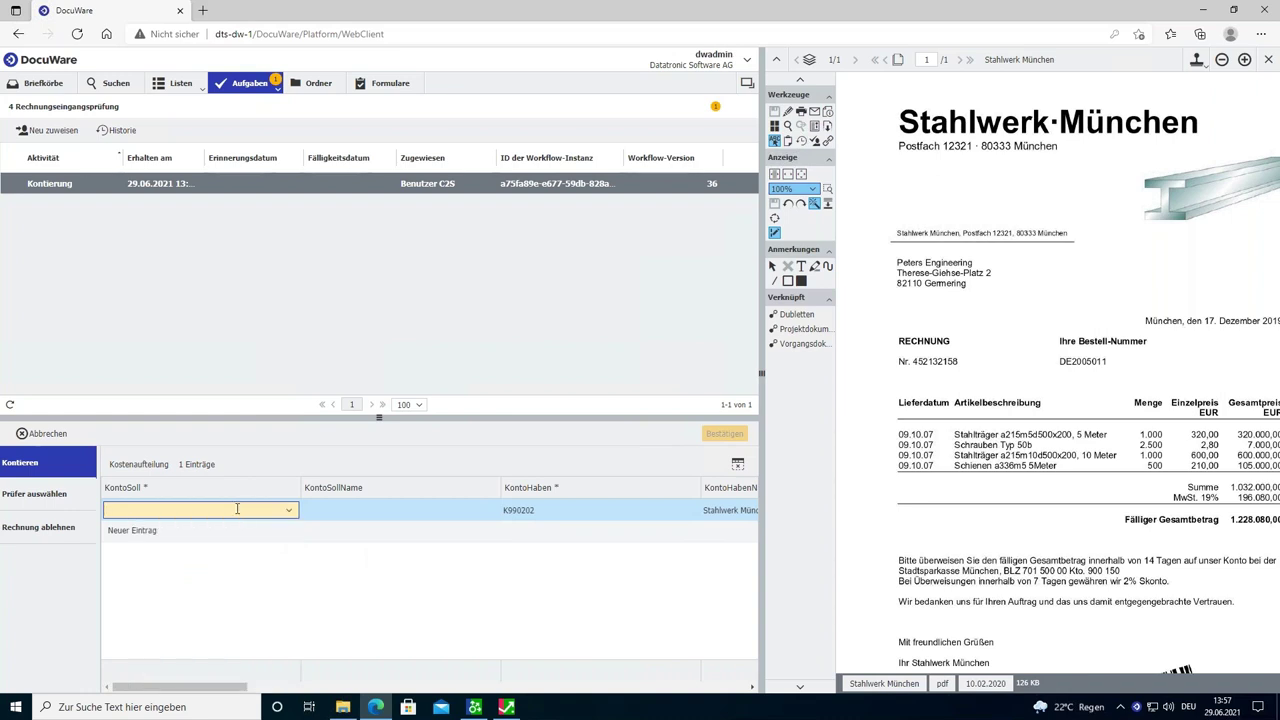
- Set the Kostenaufteilung entry's KontoSollName to Wareneingang and its KontoSoll to the matching S32000
left_click(375, 509)
type("war")
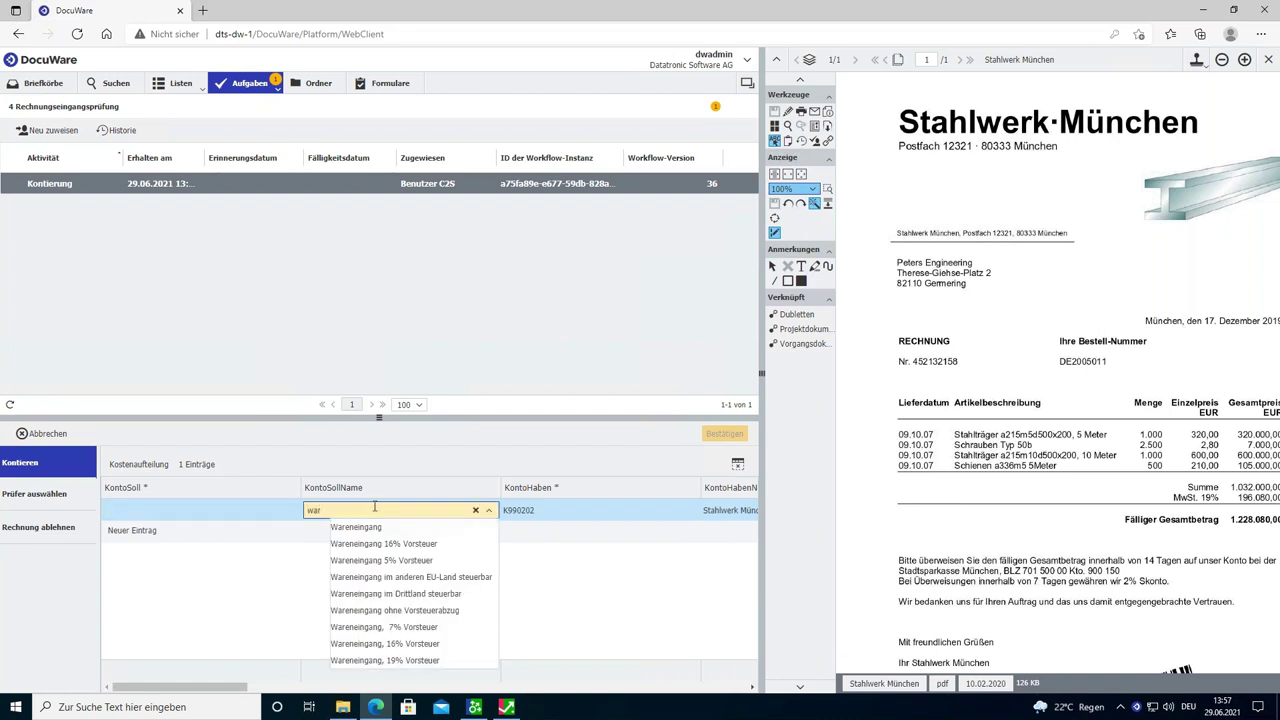
left_click(358, 525)
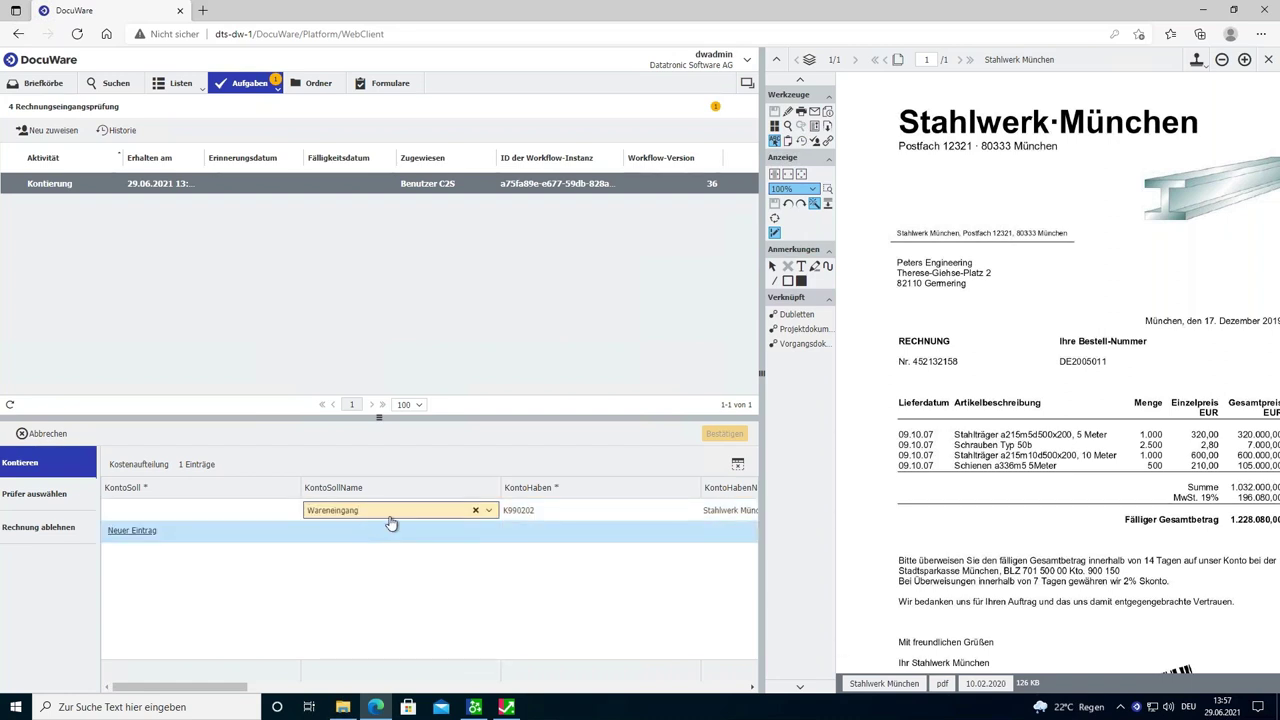
left_click(283, 511)
left_click(286, 510)
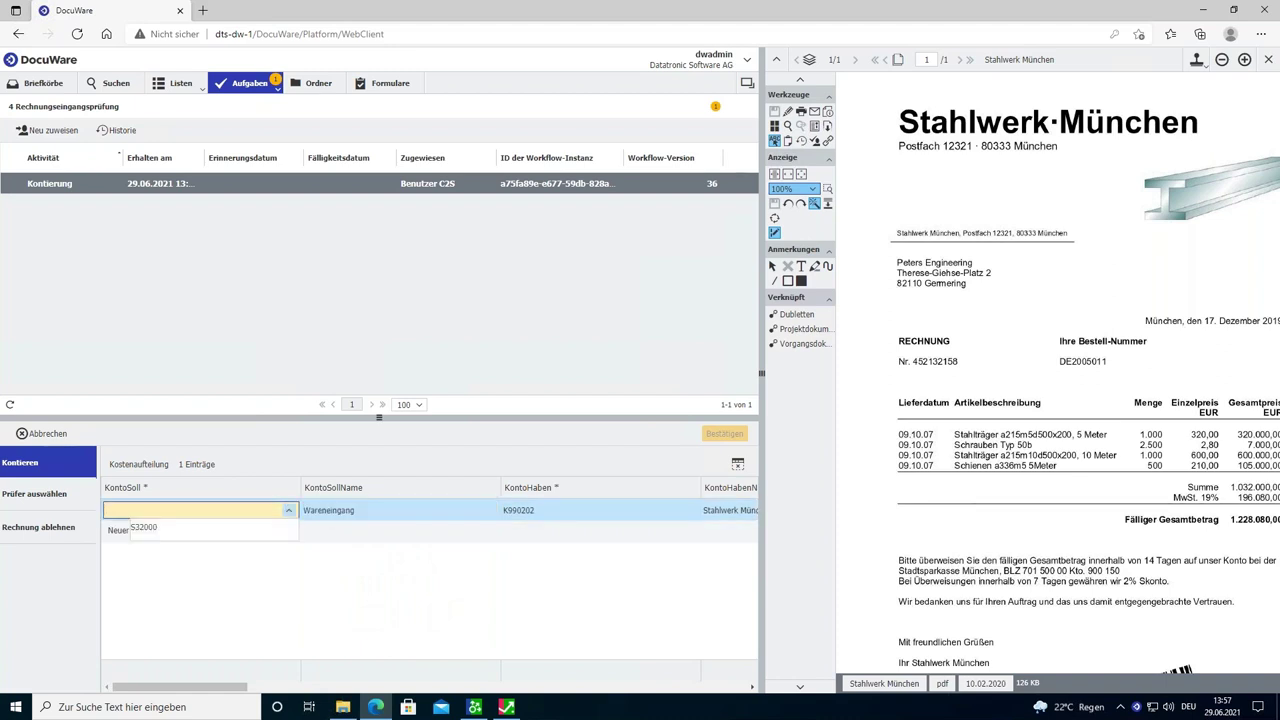
left_click(153, 533)
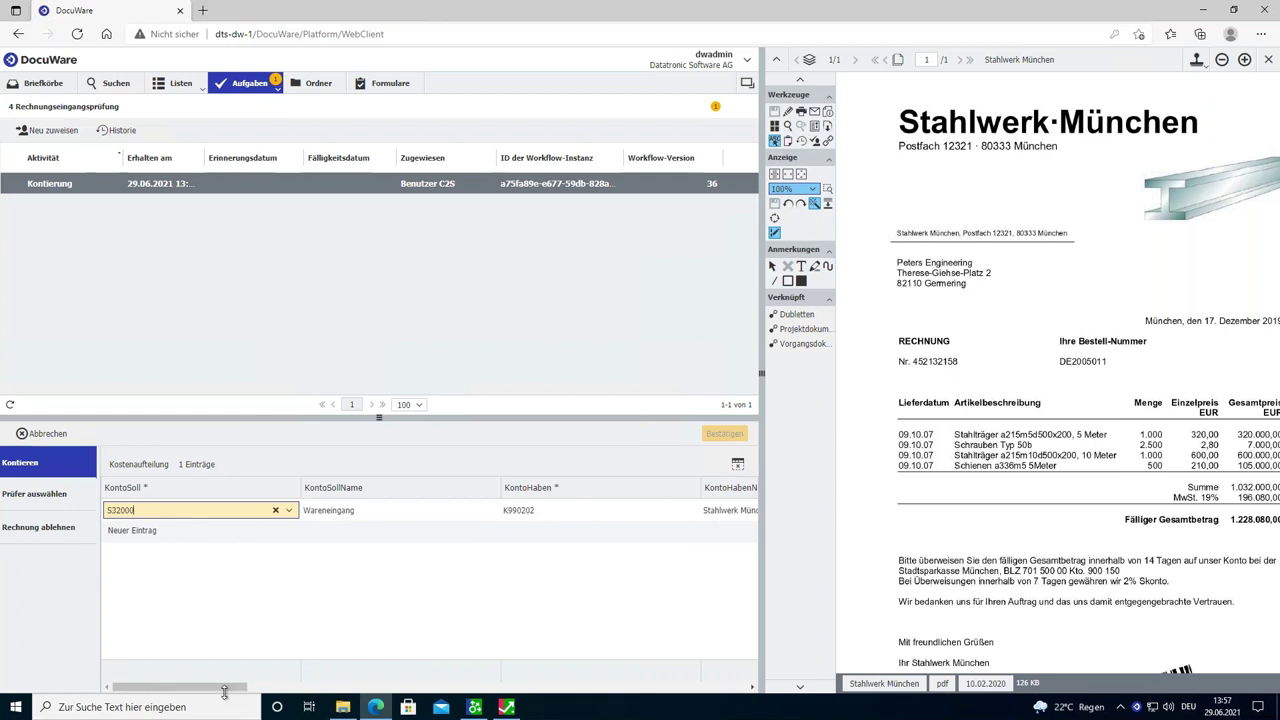
- Enter Stahlwerk as the Buchungstext of the Kostenaufteilung entry
left_click_drag(225, 693, 303, 690)
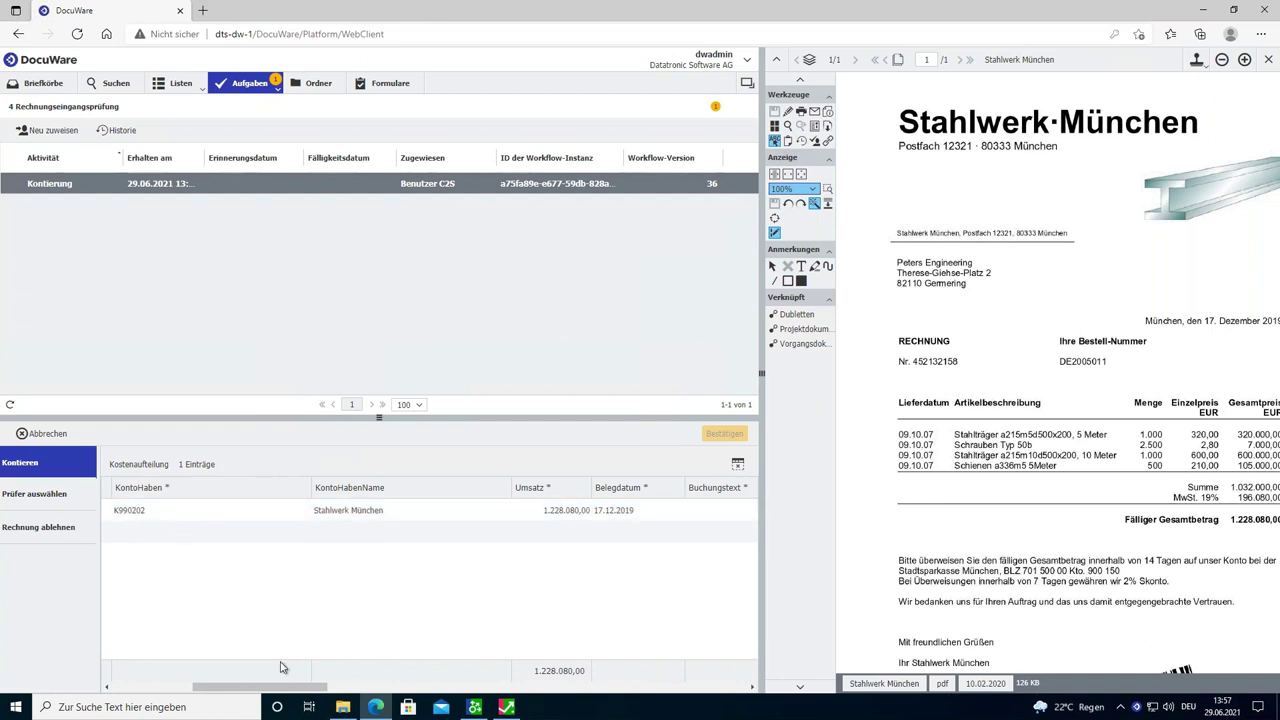
left_click_drag(297, 688, 315, 688)
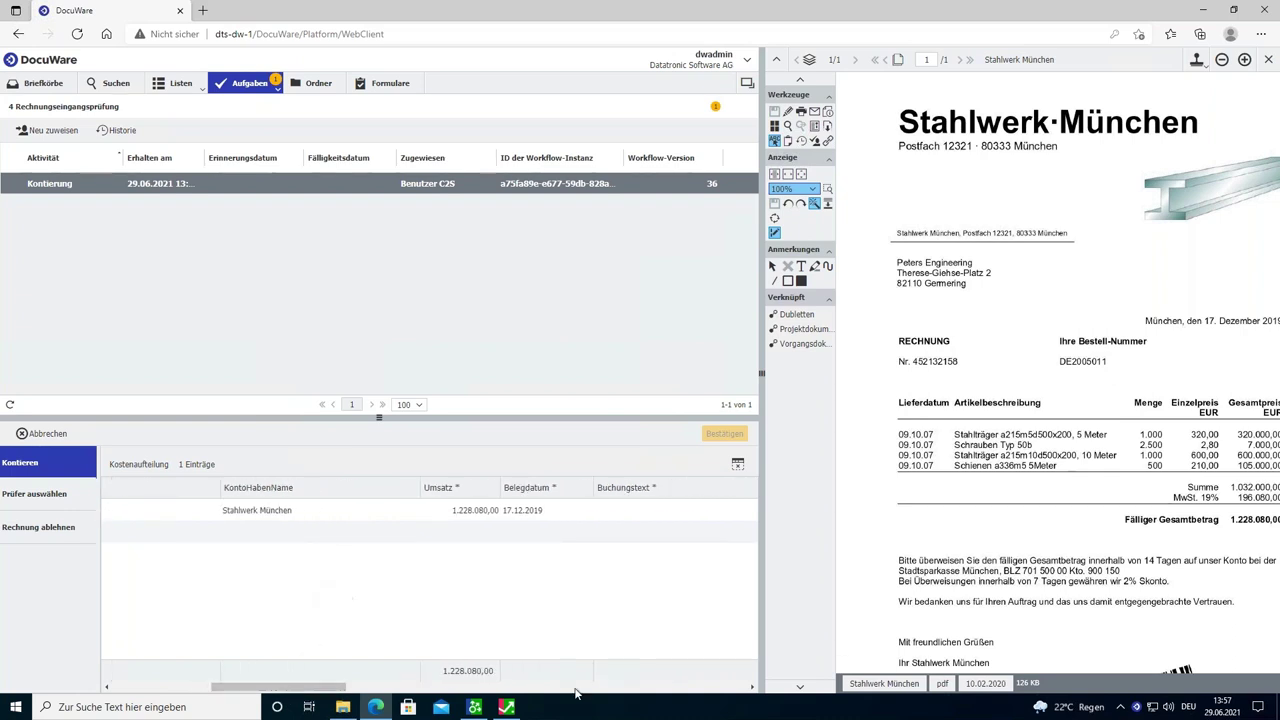
left_click_drag(343, 688, 406, 686)
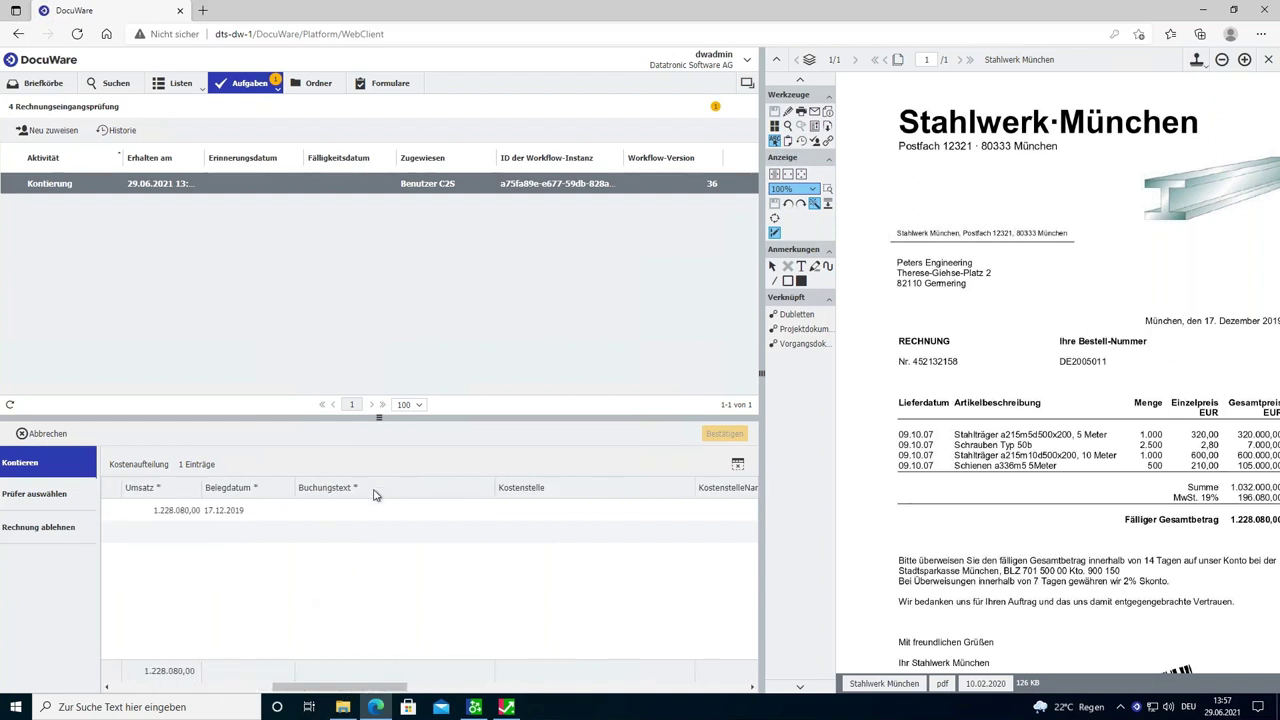
left_click(235, 512)
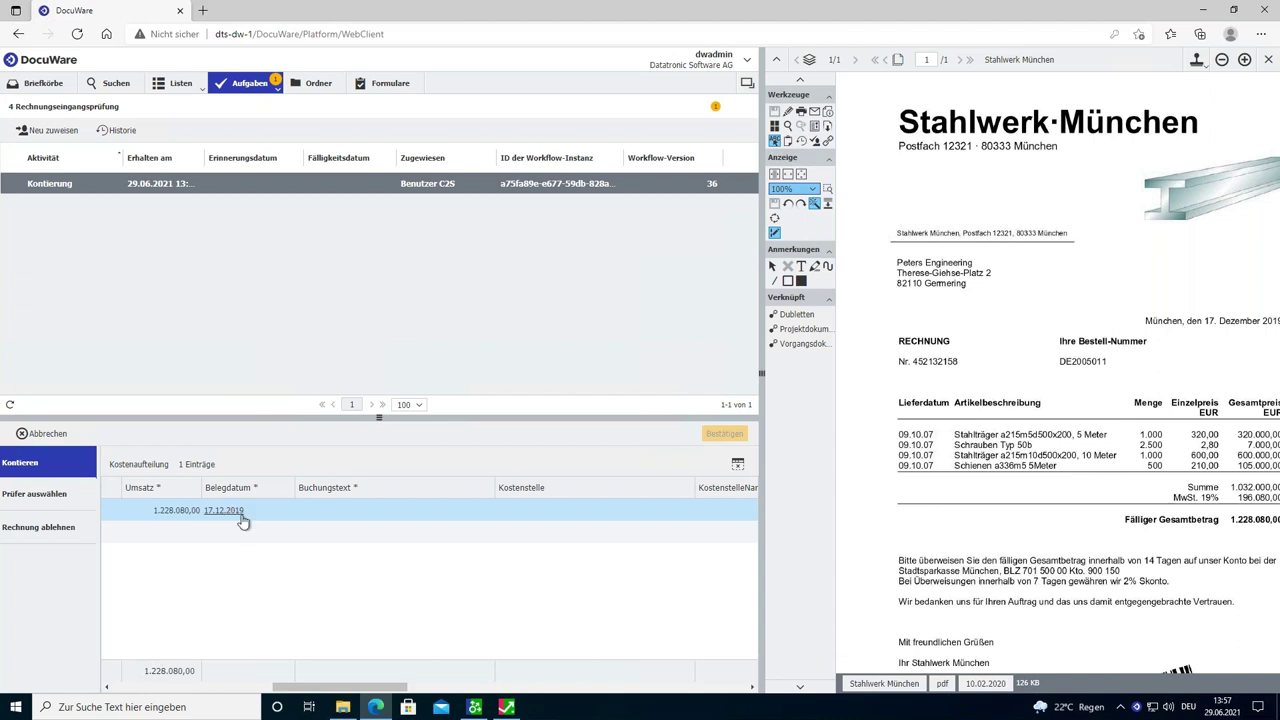
key("Tab")
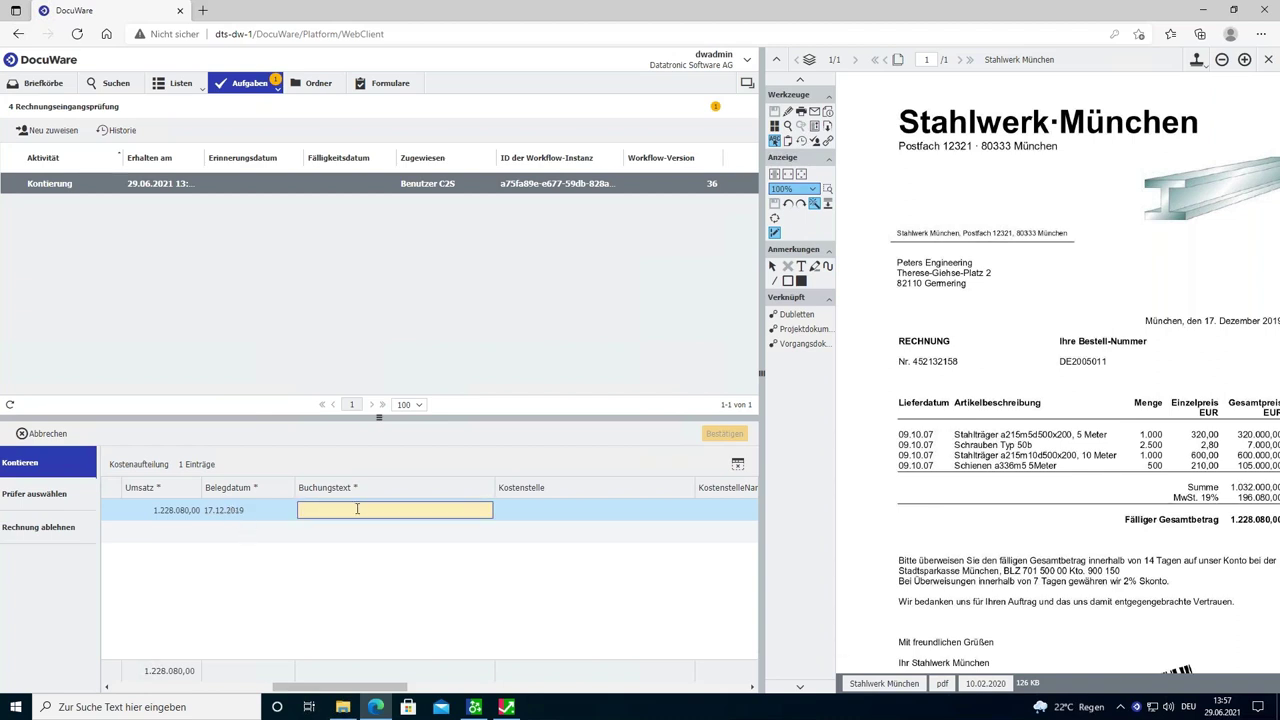
type("Stahlwerk")
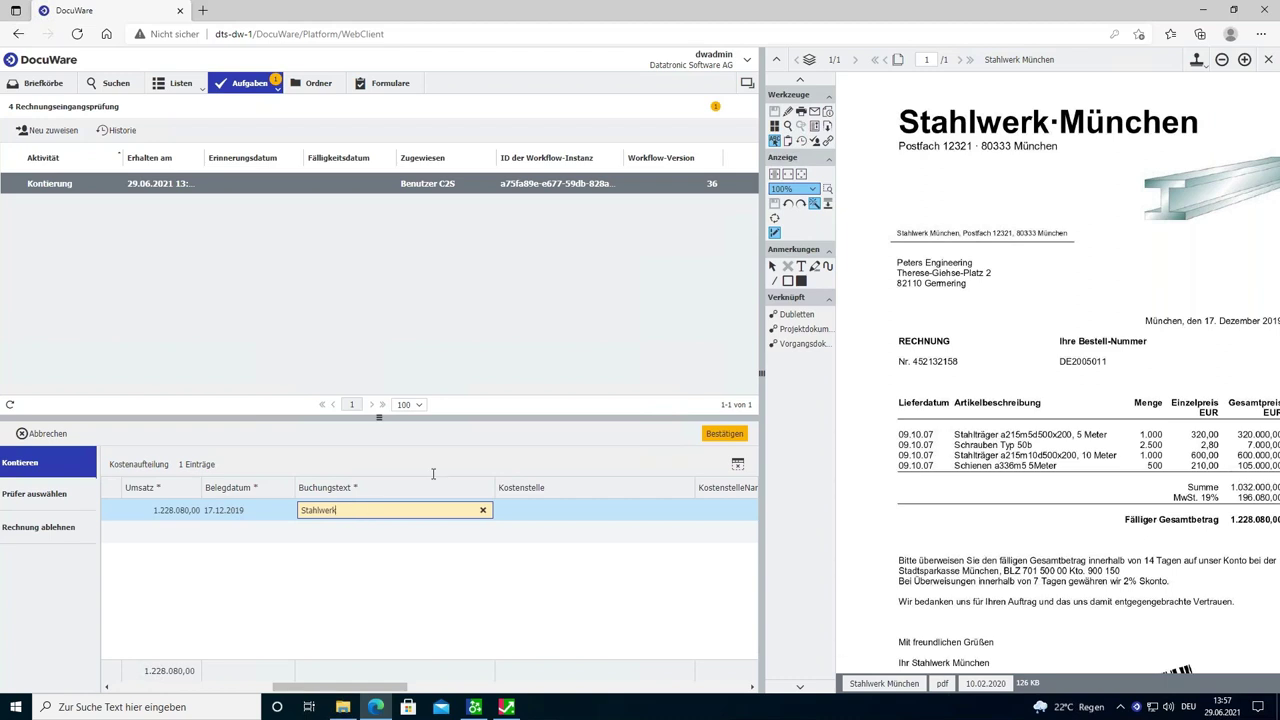
- Set the entry's KostenstelleName to Einkauf and fill in the matching Kostenstelle
left_click_drag(340, 691, 410, 690)
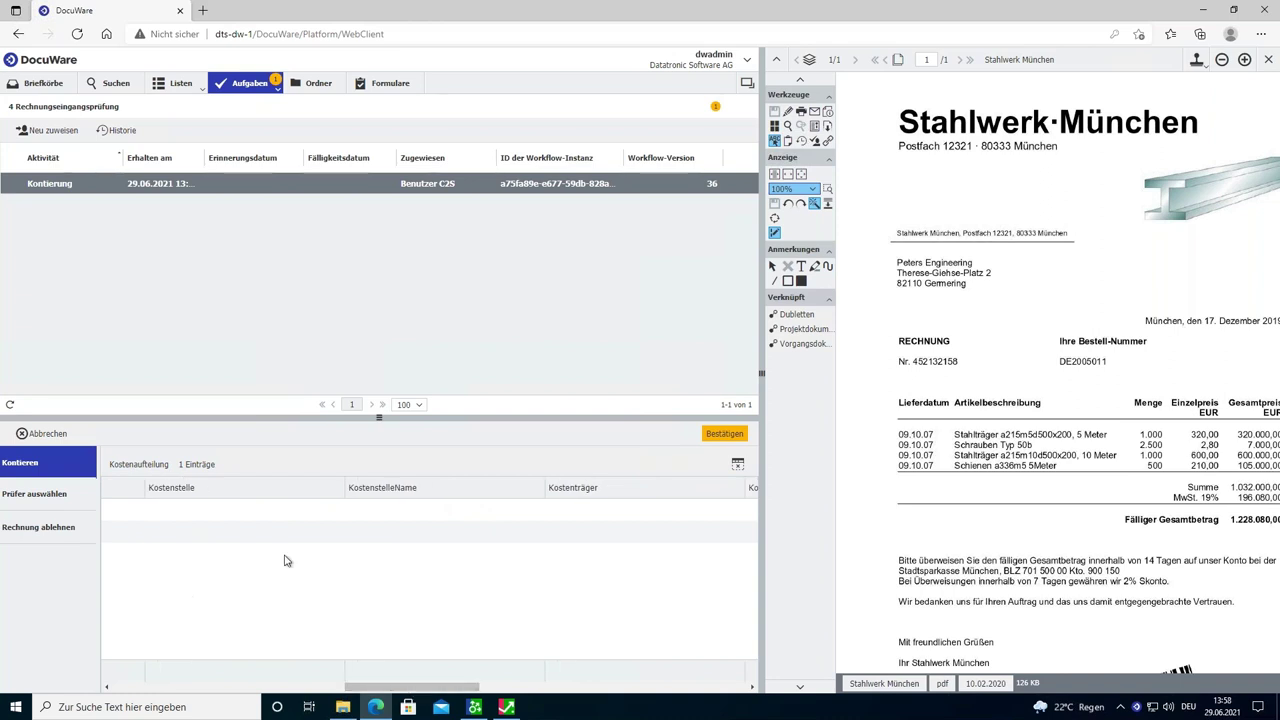
left_click(438, 517)
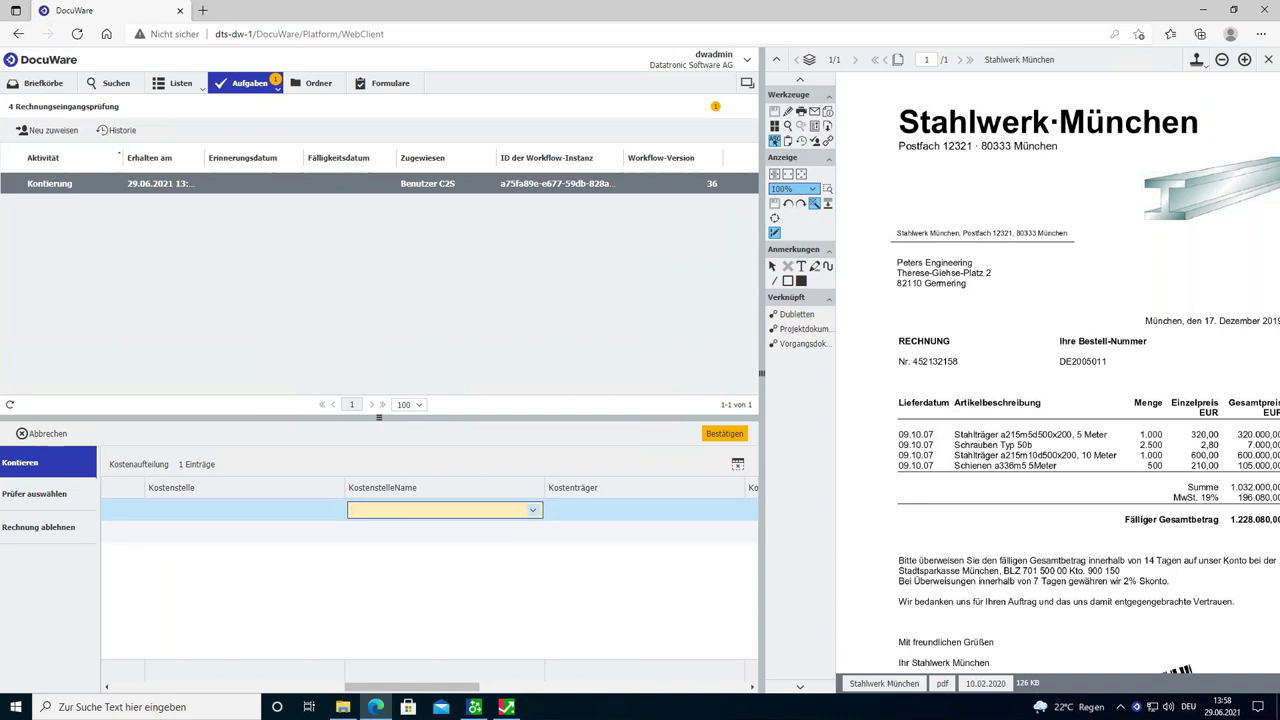
left_click(532, 510)
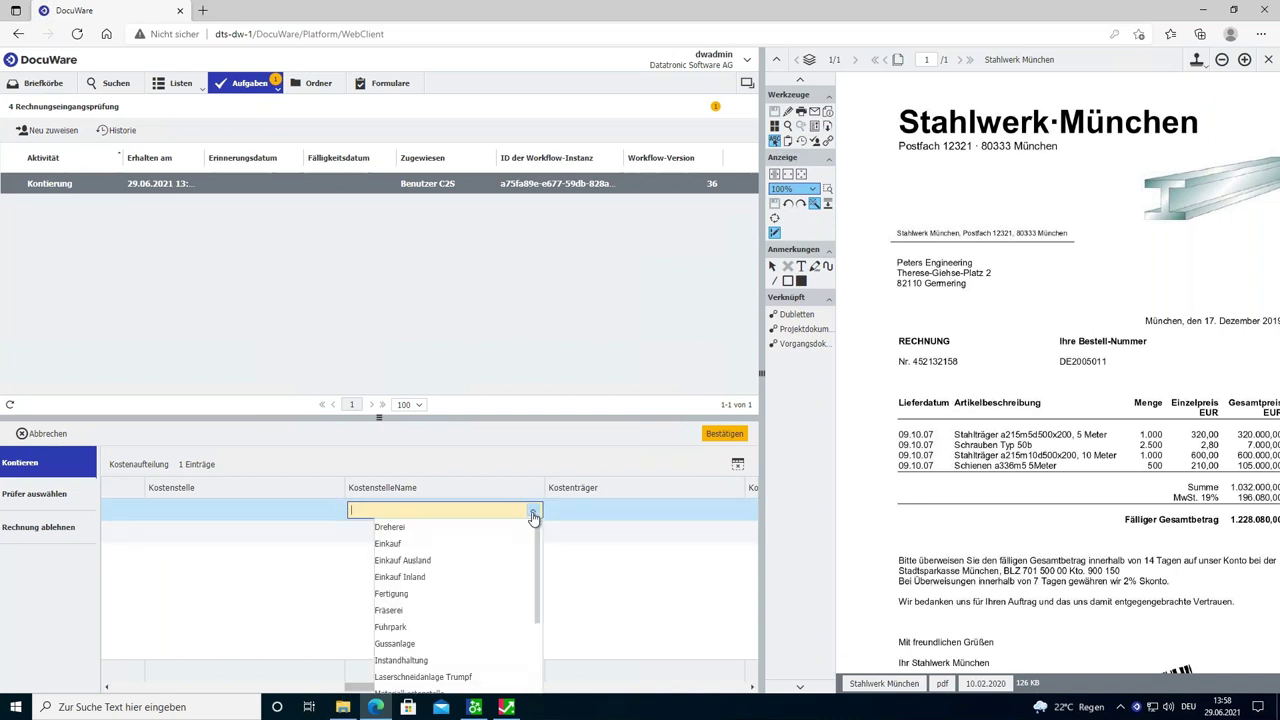
left_click(390, 544)
left_click(315, 515)
left_click(333, 514)
left_click(257, 529)
- Set the entry's KostenträgerName to Heimwerker and its Kostenträger to the matching R10000
left_click(461, 692)
left_click_drag(457, 692, 524, 690)
left_click(533, 513)
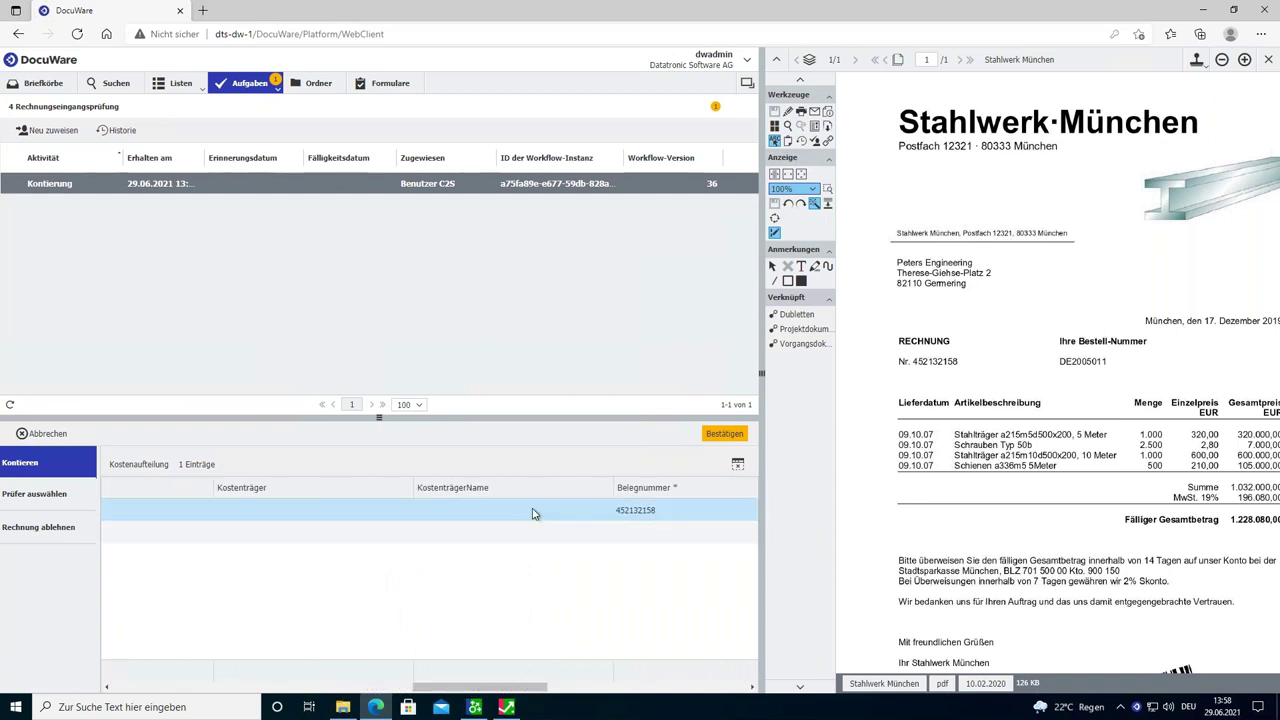
left_click(602, 512)
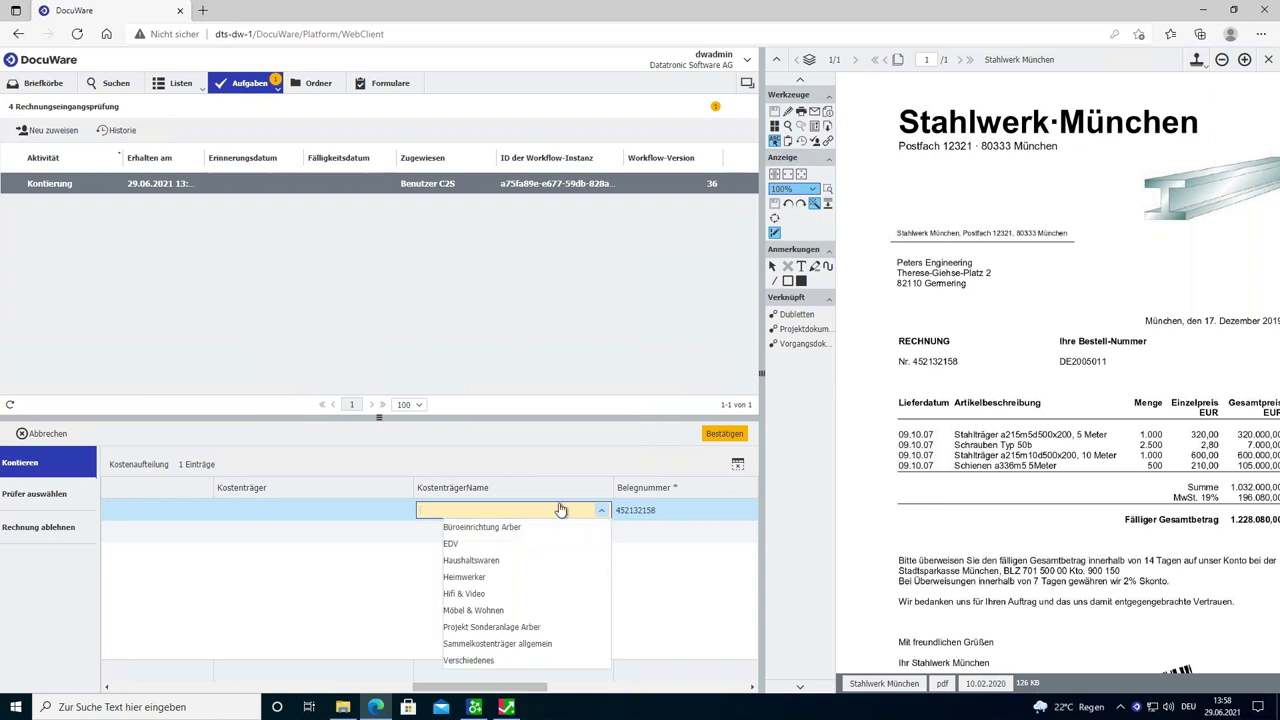
left_click(468, 577)
left_click(370, 510)
left_click(401, 510)
left_click(277, 532)
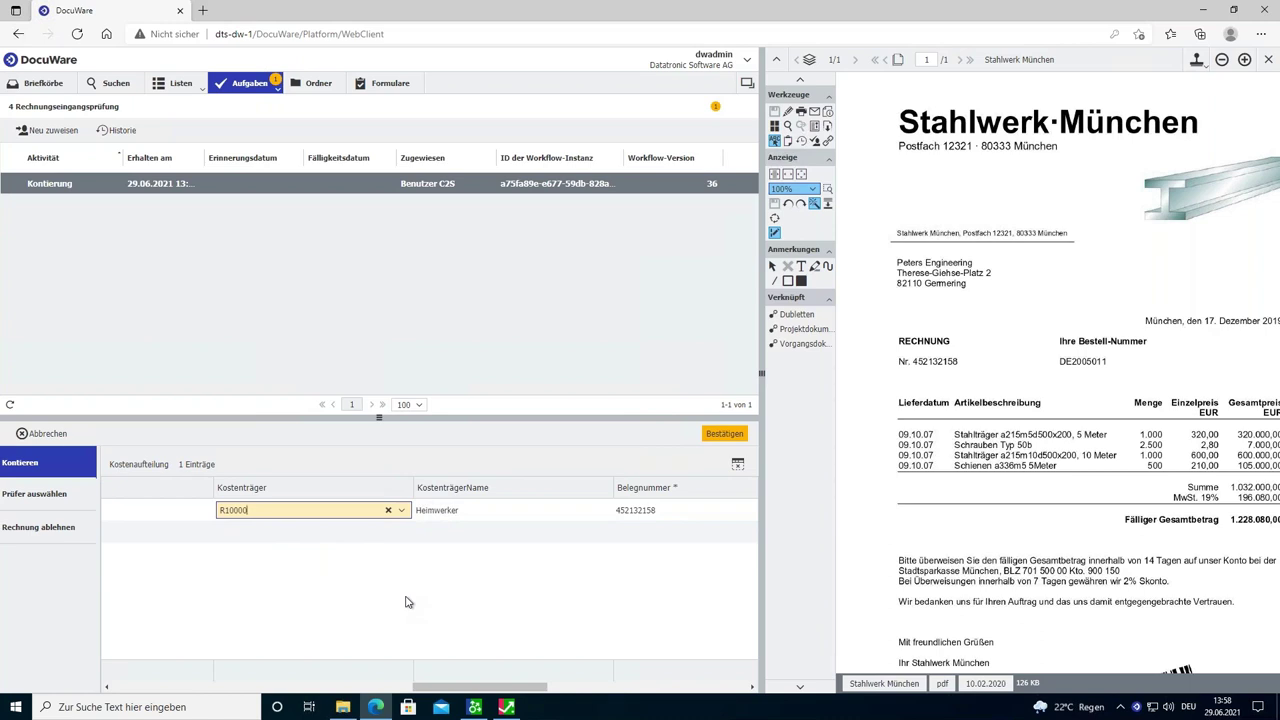
- Examine the choices offered for the SCName of the Kostenaufteilung entry without assigning one
left_click_drag(510, 688, 583, 674)
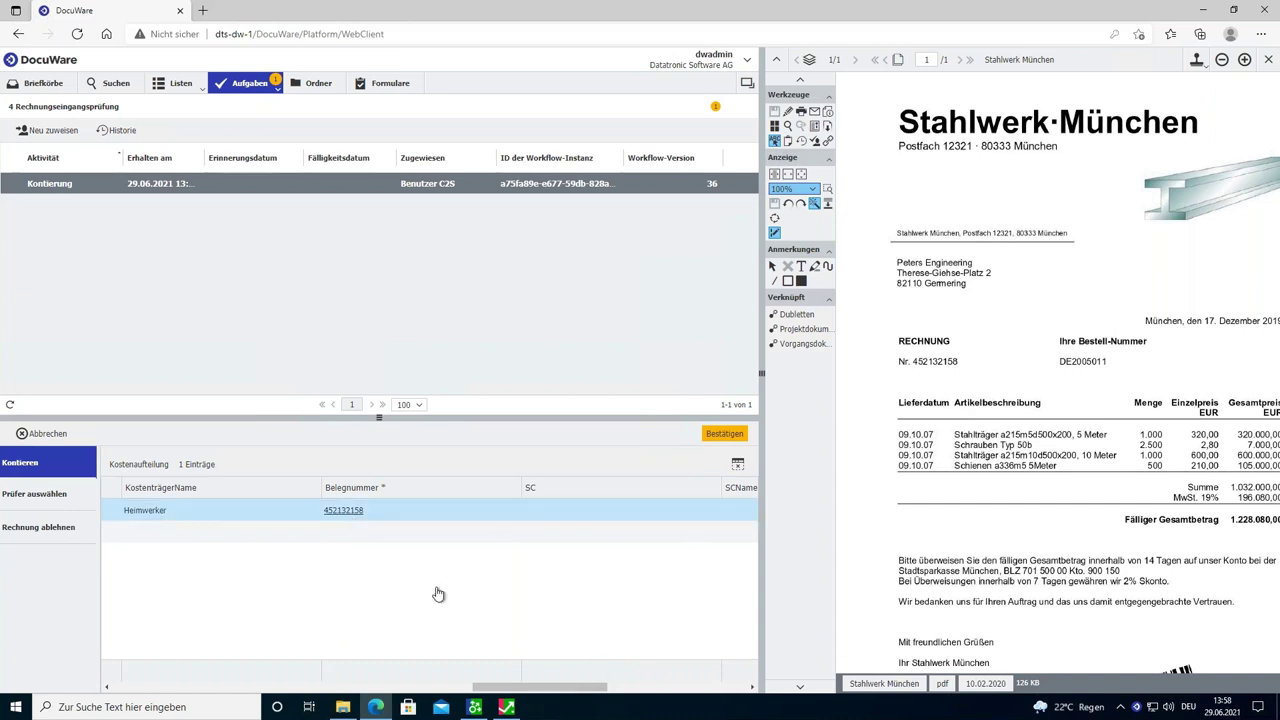
left_click_drag(561, 690, 516, 680)
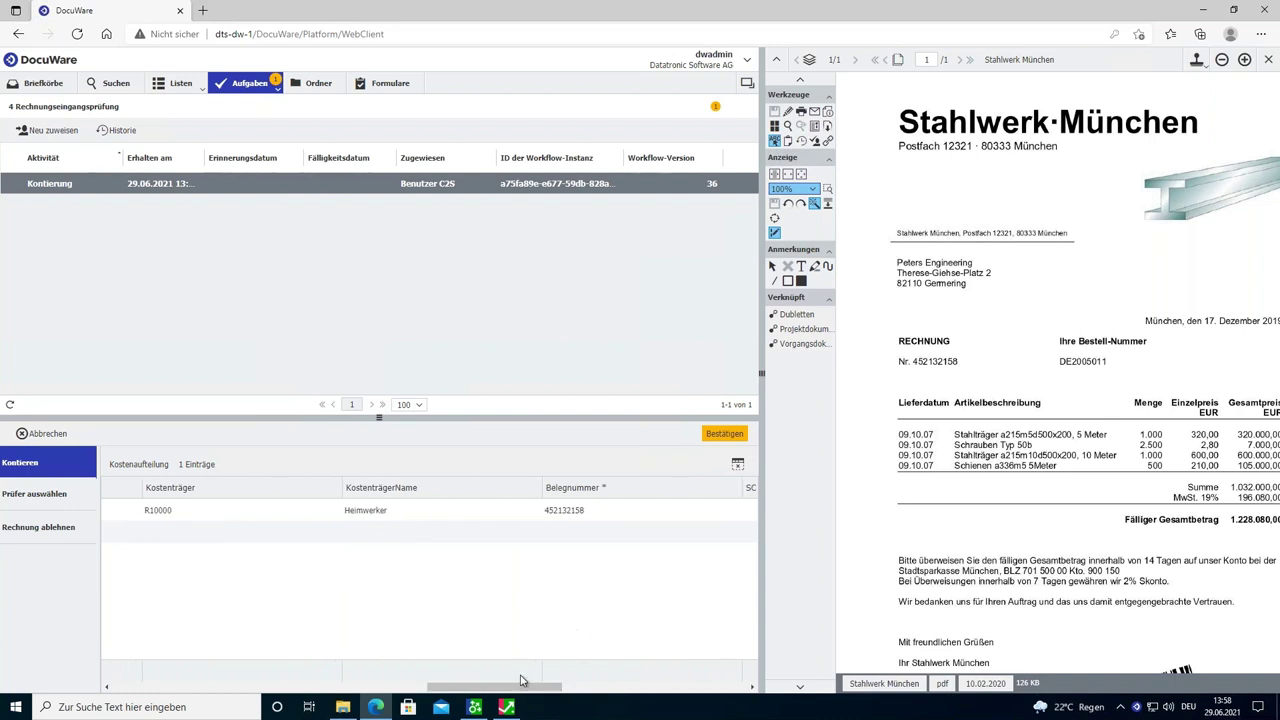
left_click_drag(525, 692, 660, 688)
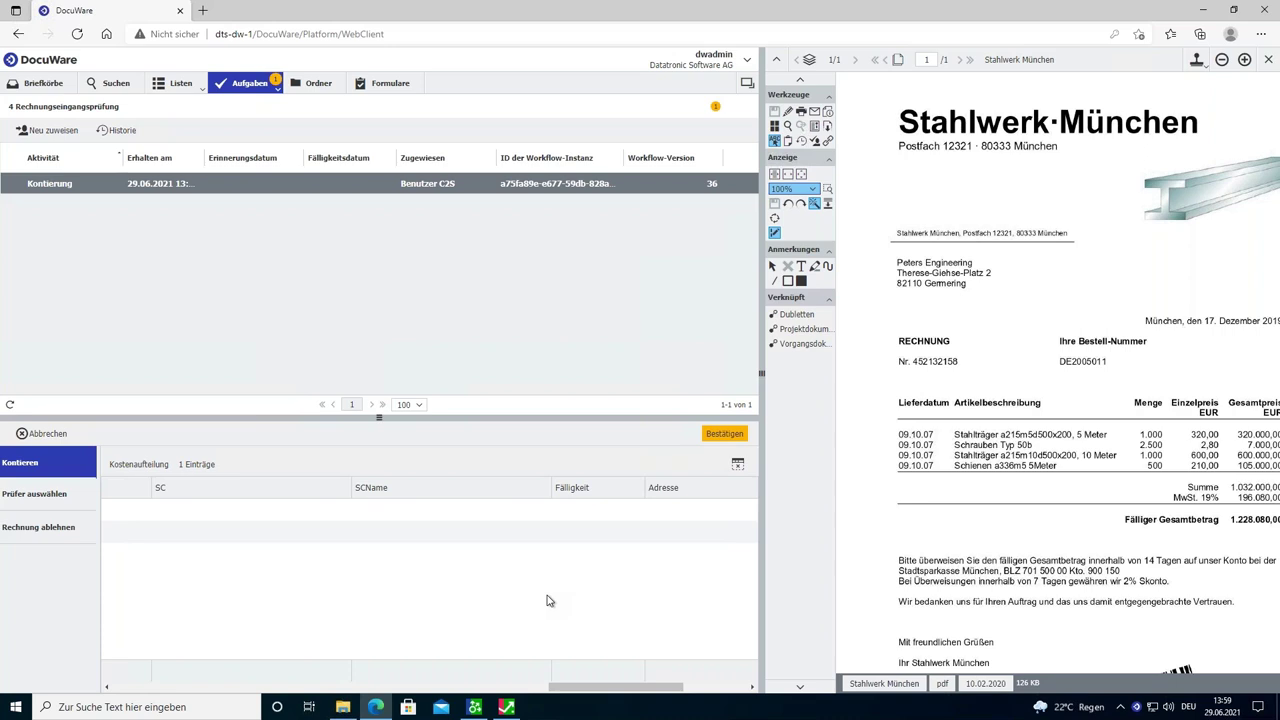
left_click_drag(586, 692, 593, 694)
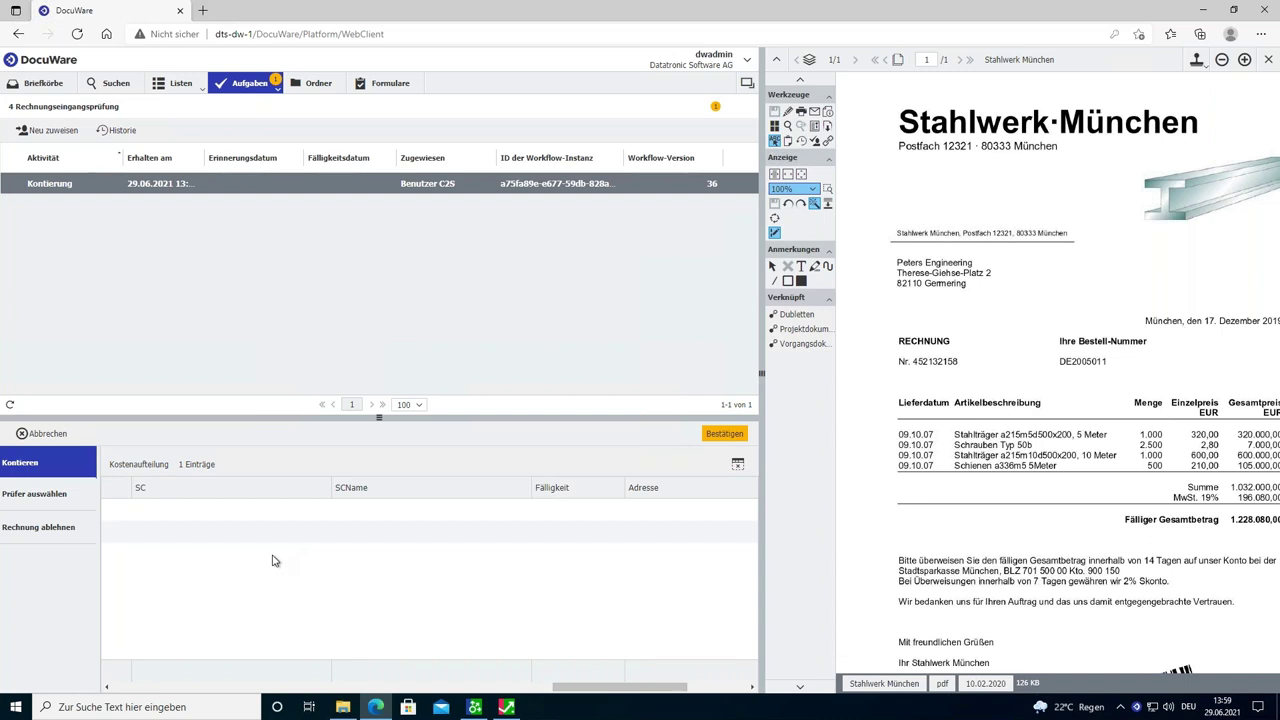
left_click(448, 516)
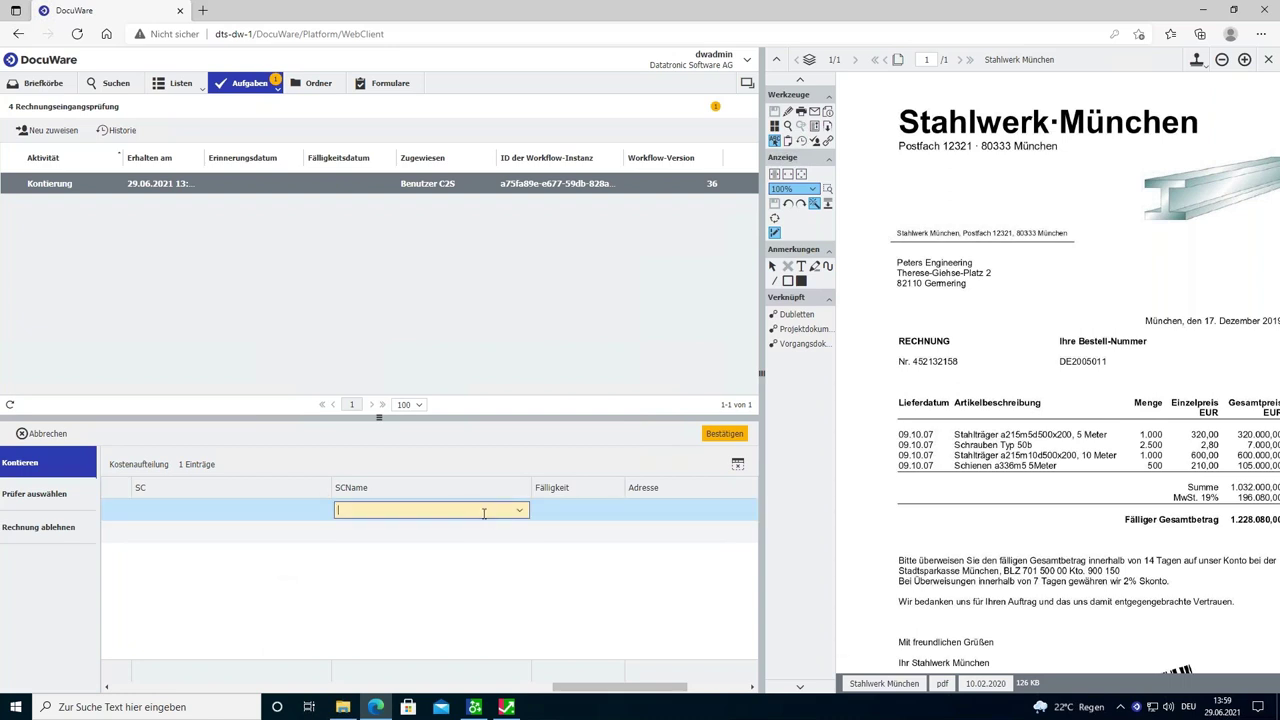
left_click(519, 510)
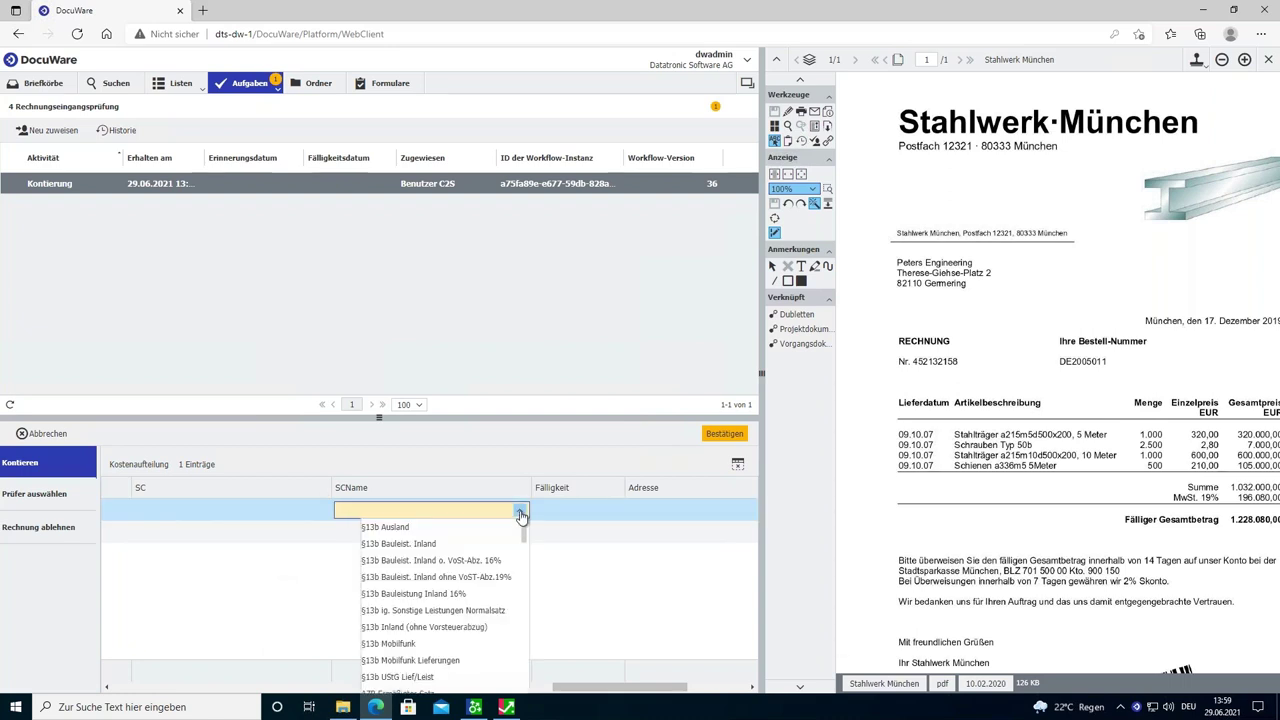
left_click(288, 609)
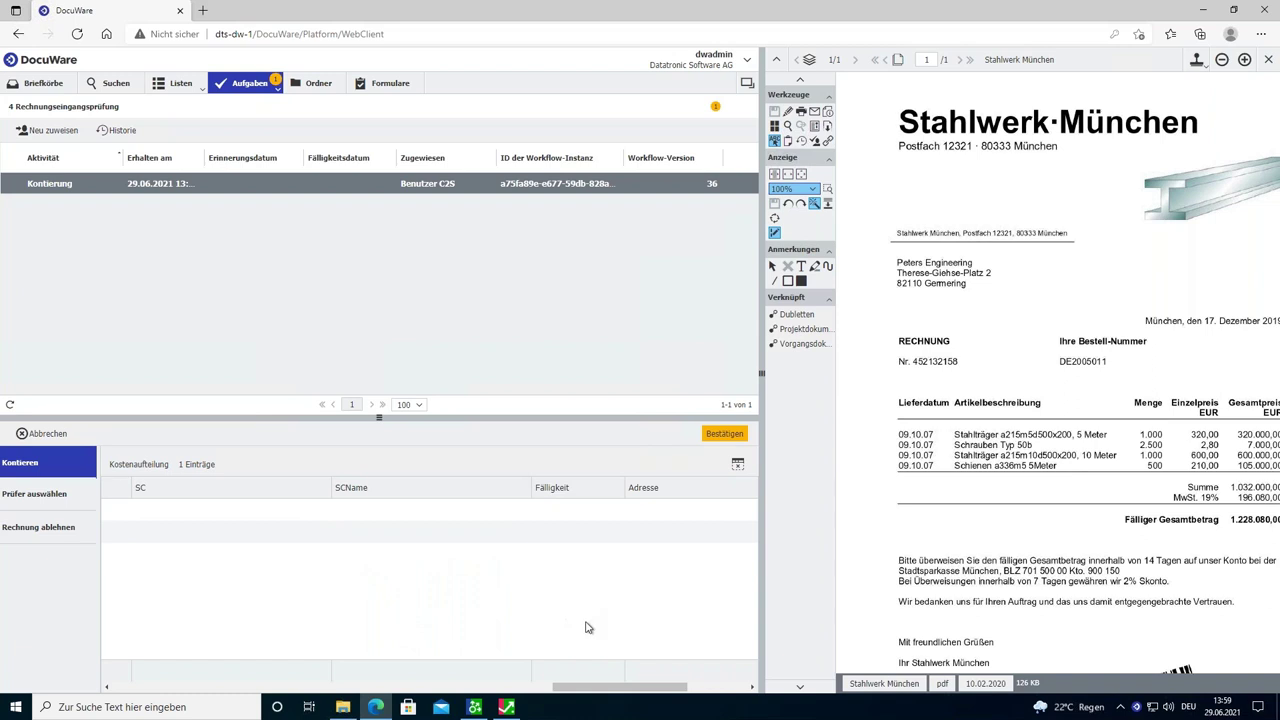
- Examine the addresses offered for the AdresseName of the Kostenaufteilung entry without assigning one
left_click_drag(632, 689, 711, 689)
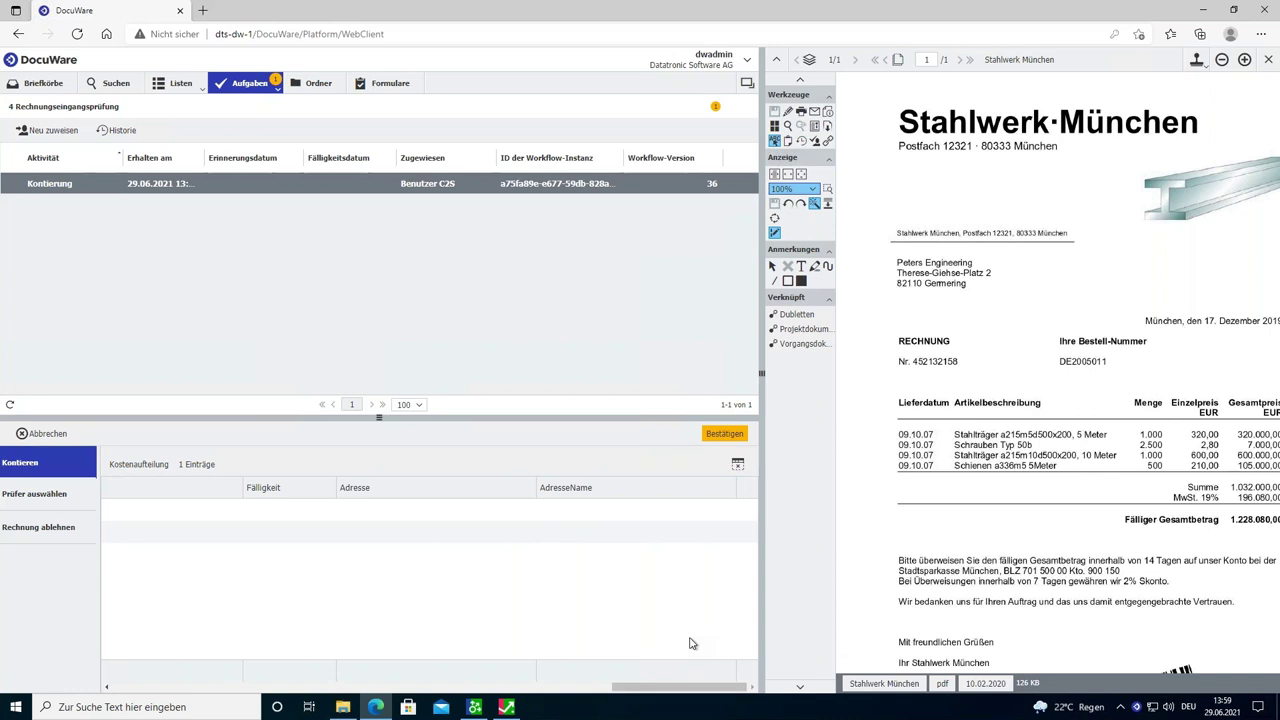
left_click(718, 511)
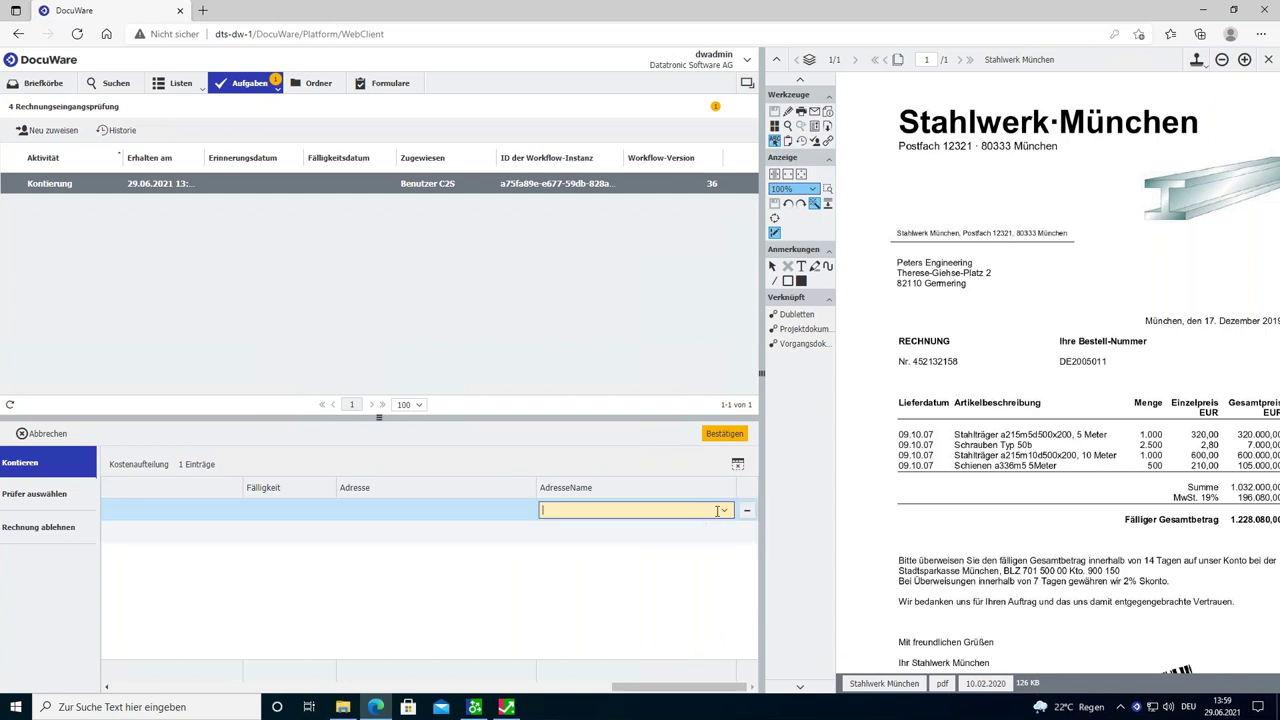
left_click(722, 511)
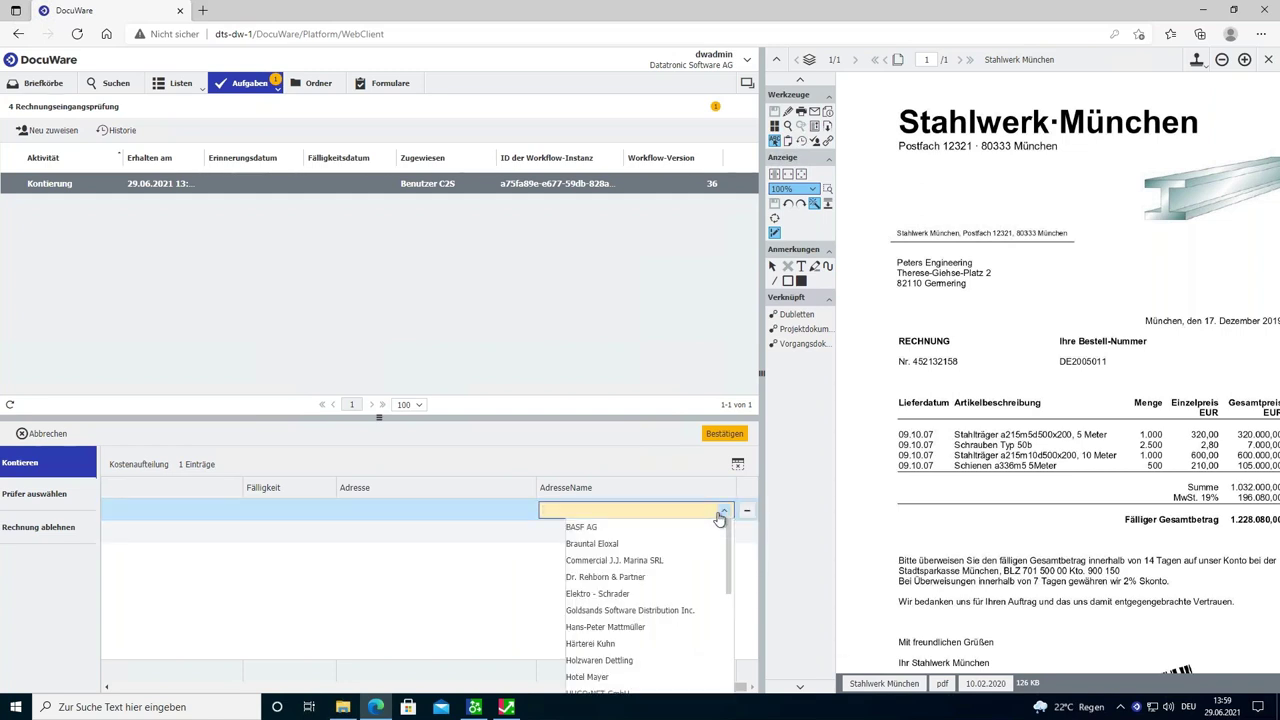
left_click(418, 606)
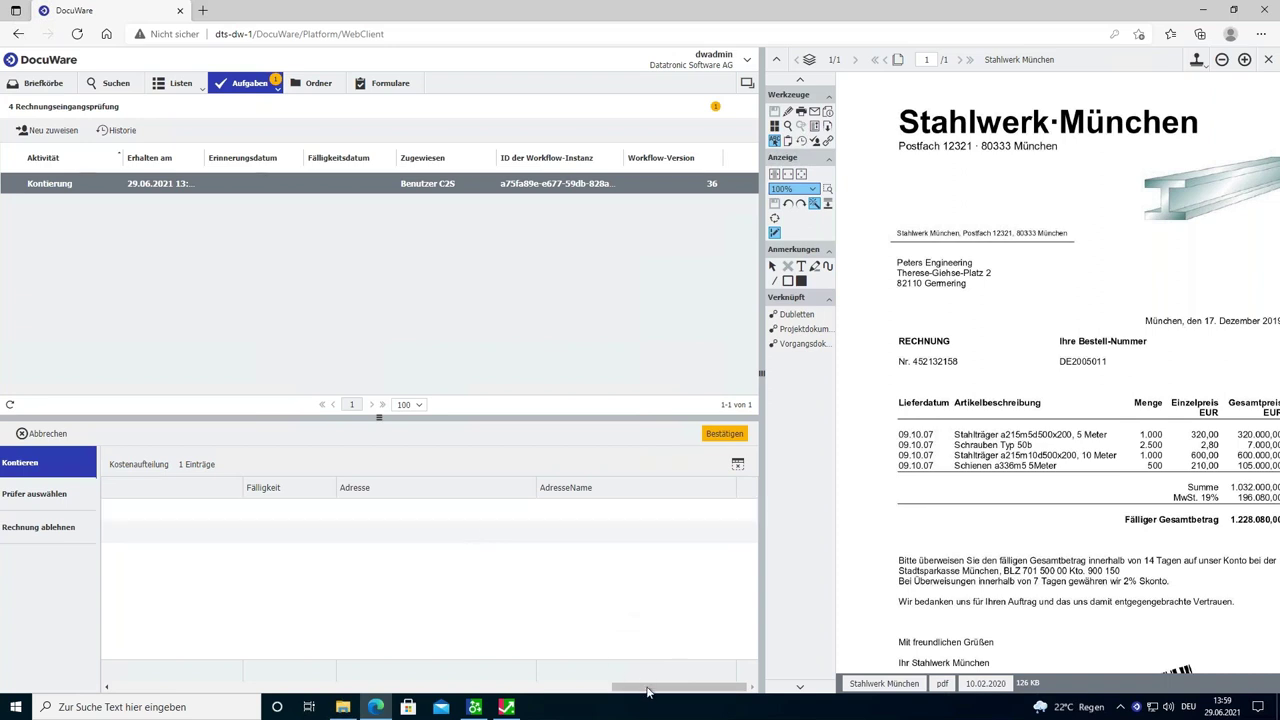
- Confirm the Kontieren decision for the Stahlwerk München invoice to complete the Kontierung task
left_click_drag(646, 686, 627, 684)
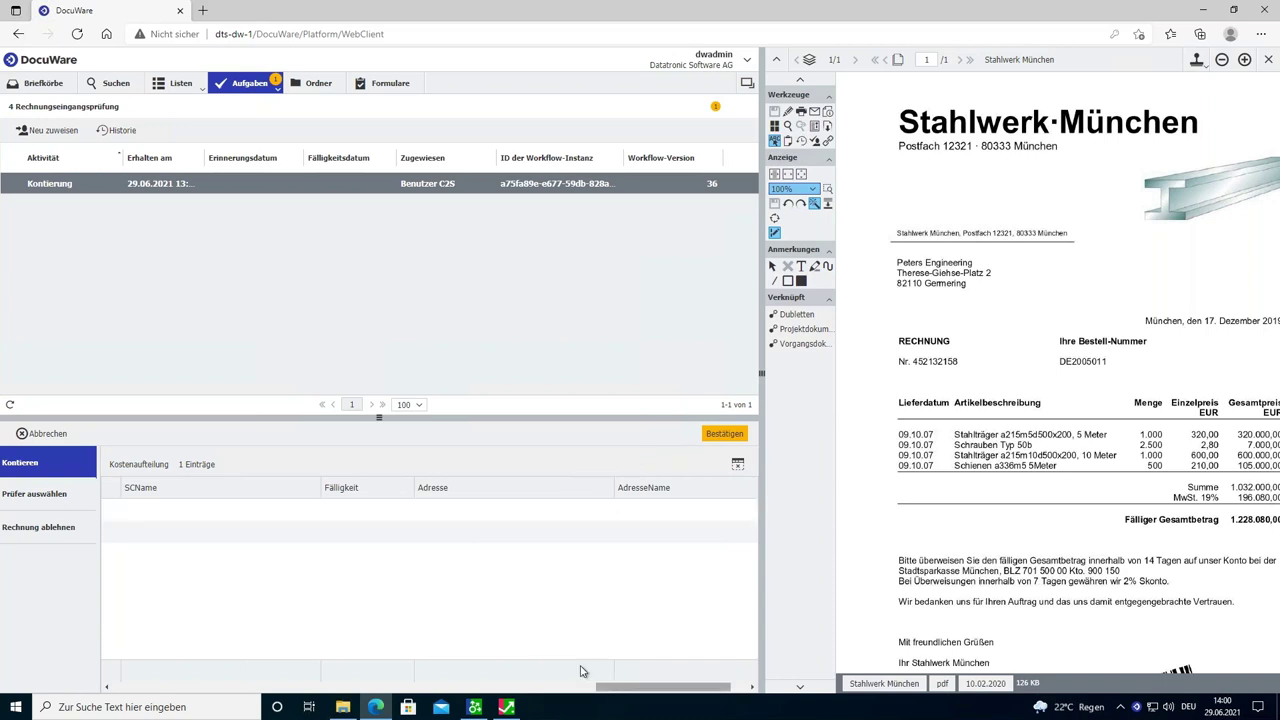
left_click(605, 510)
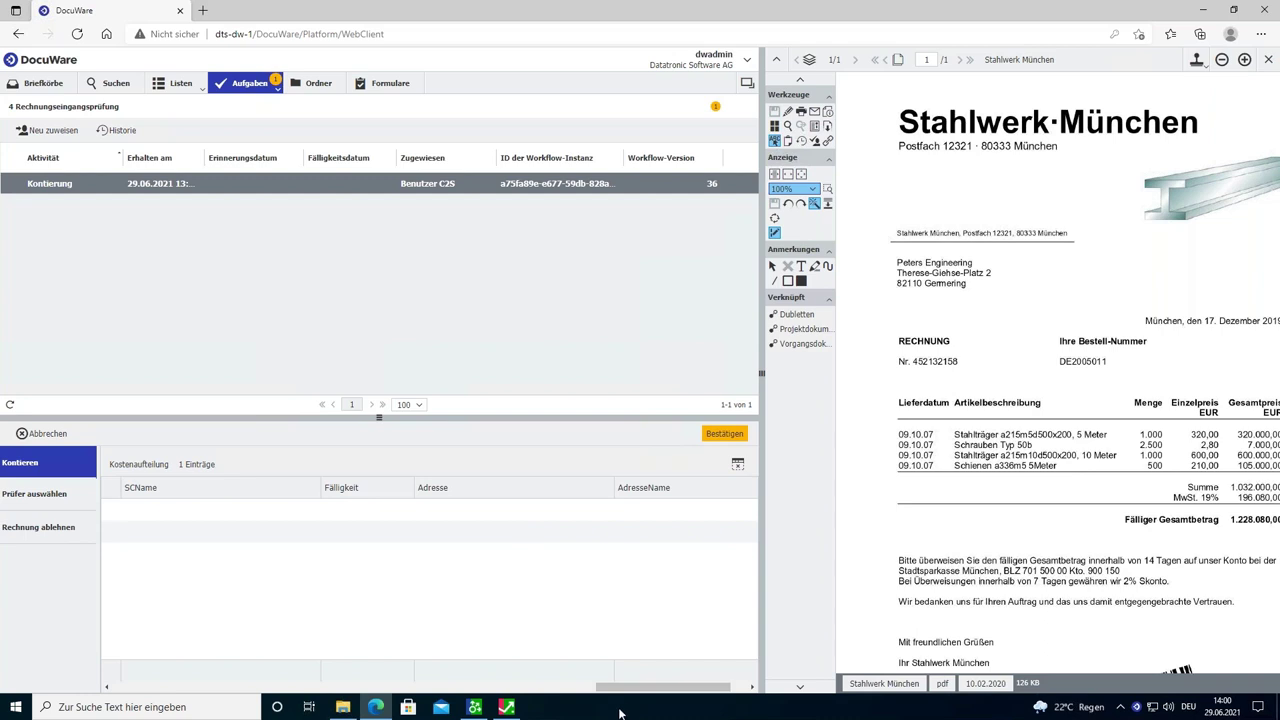
left_click_drag(614, 687, 325, 680)
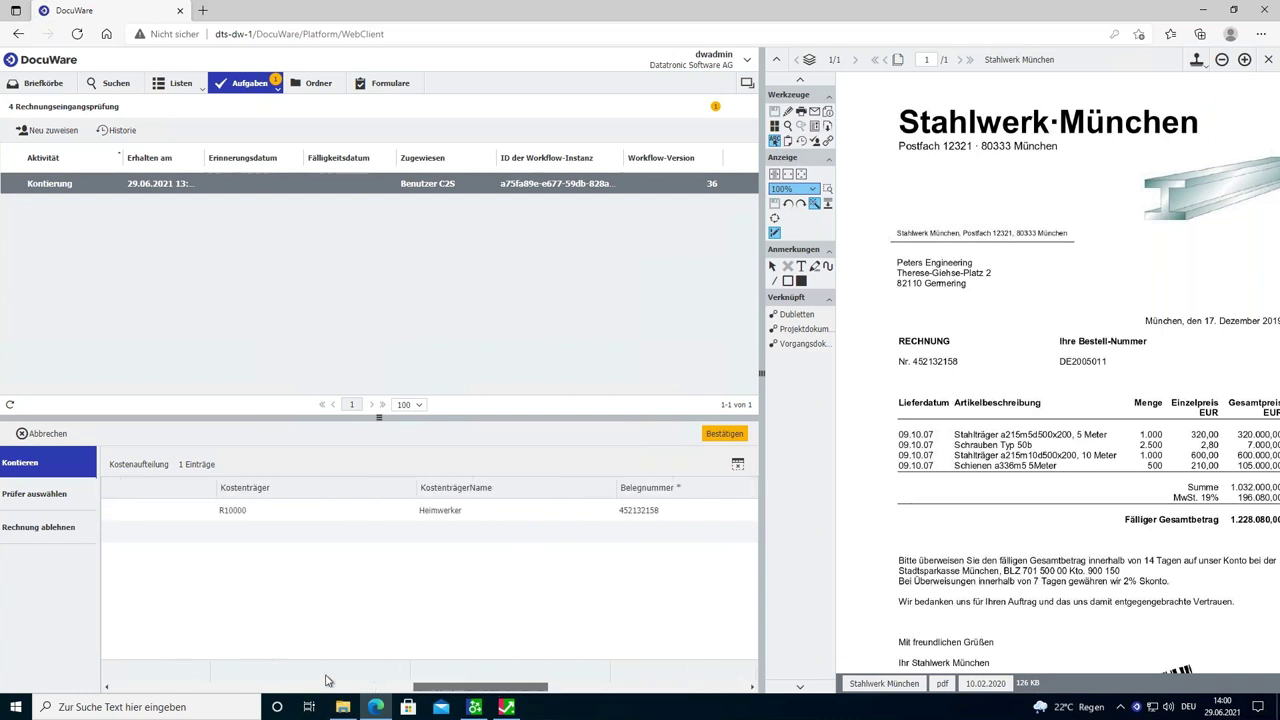
left_click(724, 433)
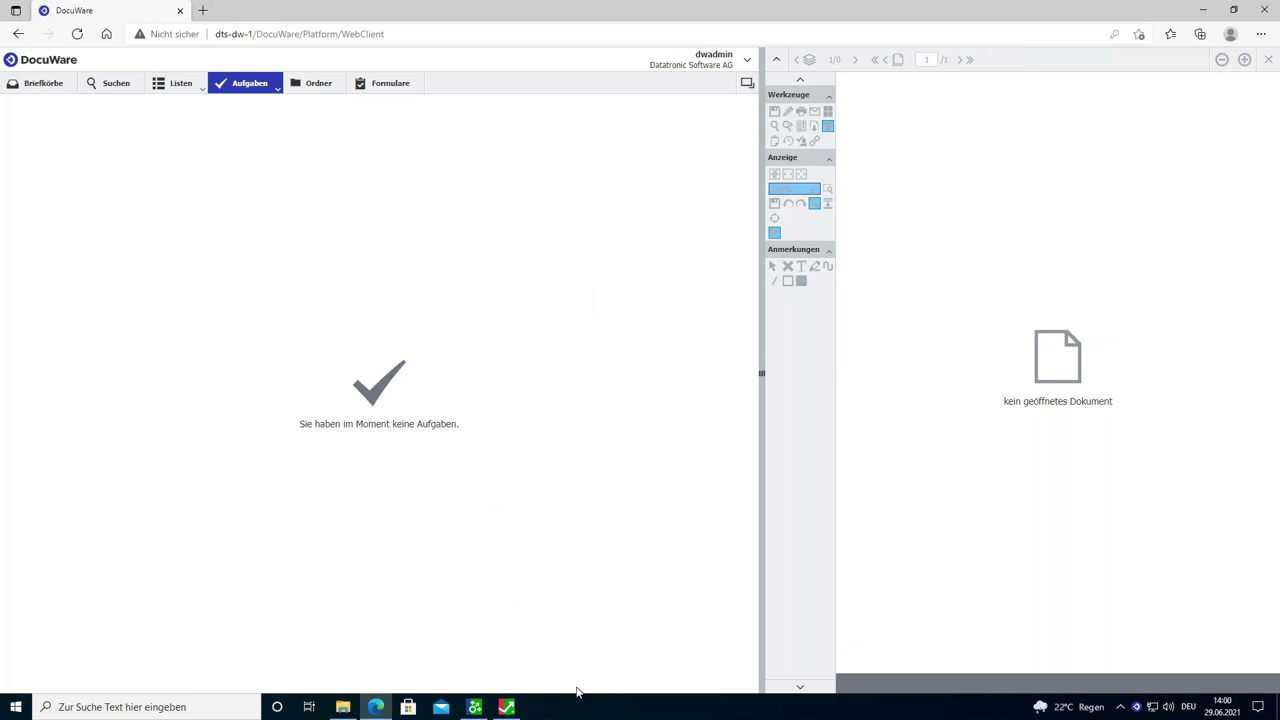
- Switch to Sage 100 Rechnungswesen and open Buchungserfassung in its standard configuration
left_click(507, 708)
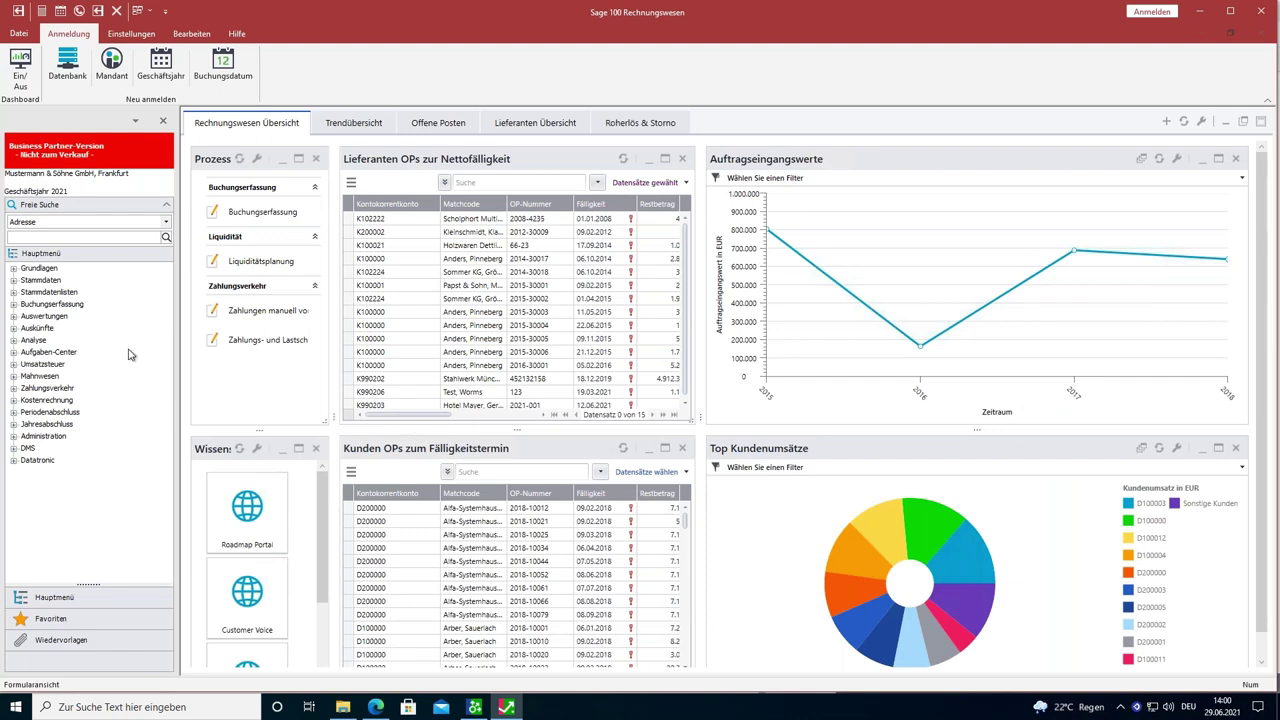
left_click(14, 305)
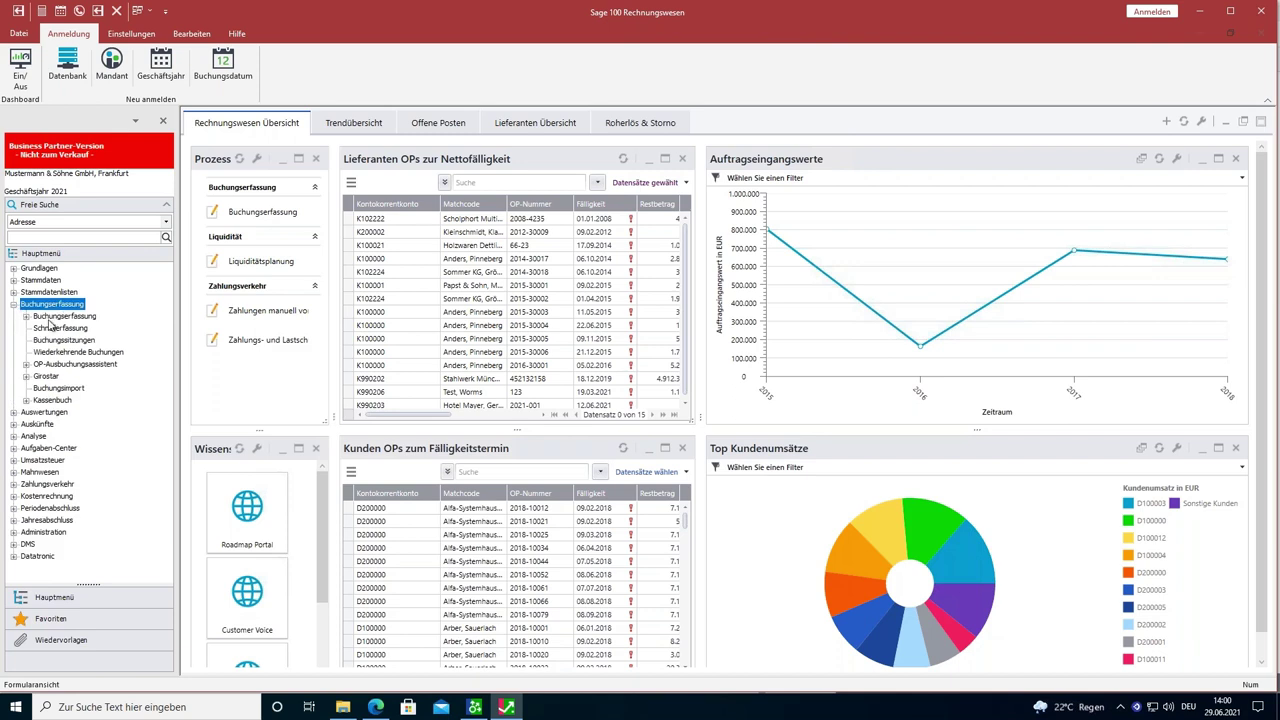
left_click(26, 316)
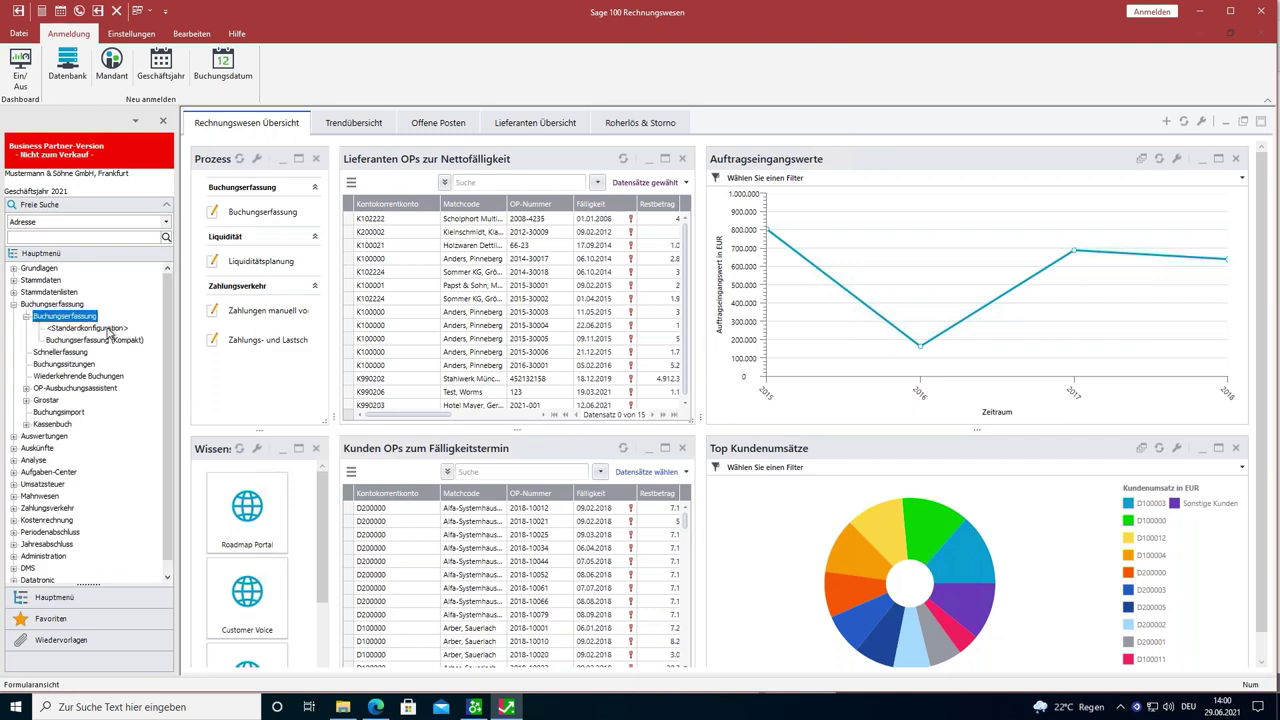
left_click(108, 329)
double_click(108, 329)
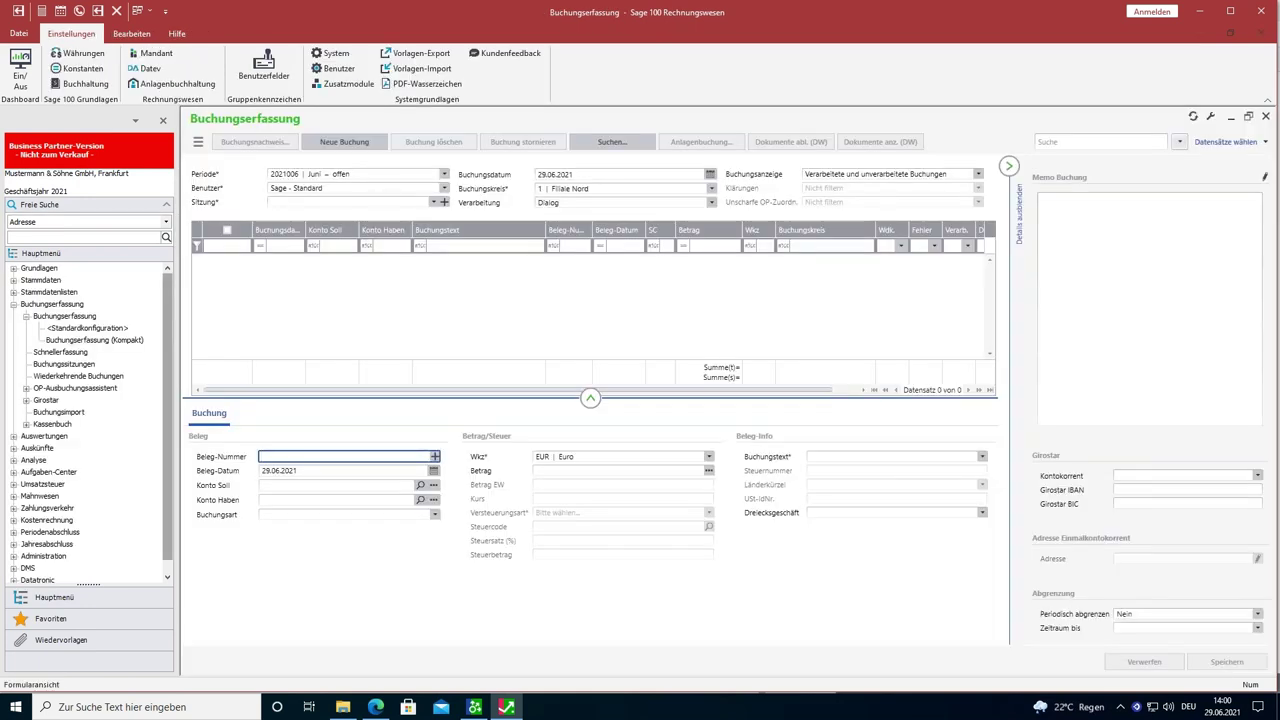
- Close the Buchungserfassung and reopen it in its standard configuration
left_click(93, 340)
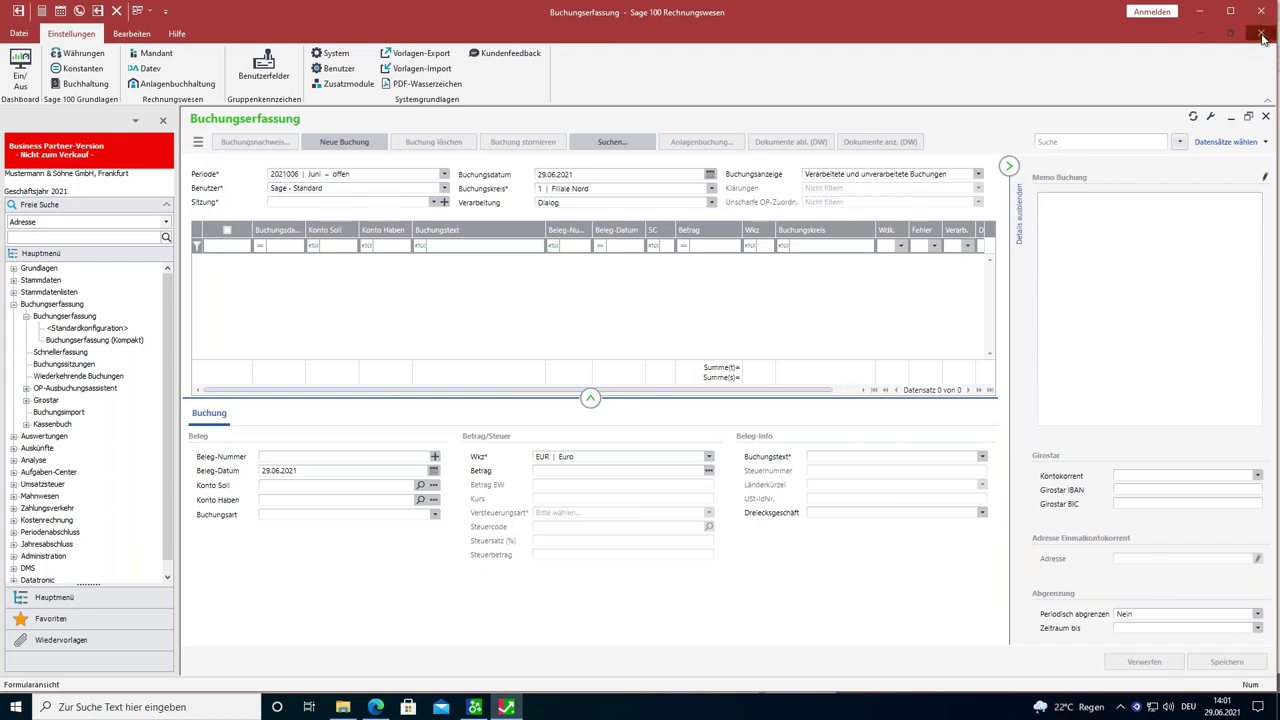
left_click(1265, 116)
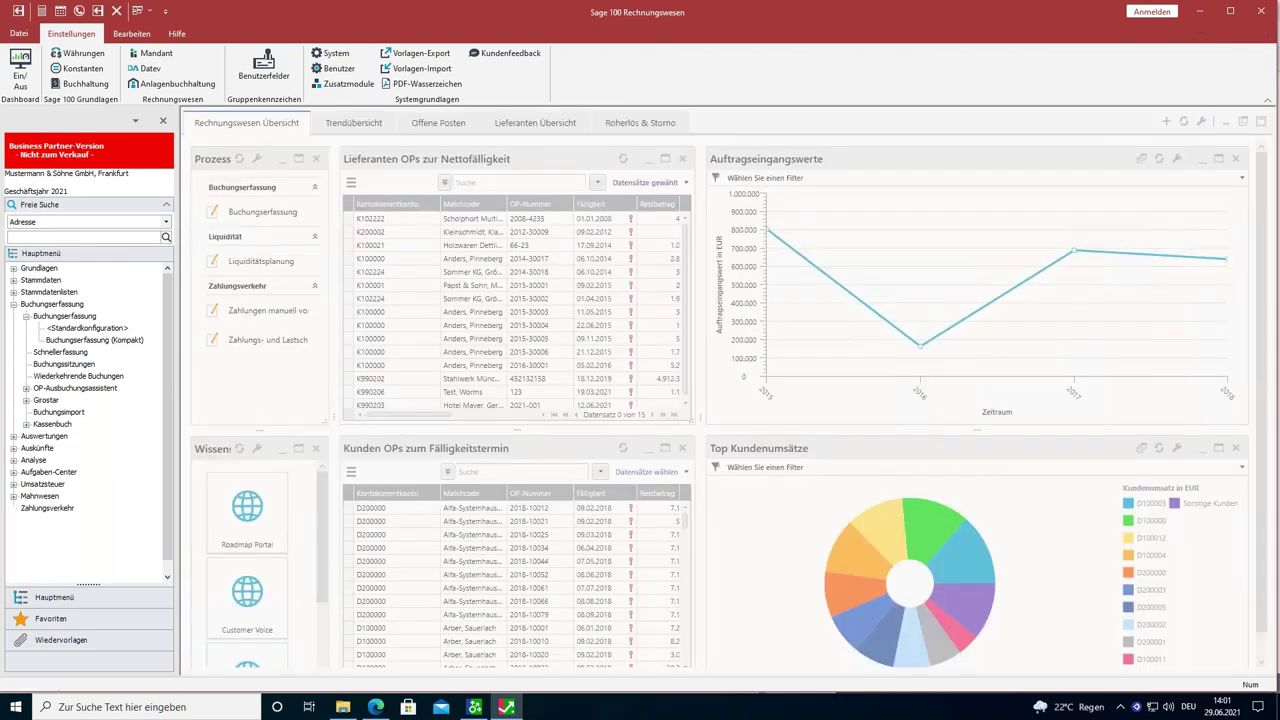
left_click(88, 328)
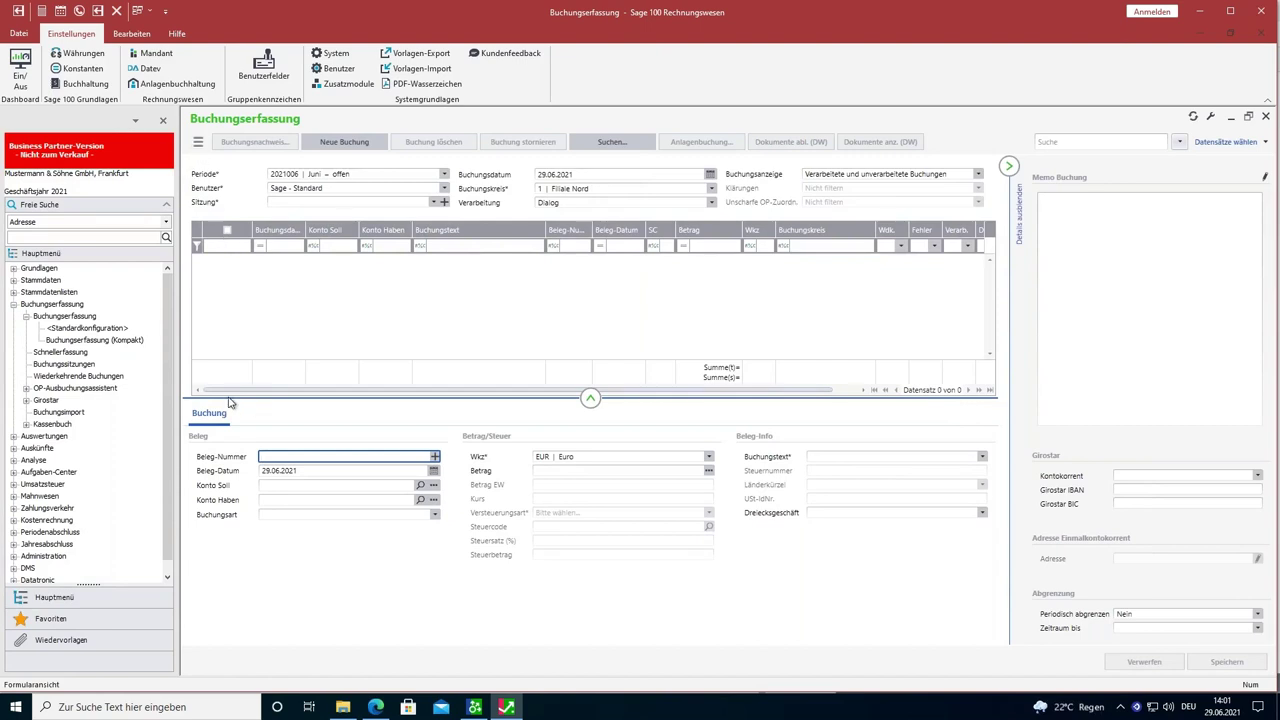
left_click(313, 339)
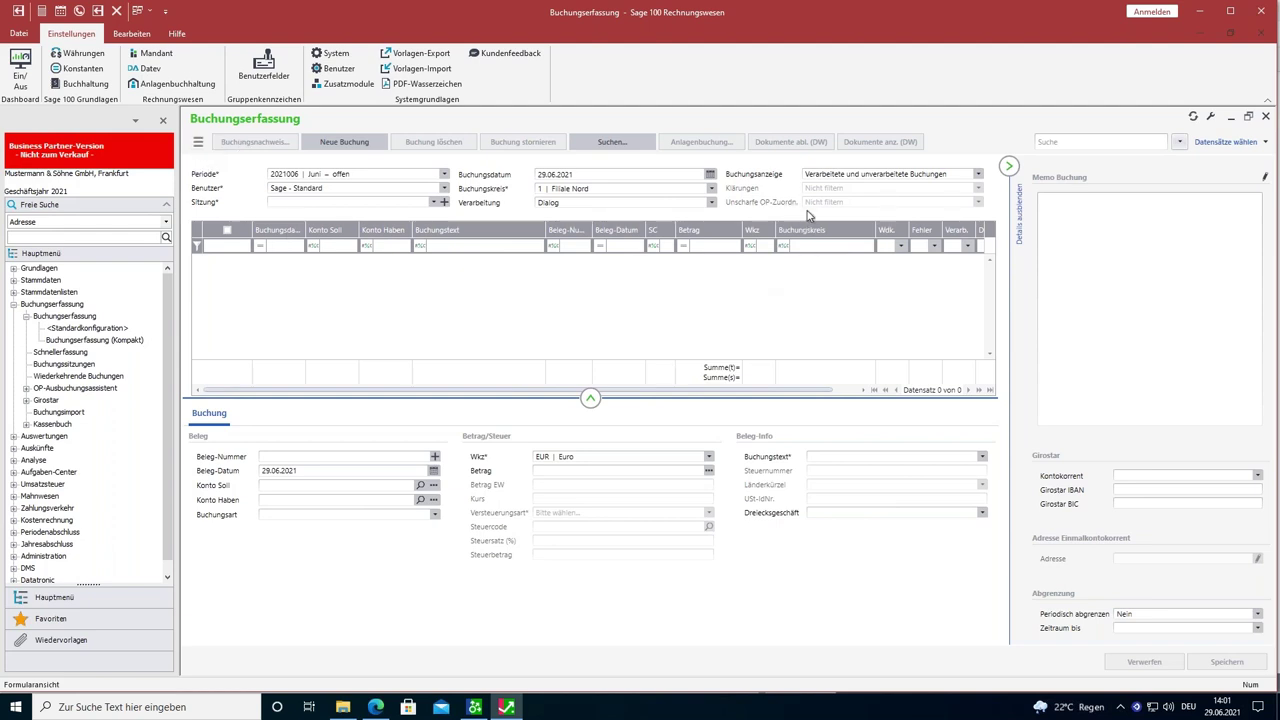
- Exit Sage 100 Rechnungswesen and confirm ending the application
left_click(1262, 14)
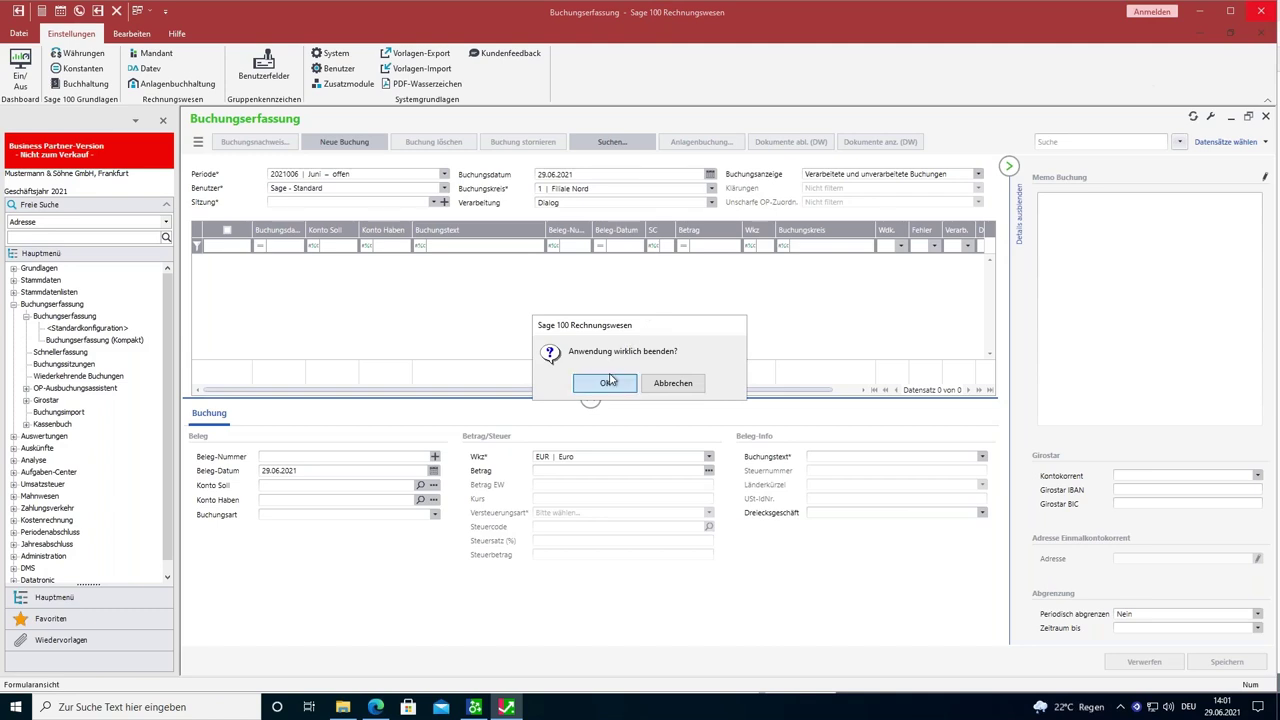
left_click(609, 382)
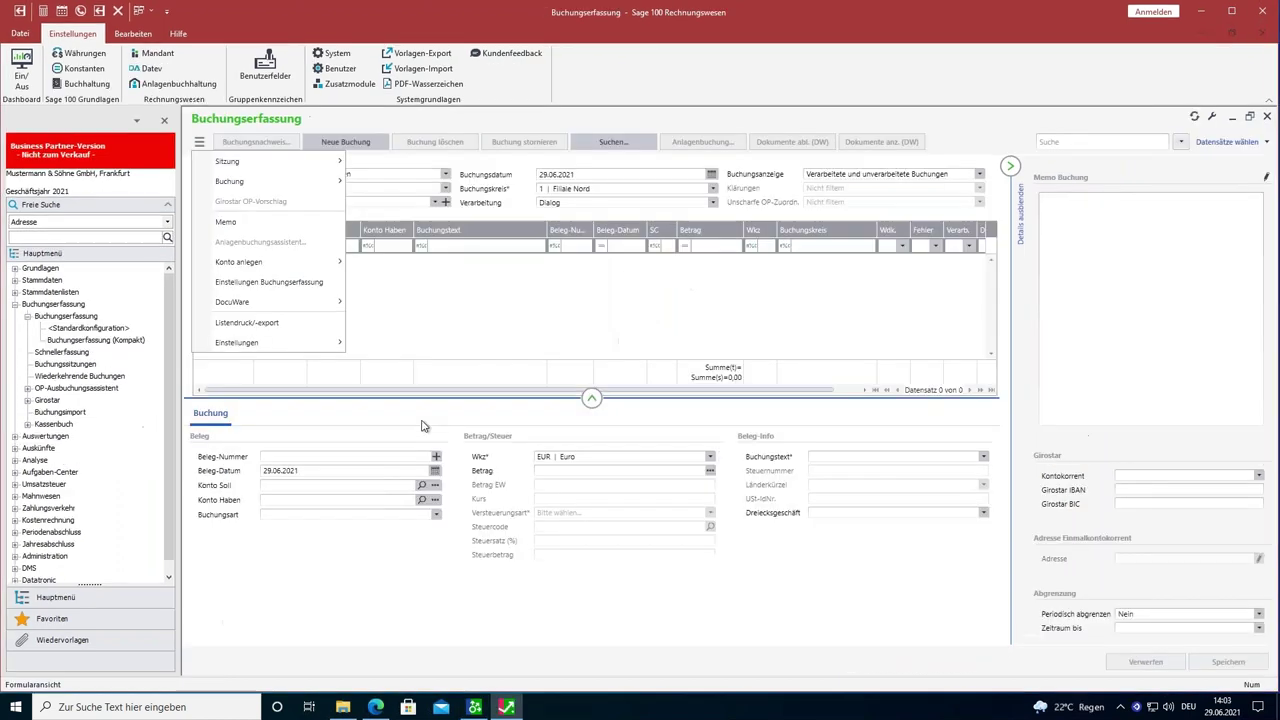
- Start the DocuWare Rechnungsexport from the Buchungserfassung
left_click(512, 313)
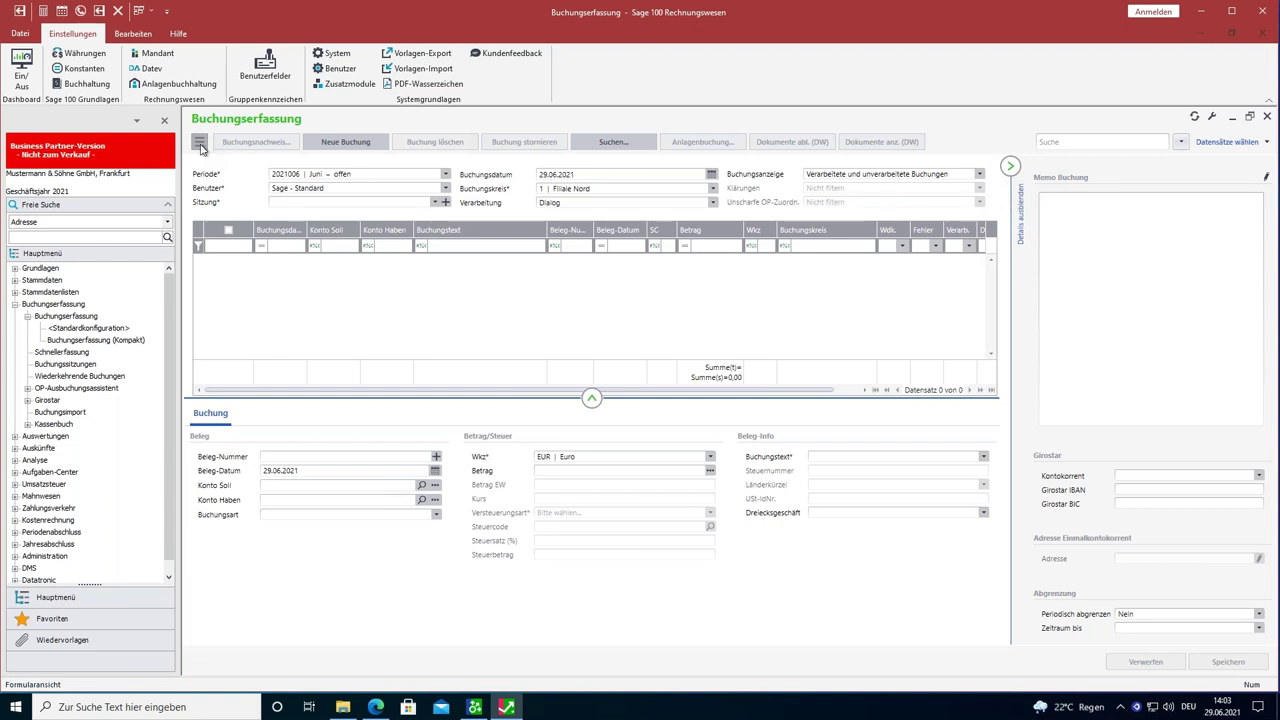
left_click(200, 144)
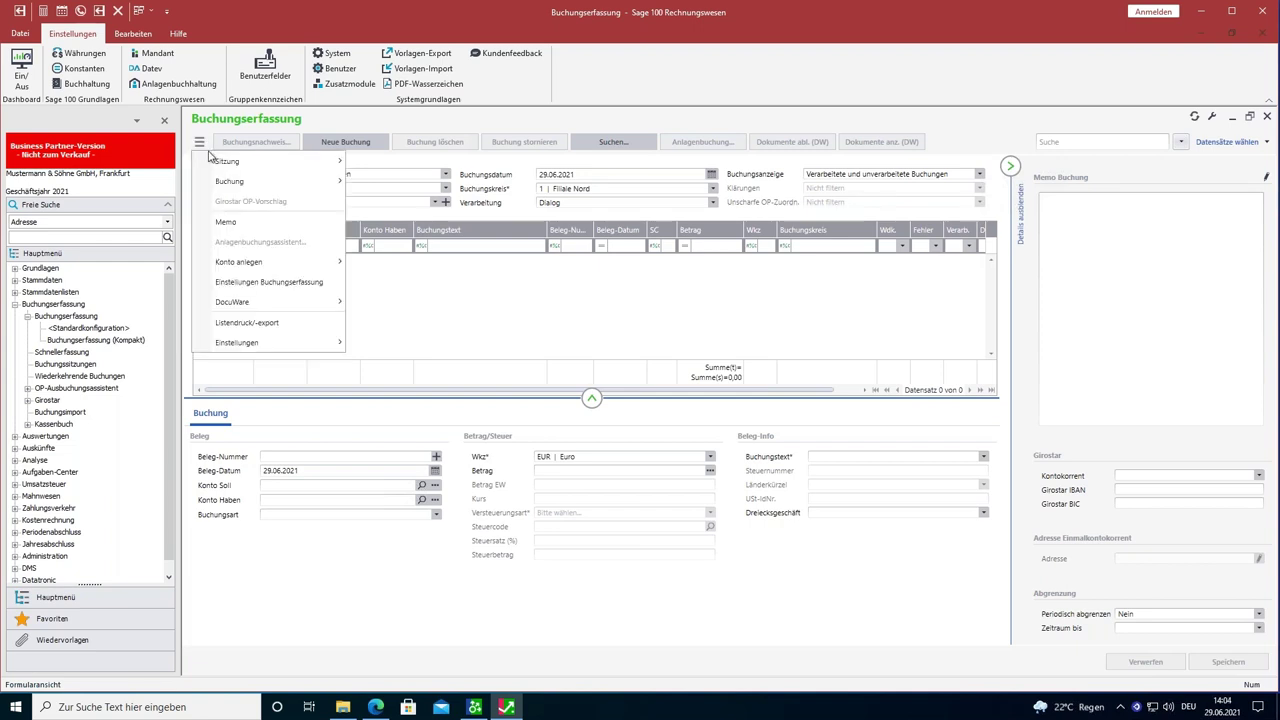
mouse_move(221, 304)
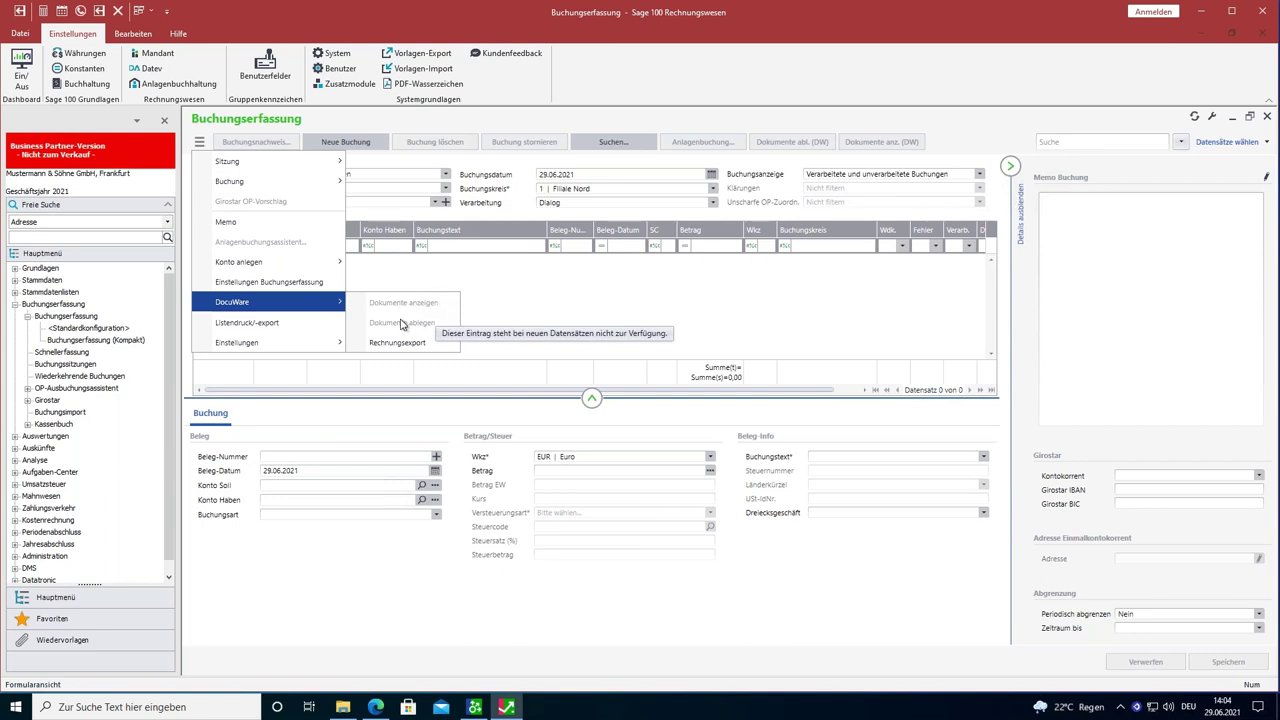
left_click(425, 345)
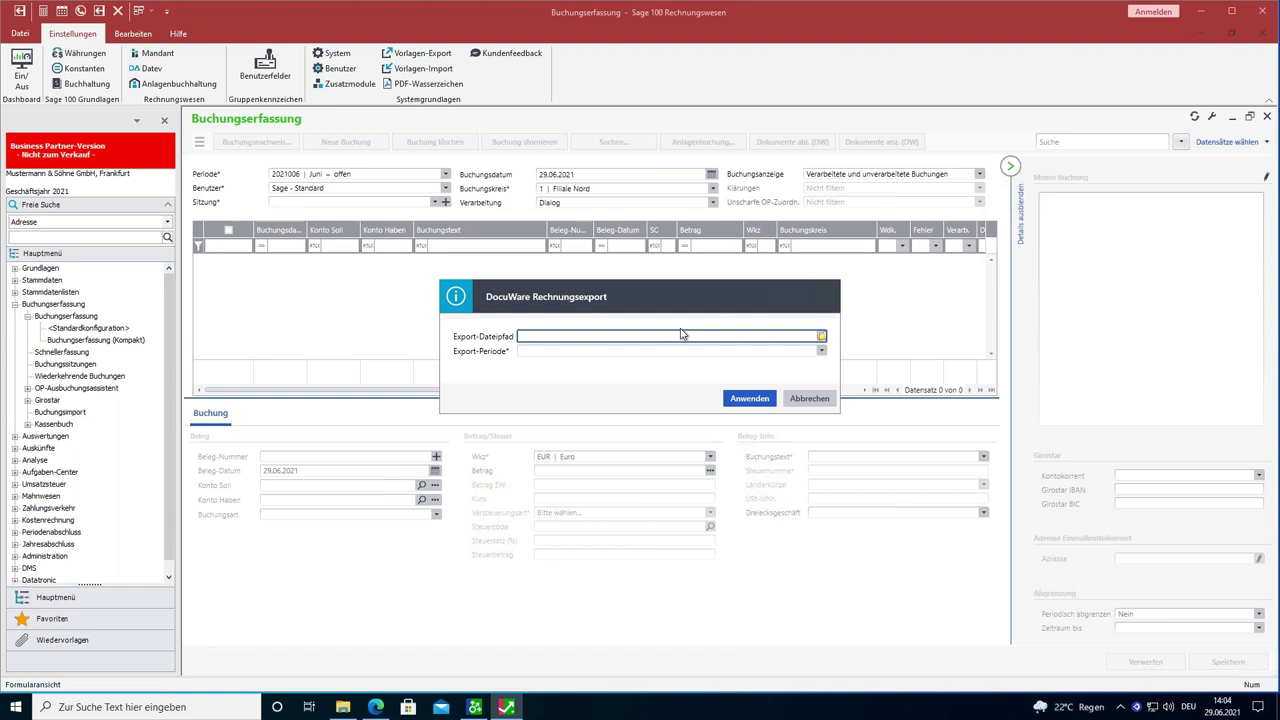
left_click(821, 336)
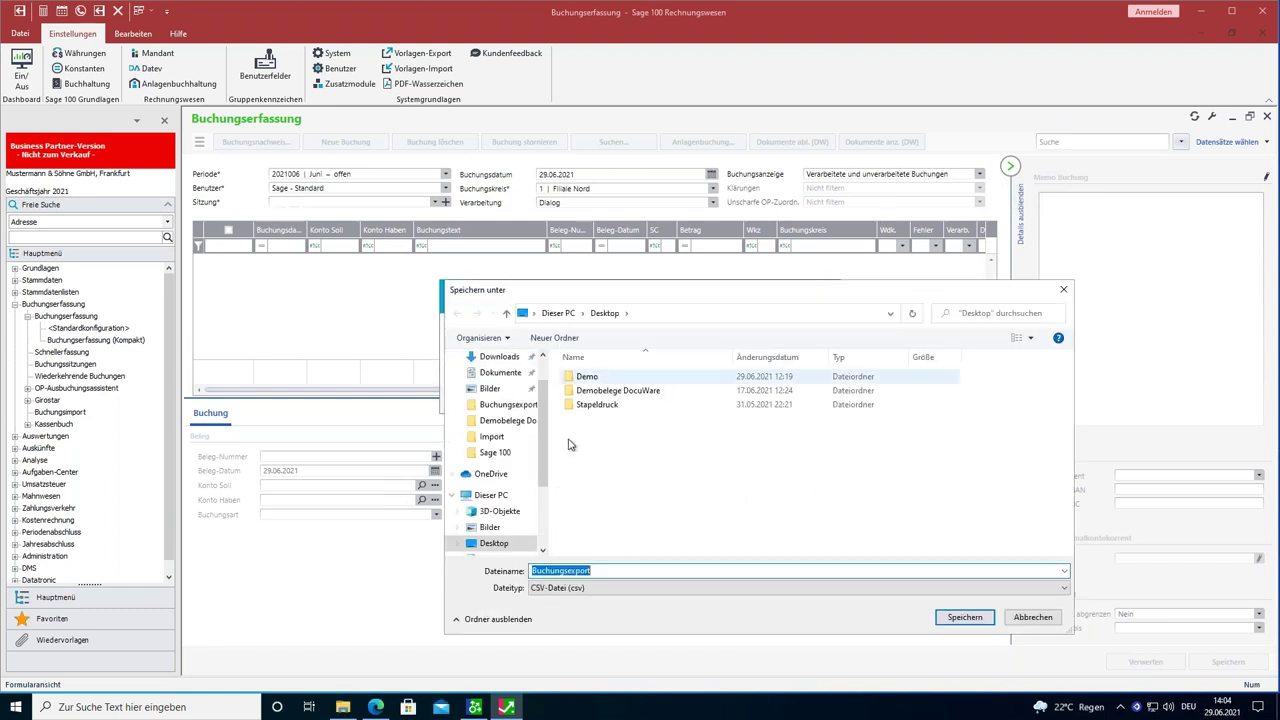
left_click(490, 545)
scroll(491, 530, "down", 3)
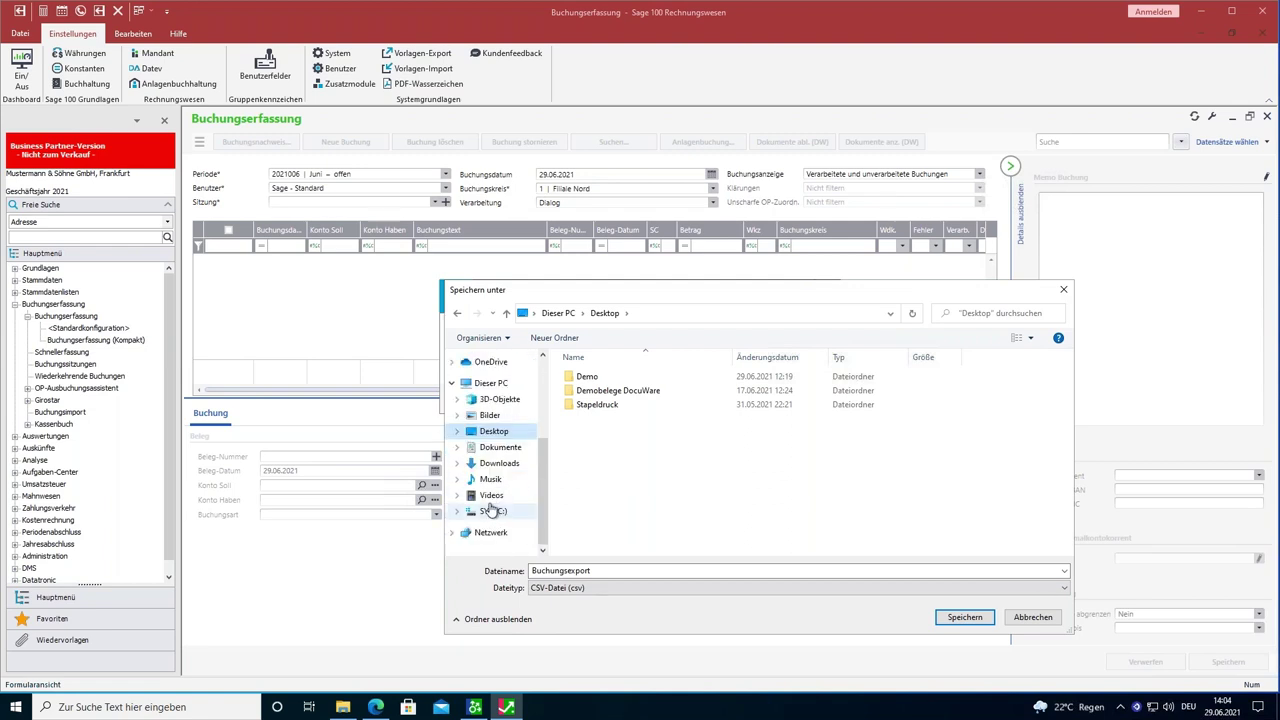
left_click(491, 511)
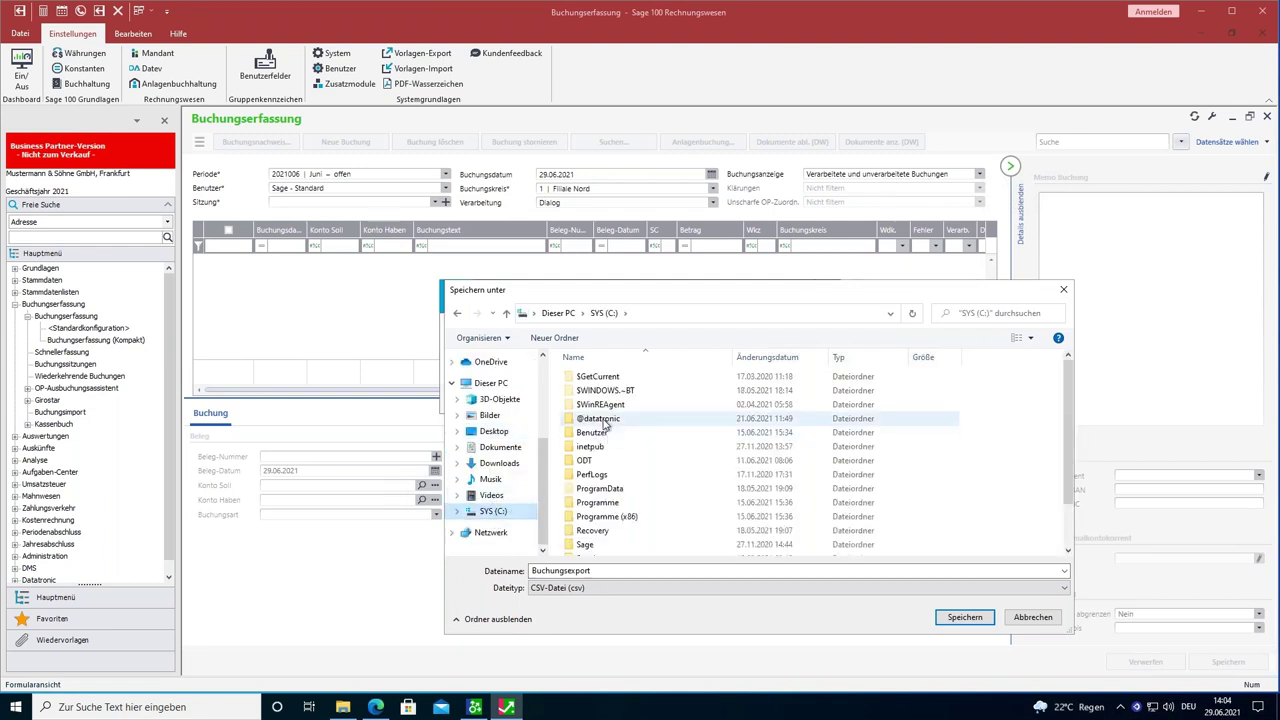
double_click(604, 424)
double_click(600, 377)
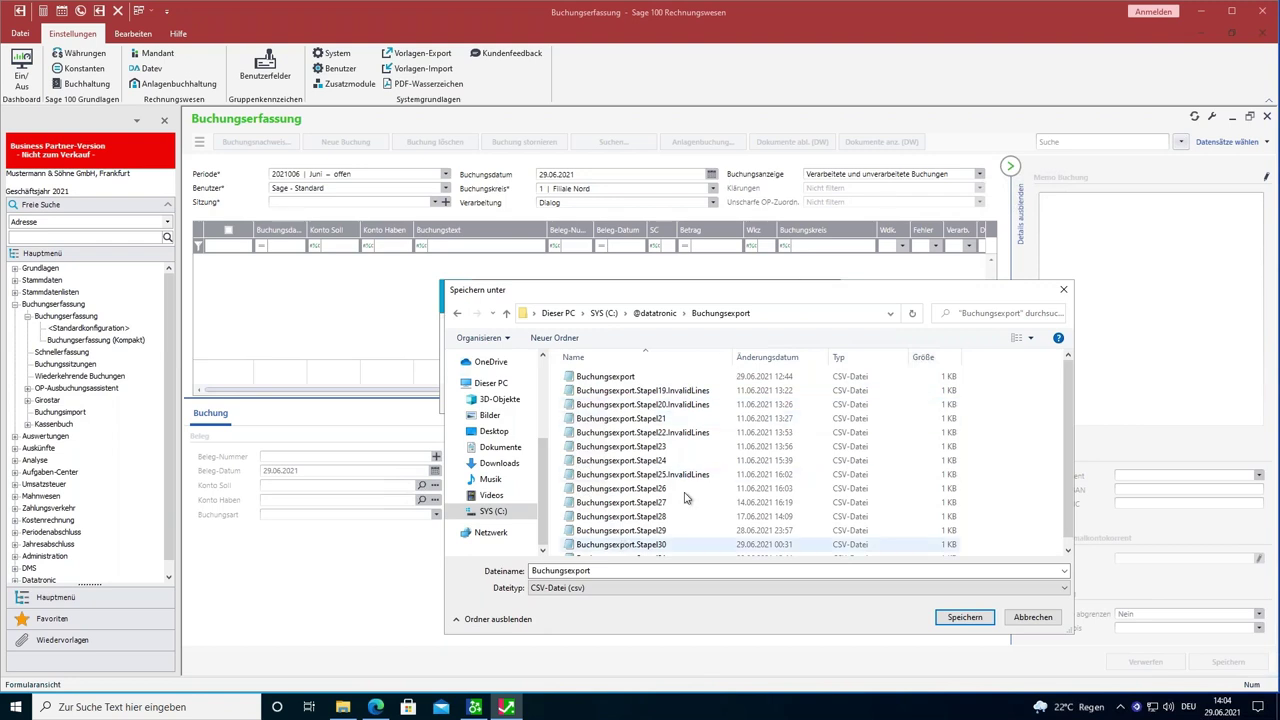
left_click(966, 618)
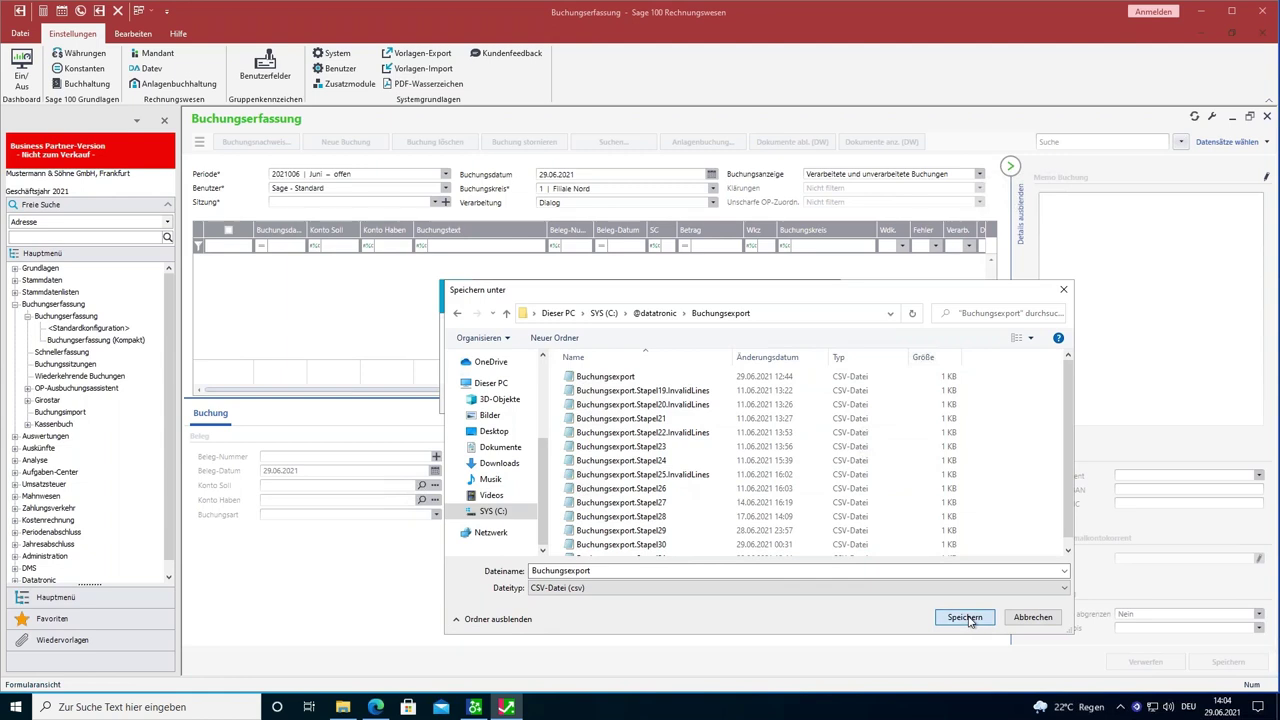
left_click(690, 405)
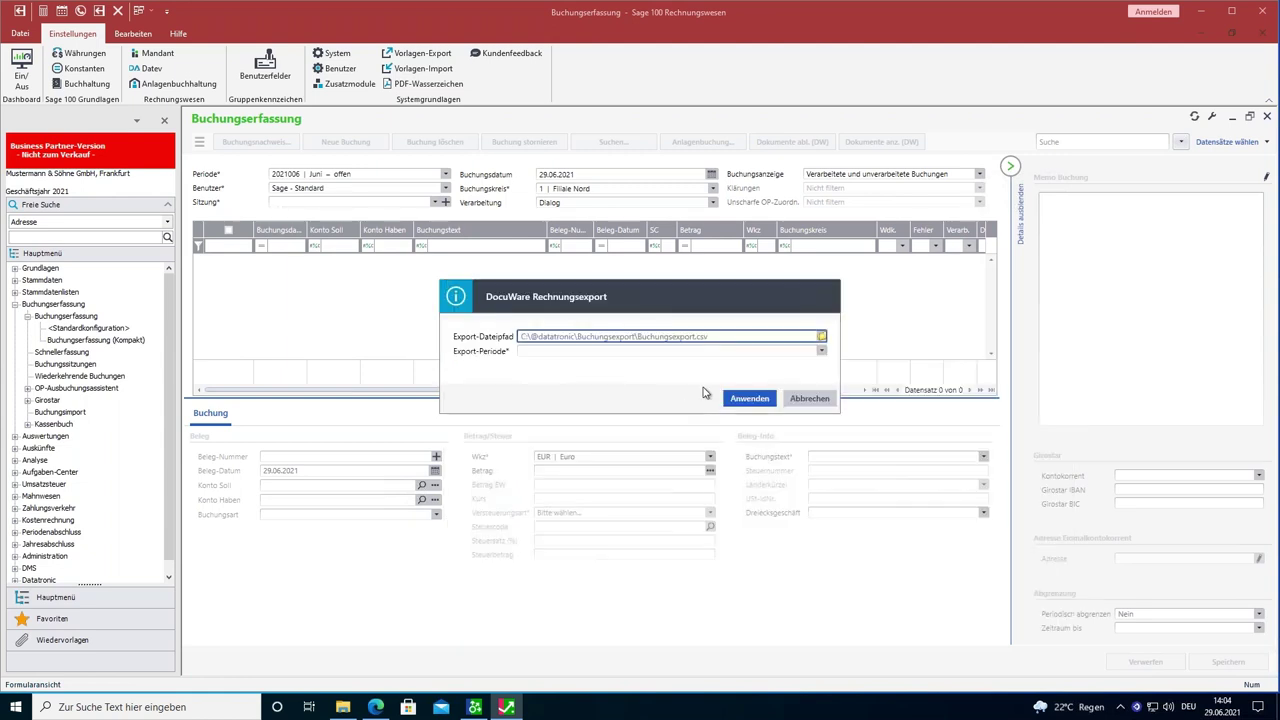
- Set the Export-Periode to 2021006 and run the DocuWare Rechnungsexport
left_click(776, 350)
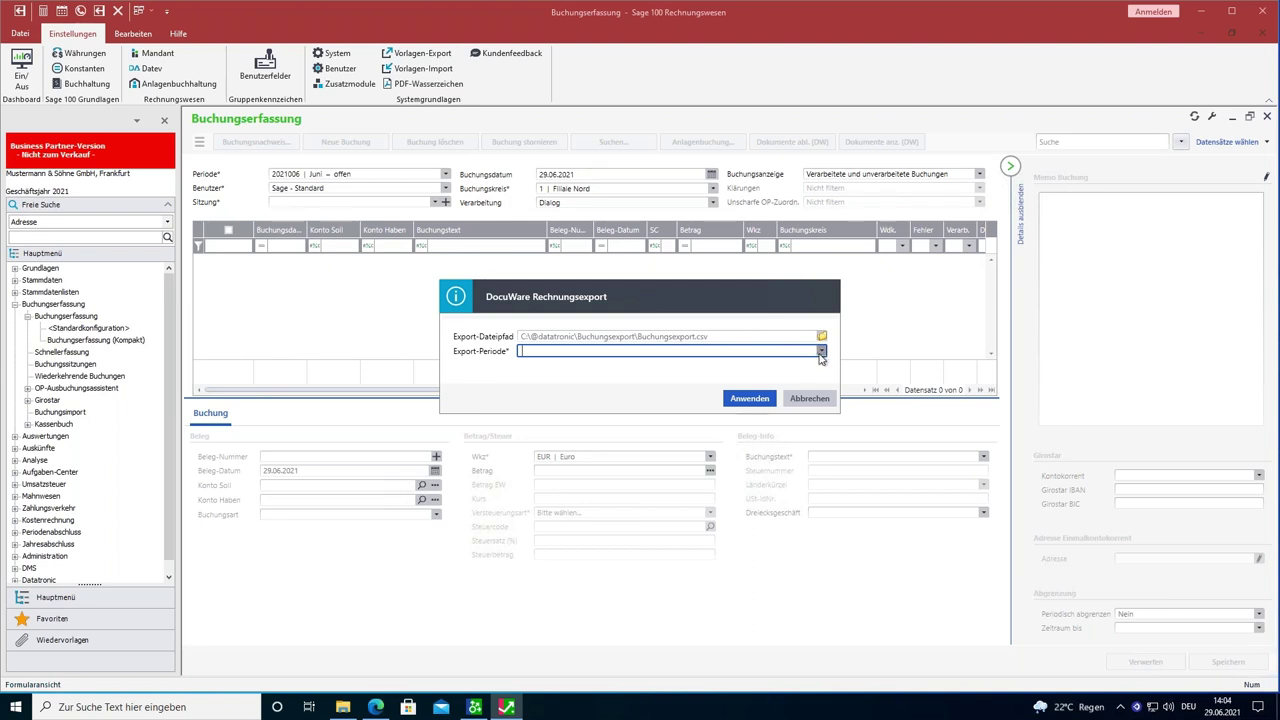
left_click(821, 352)
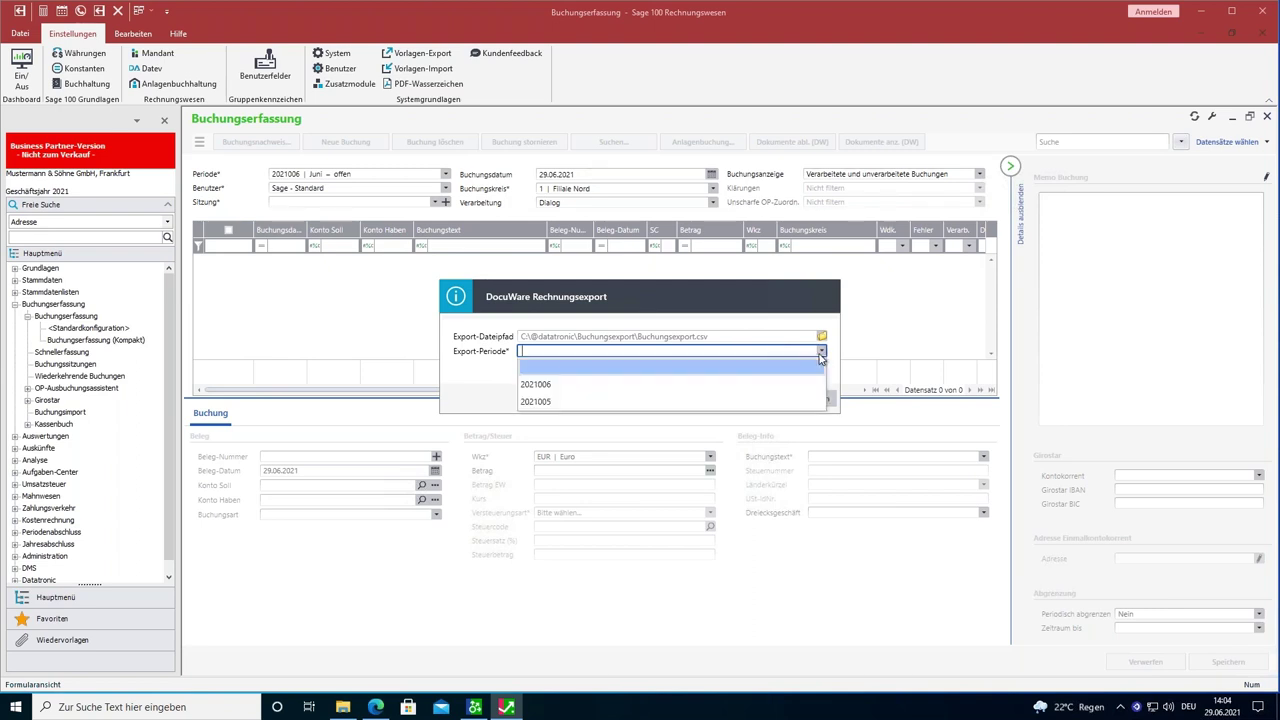
left_click(555, 386)
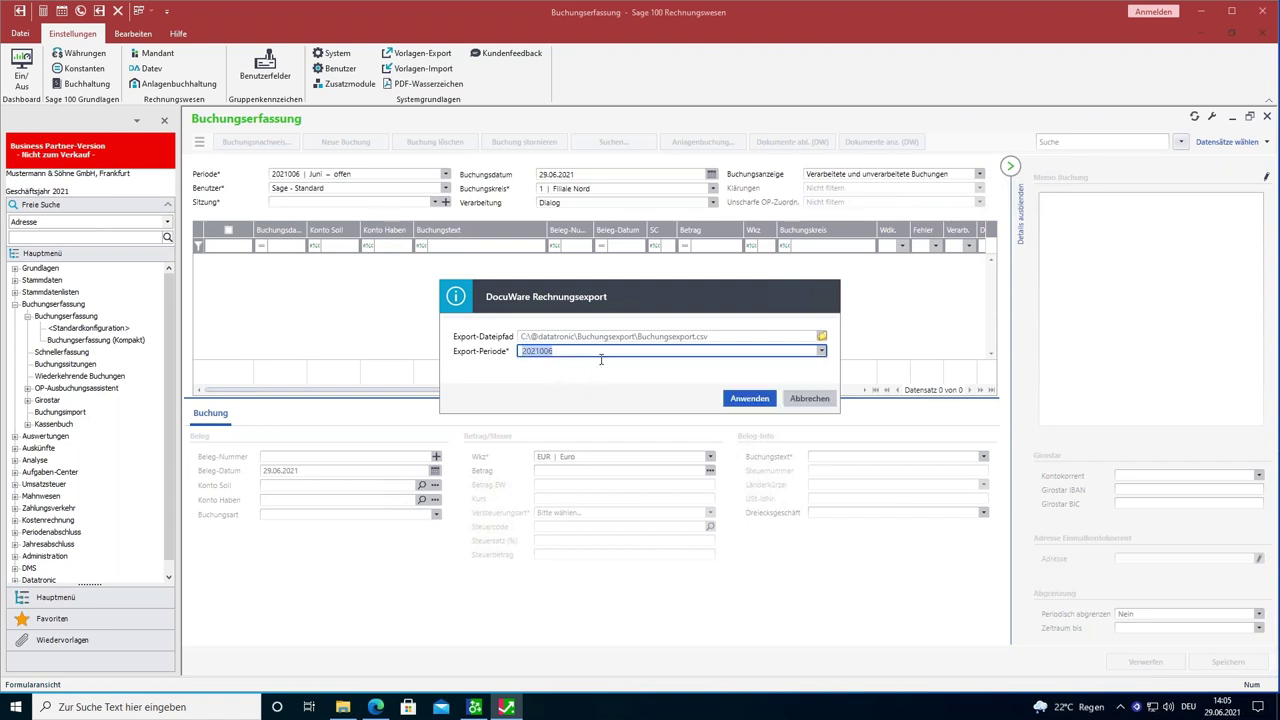
left_click(744, 405)
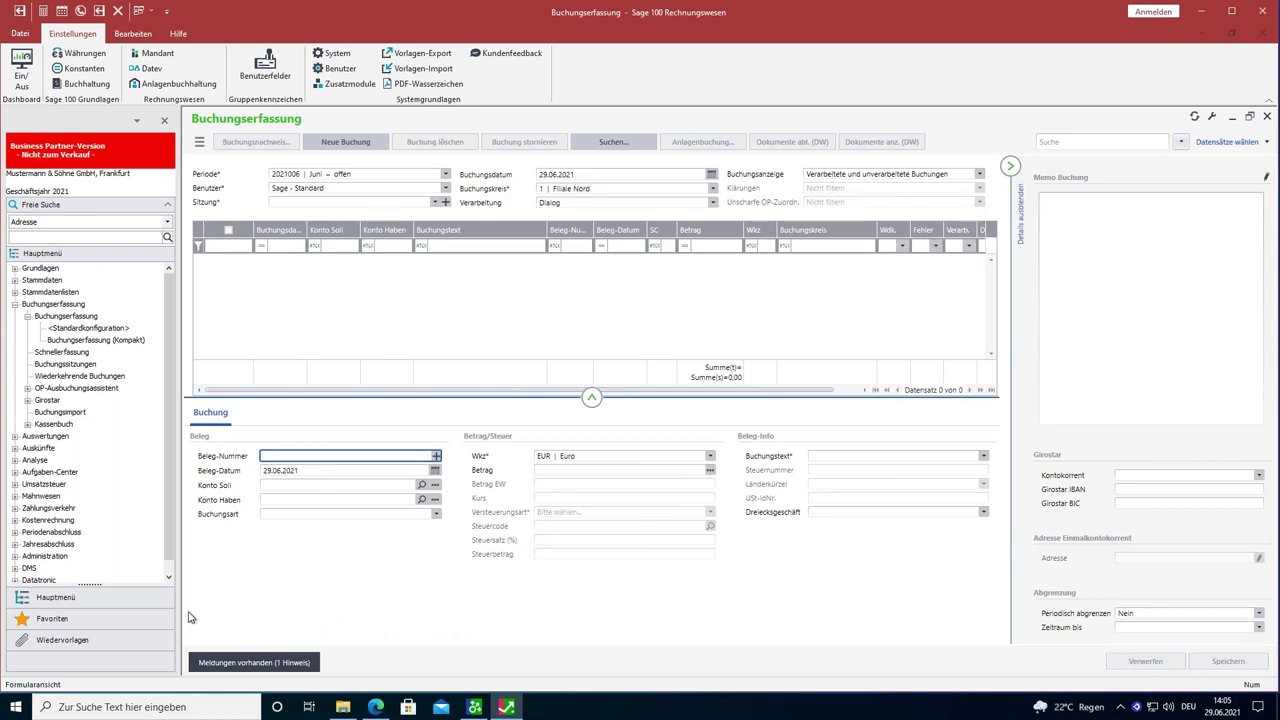
- Start a new import in the Buchungsimport using the exported Buchungsexport.csv file and the Docuware import definition
double_click(58, 412)
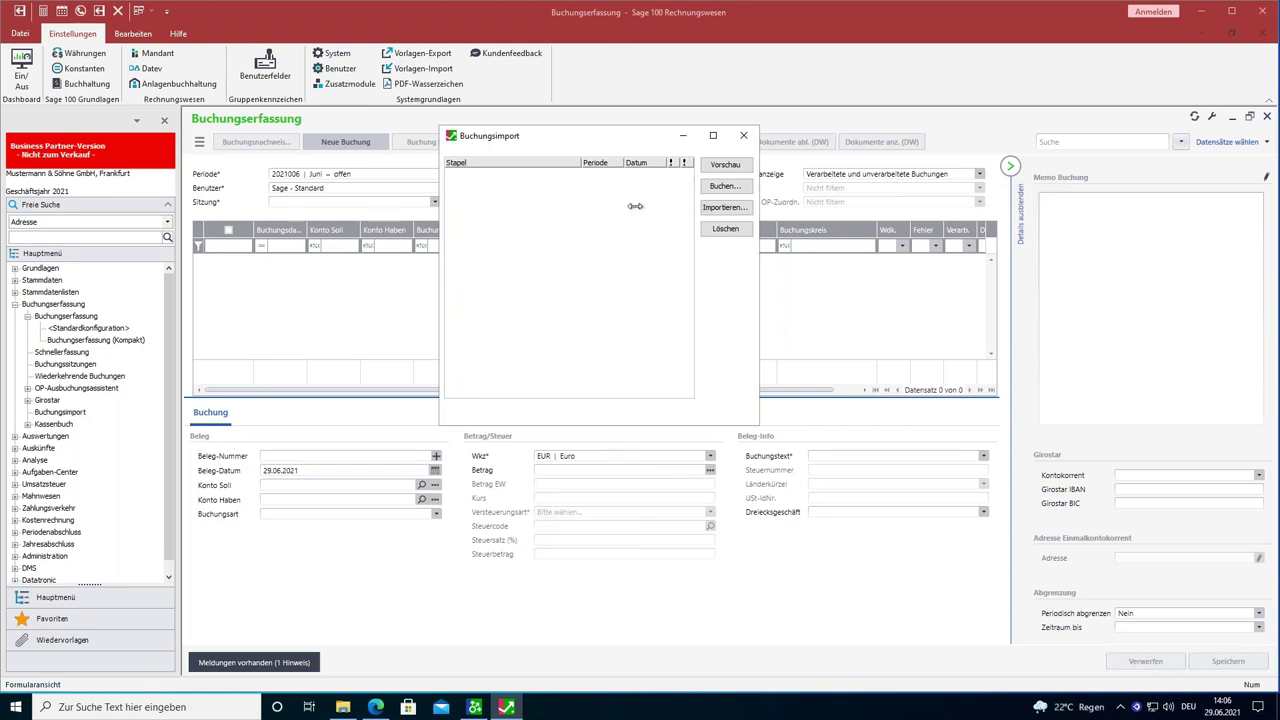
left_click(727, 212)
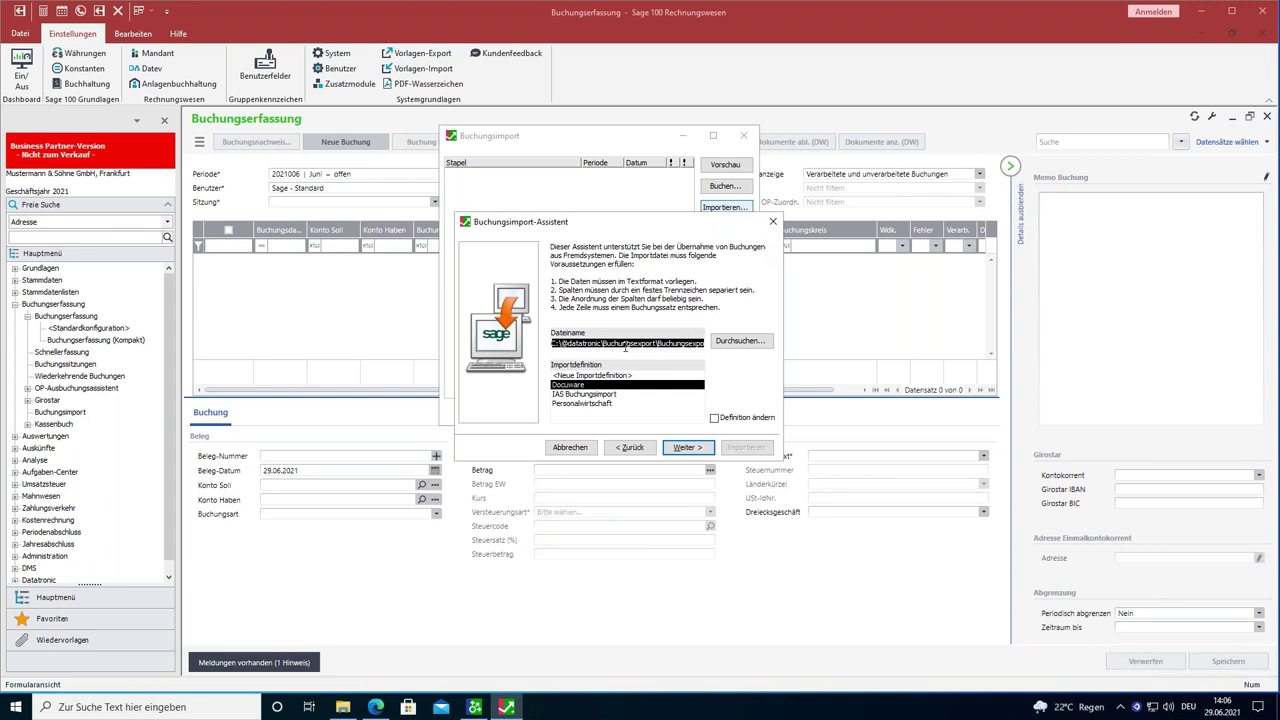
left_click_drag(606, 349, 750, 344)
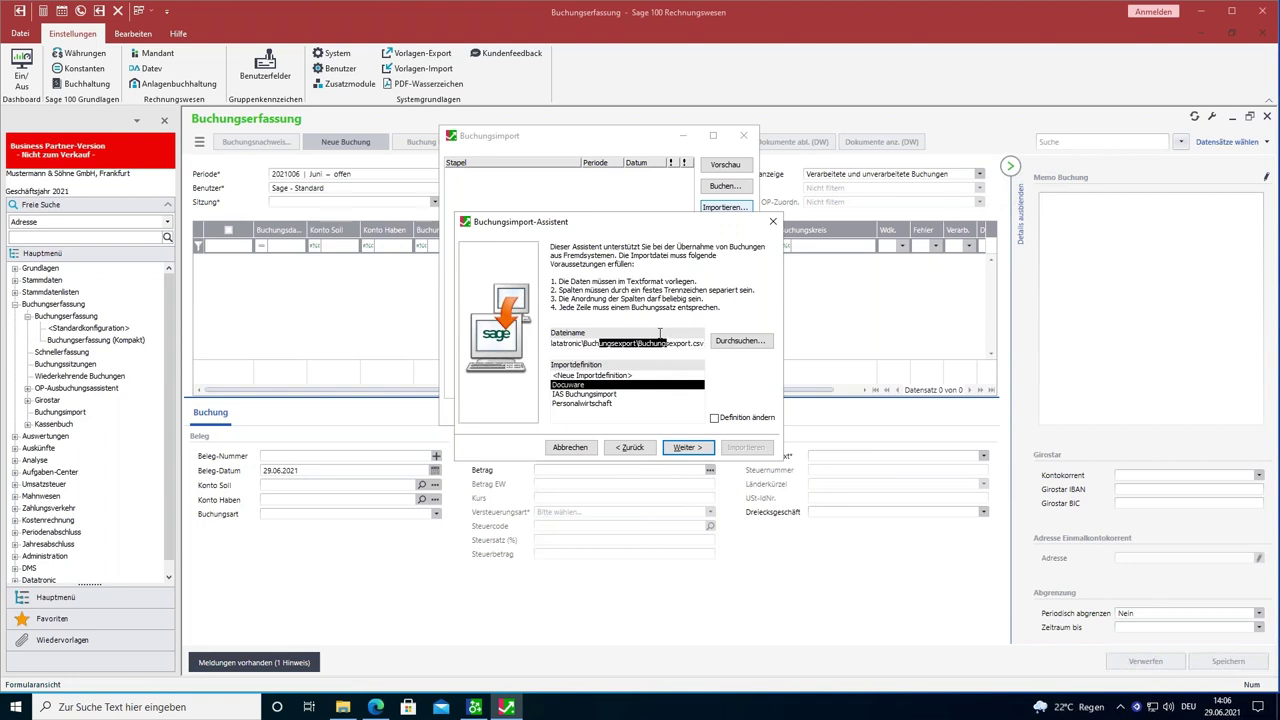
left_click(584, 386)
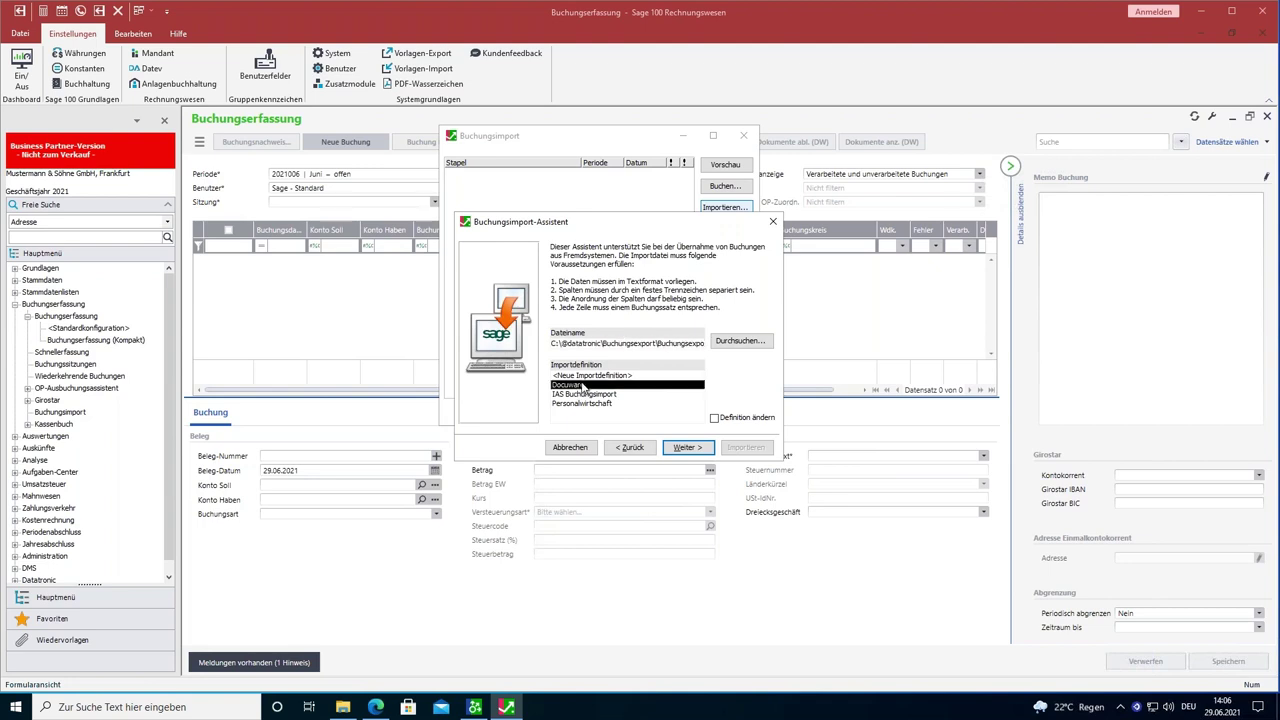
left_click(687, 448)
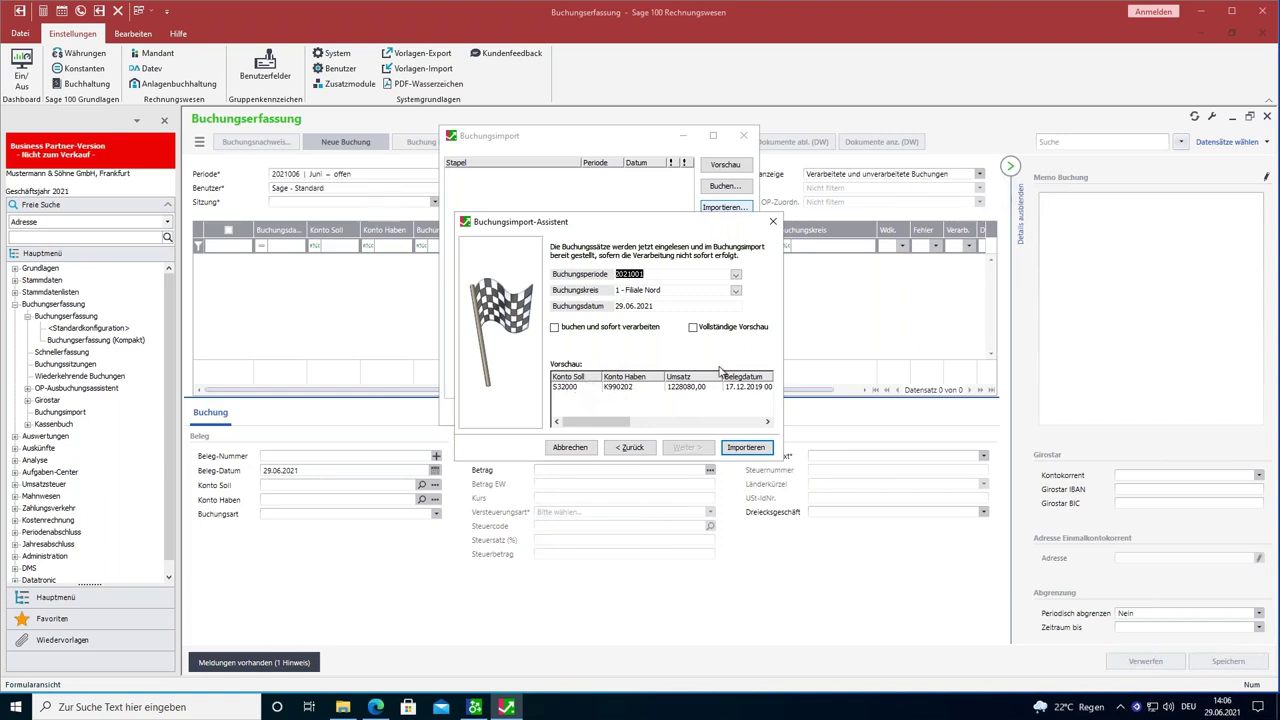
- Set the import's Buchungsperiode to 2021006 (Juni) and import the booking record into a batch
left_click_drag(604, 428, 684, 428)
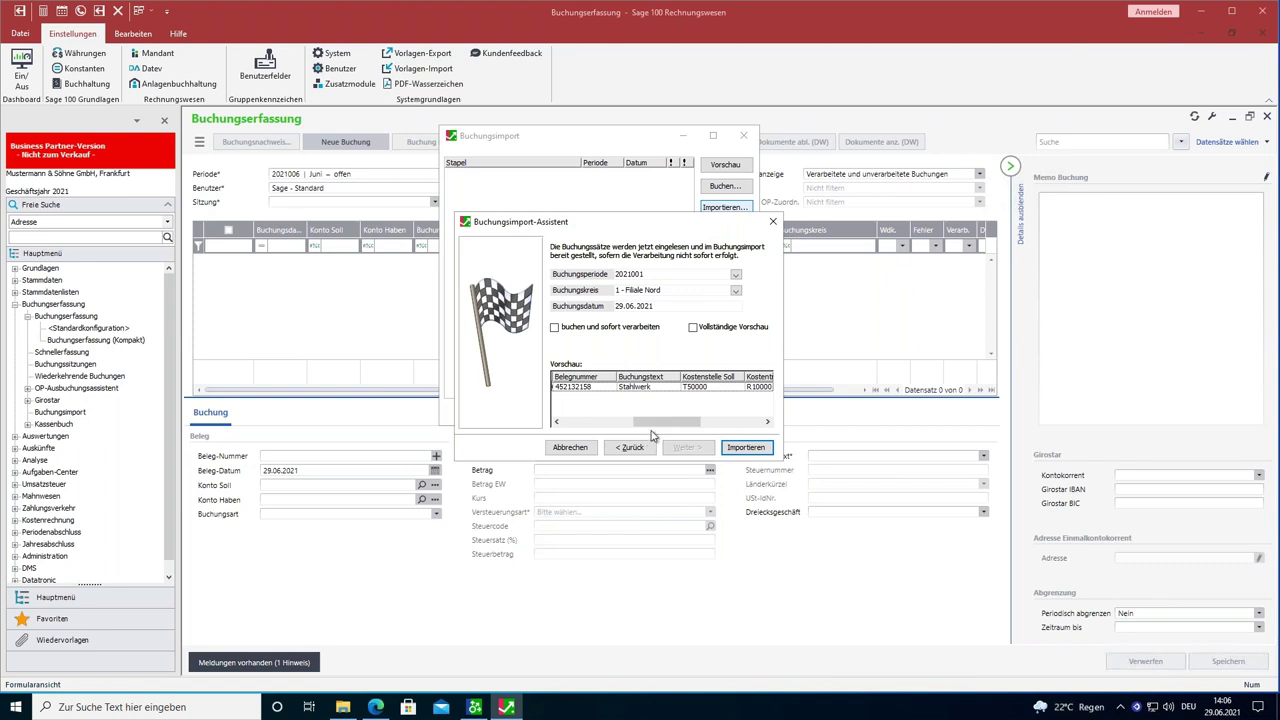
left_click_drag(666, 425, 730, 425)
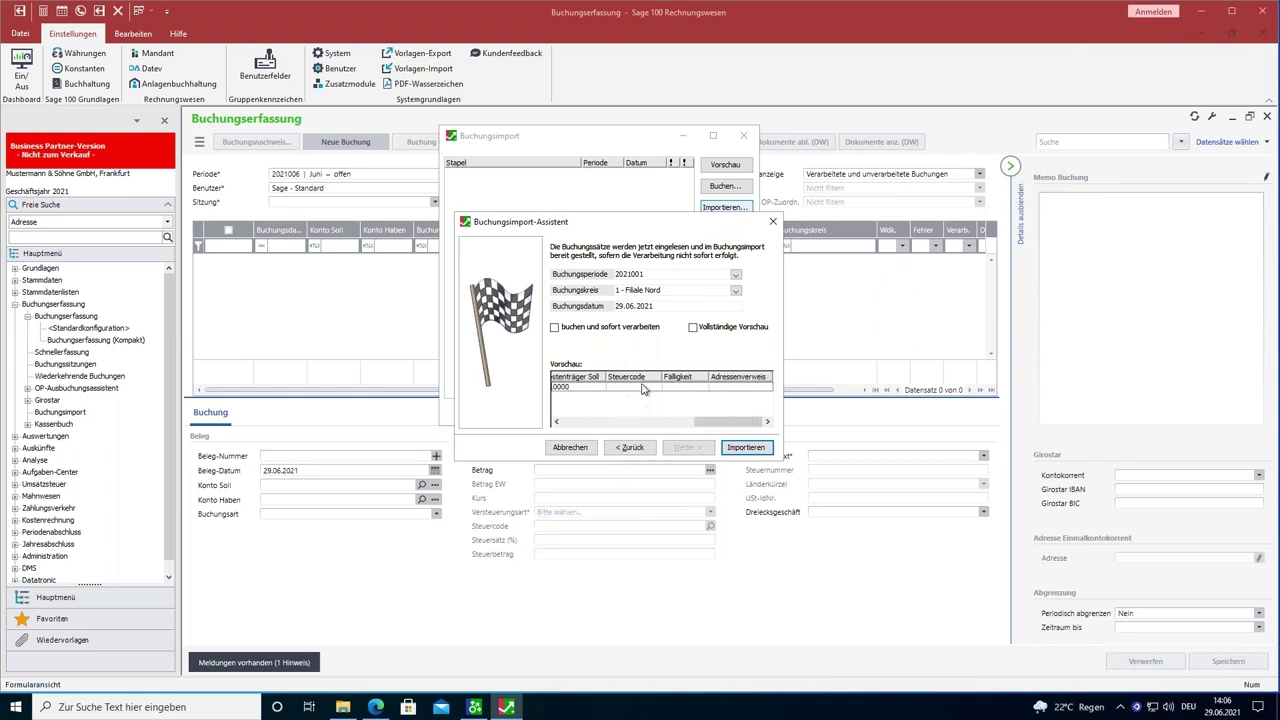
left_click_drag(739, 422, 577, 422)
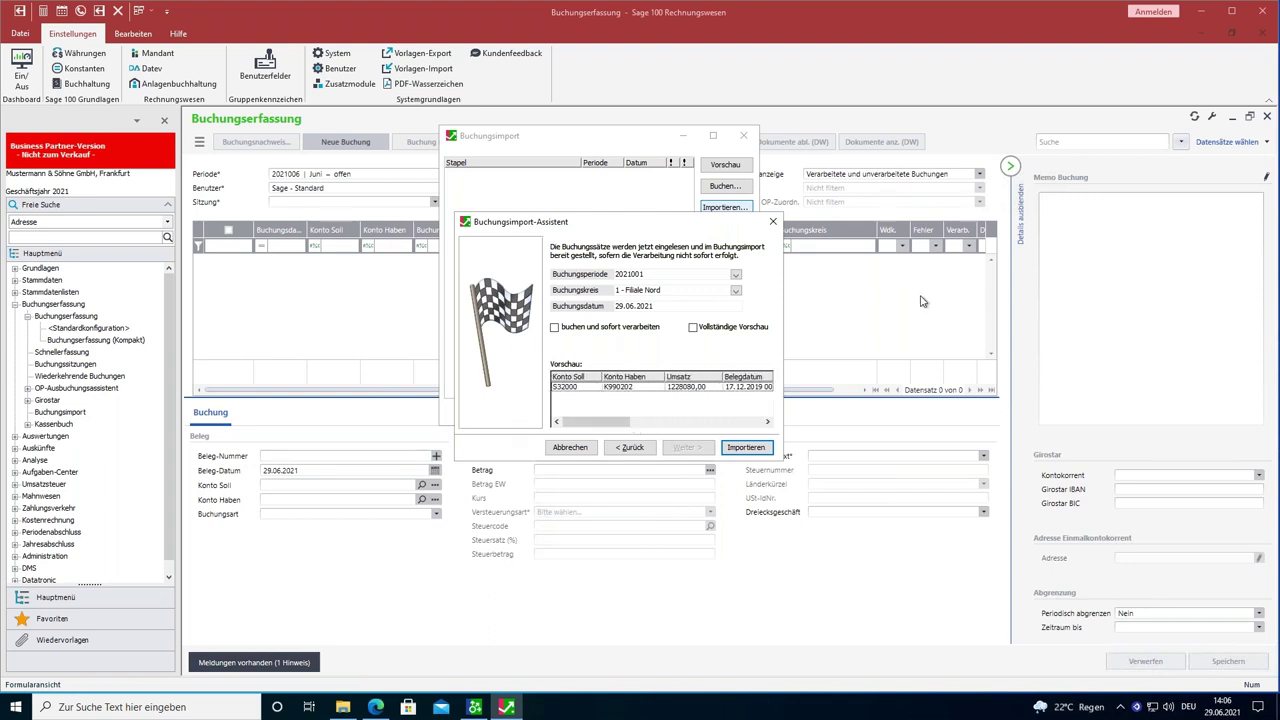
left_click(735, 279)
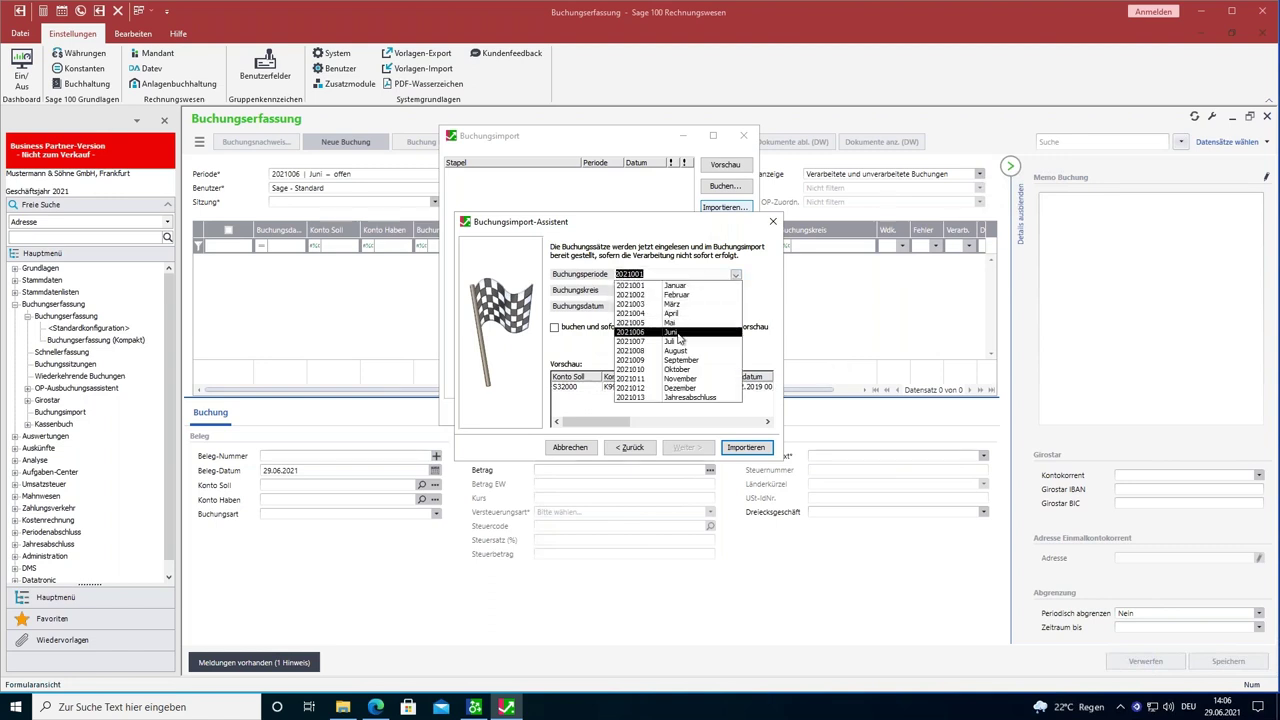
left_click(678, 333)
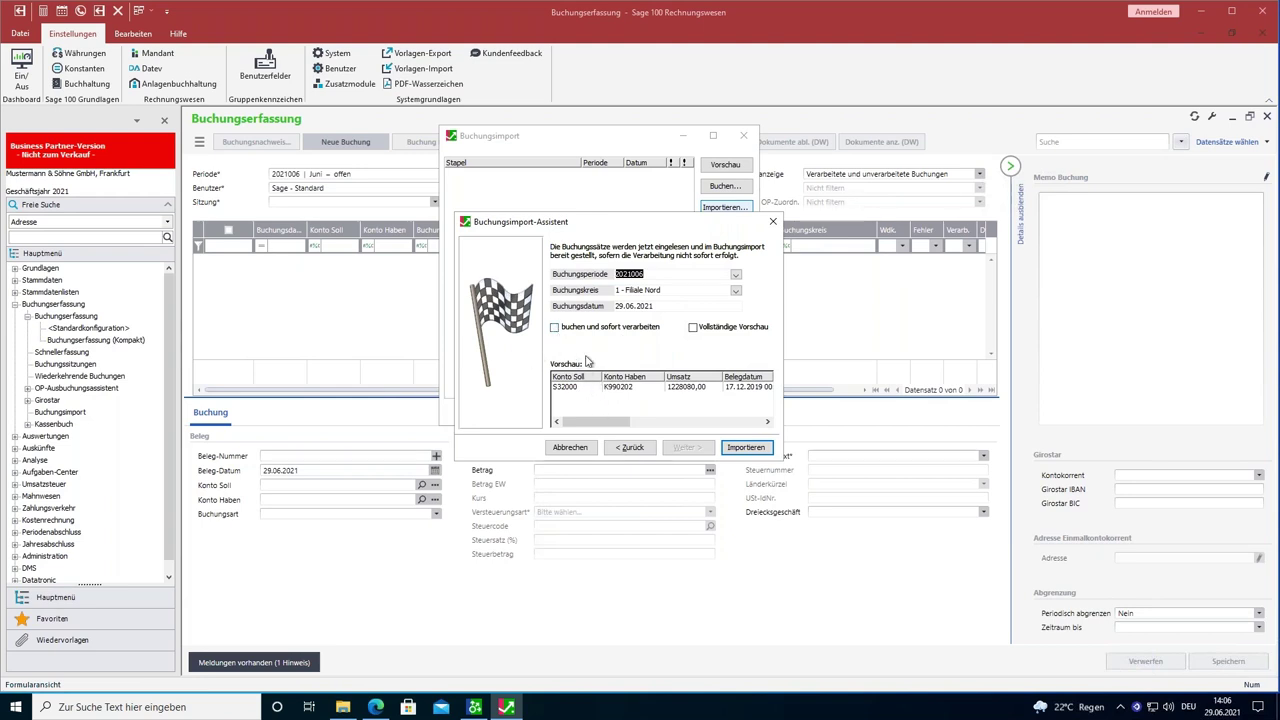
left_click(750, 449)
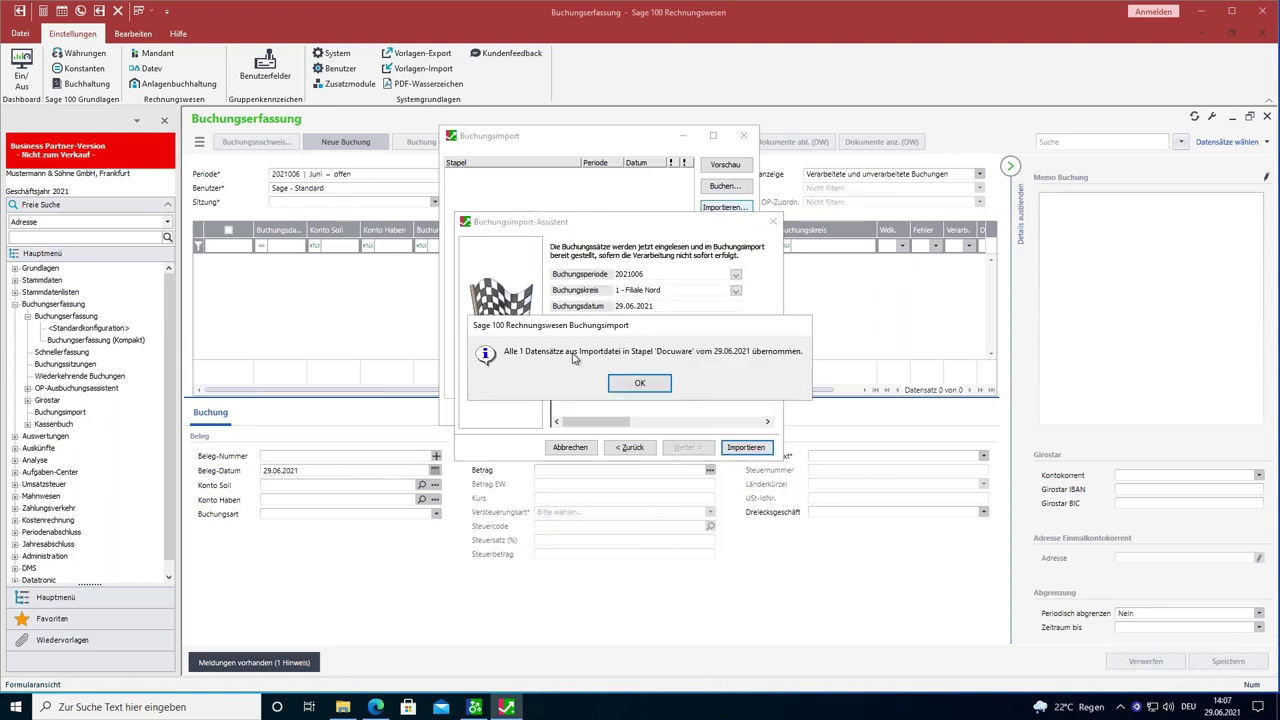
left_click(650, 388)
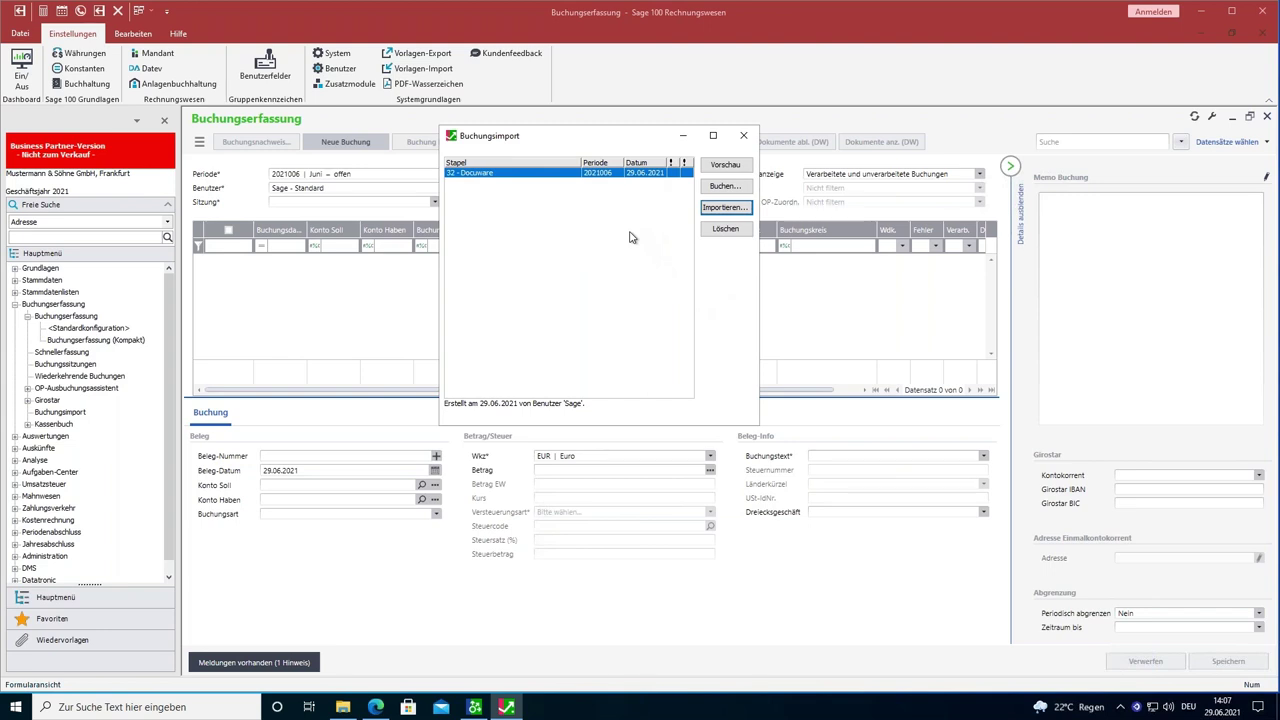
- Post the imported Docuware batch dated 29.06.2021 in period 2021006 with immediate processing, and close the Buchungsimport
left_click(722, 187)
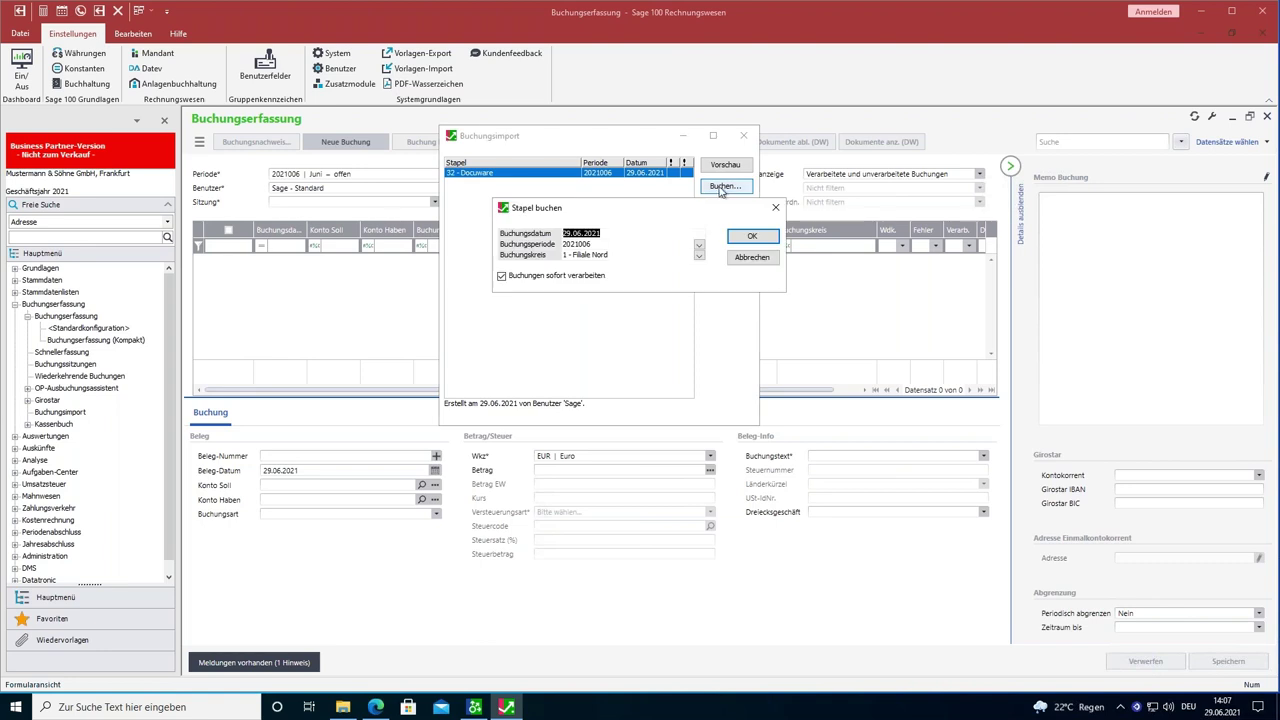
left_click(595, 245)
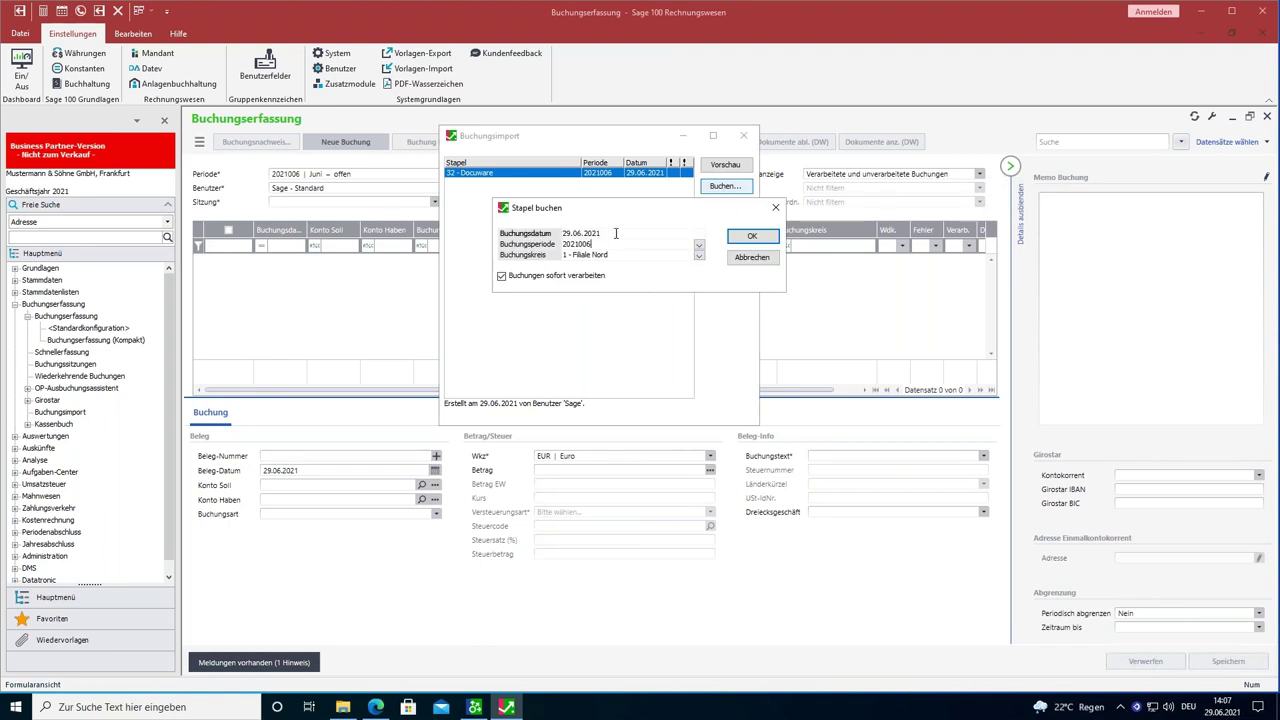
left_click(752, 236)
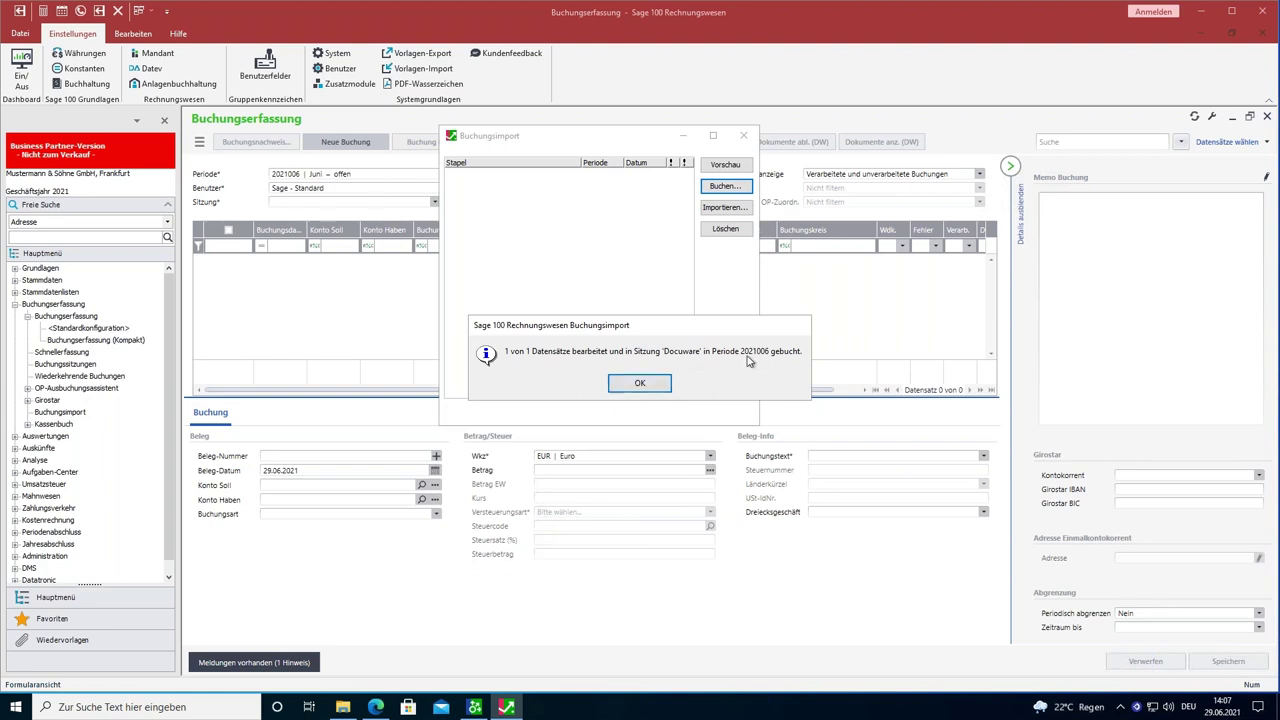
left_click(654, 386)
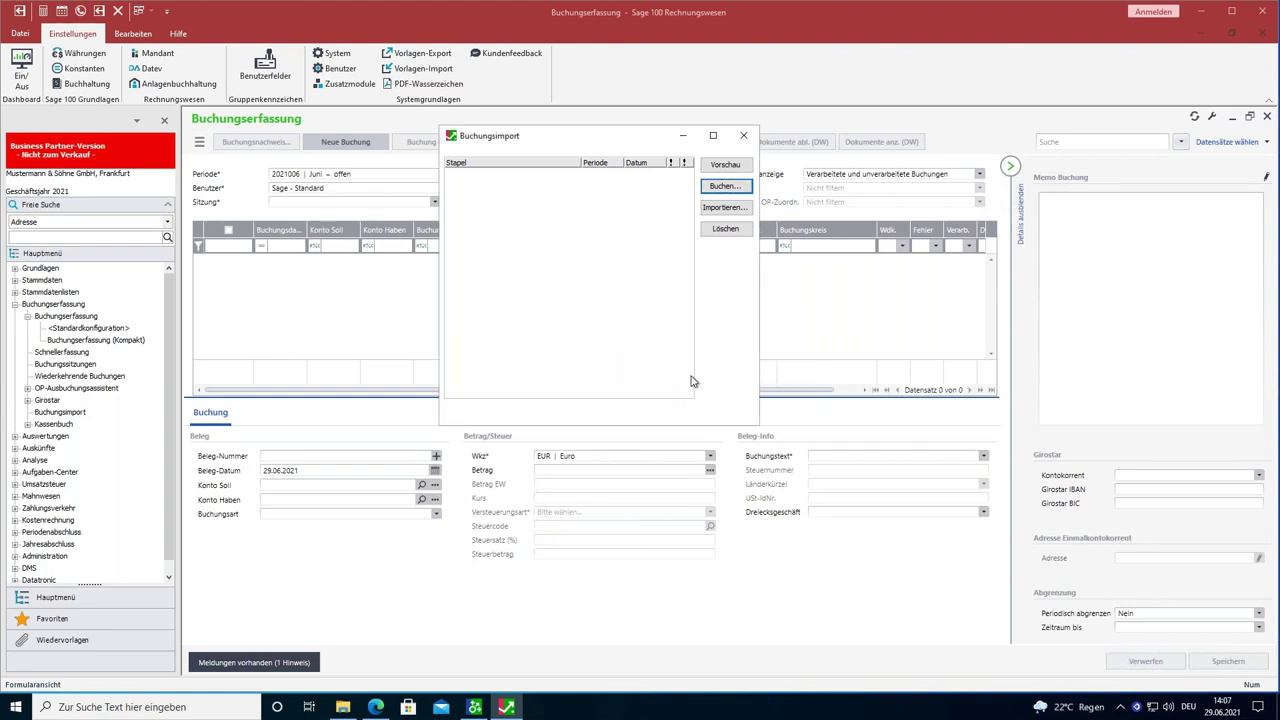
left_click(743, 135)
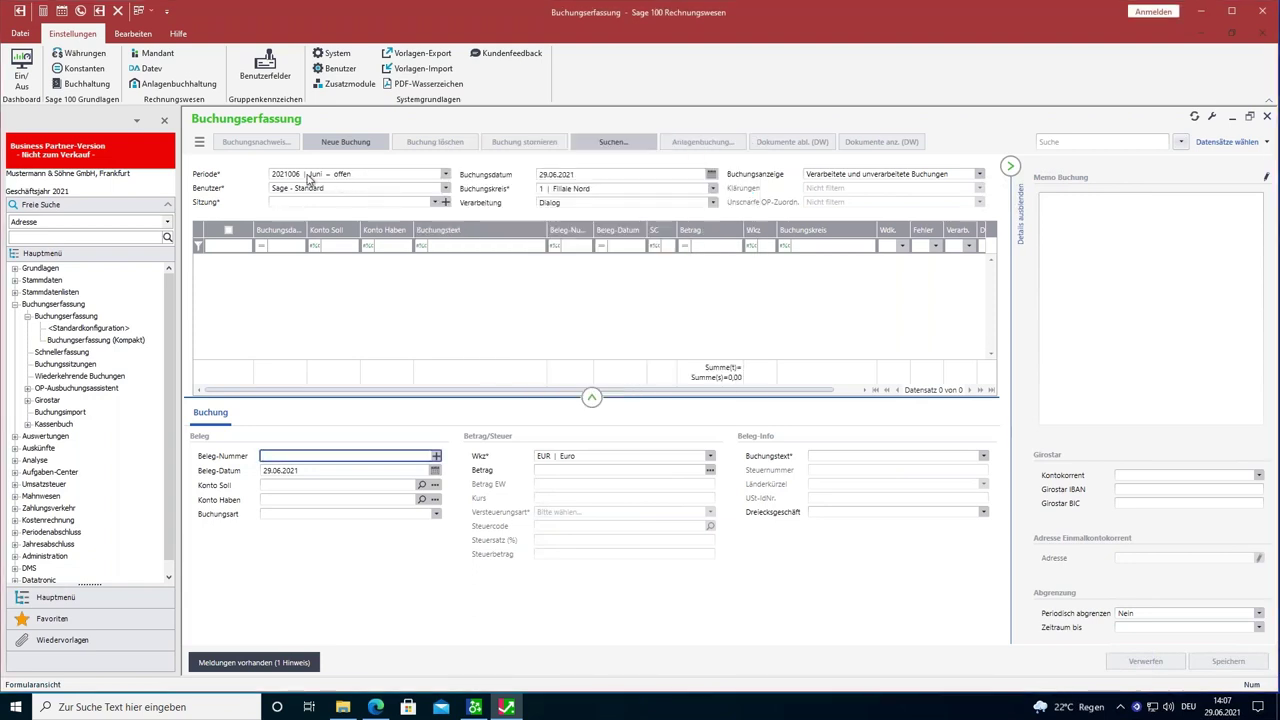
- Load the Docuware session of 29.06.2021 14:07:45 in the Buchungserfassung and select its Stahlwerk booking
left_click(429, 203)
left_click(431, 203)
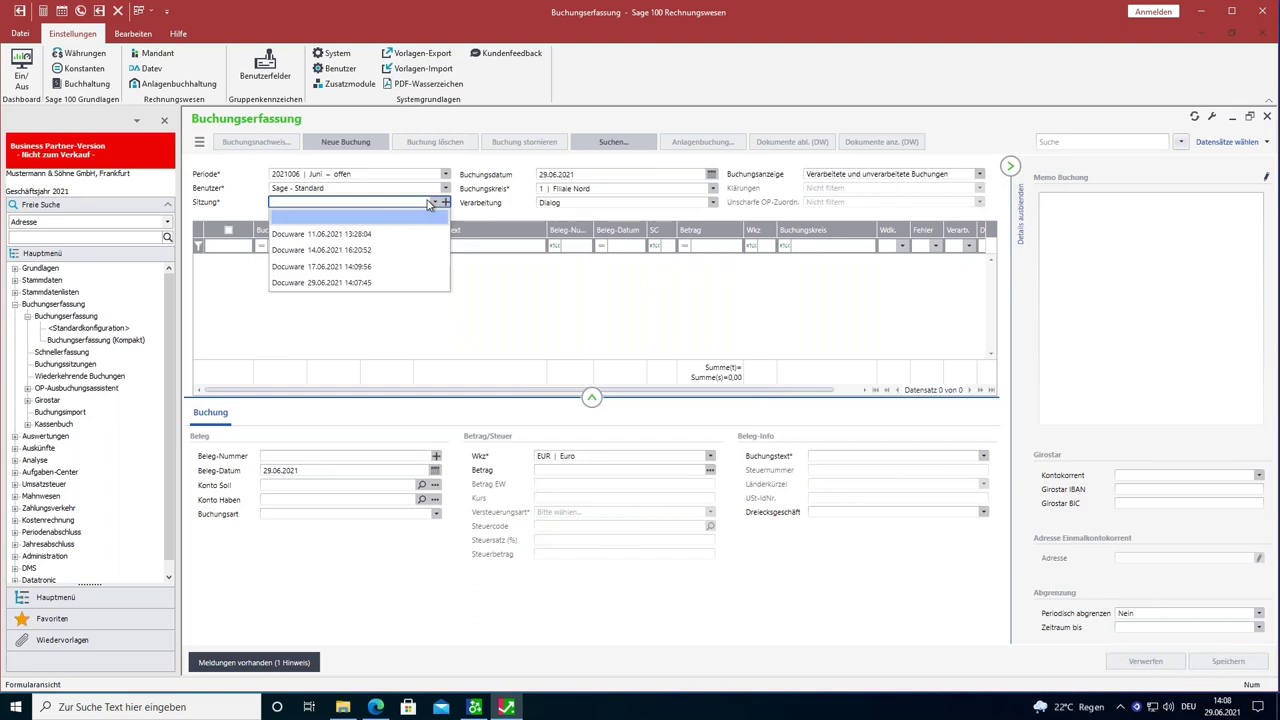
left_click(354, 286)
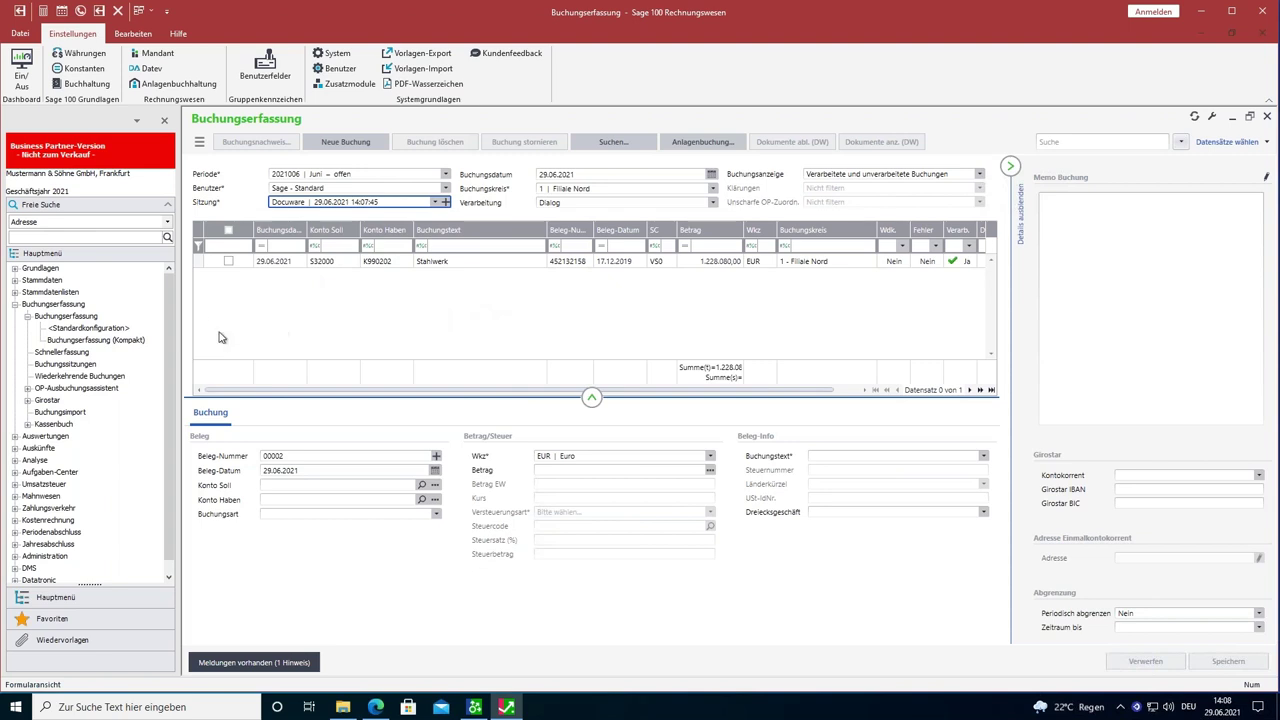
left_click(228, 262)
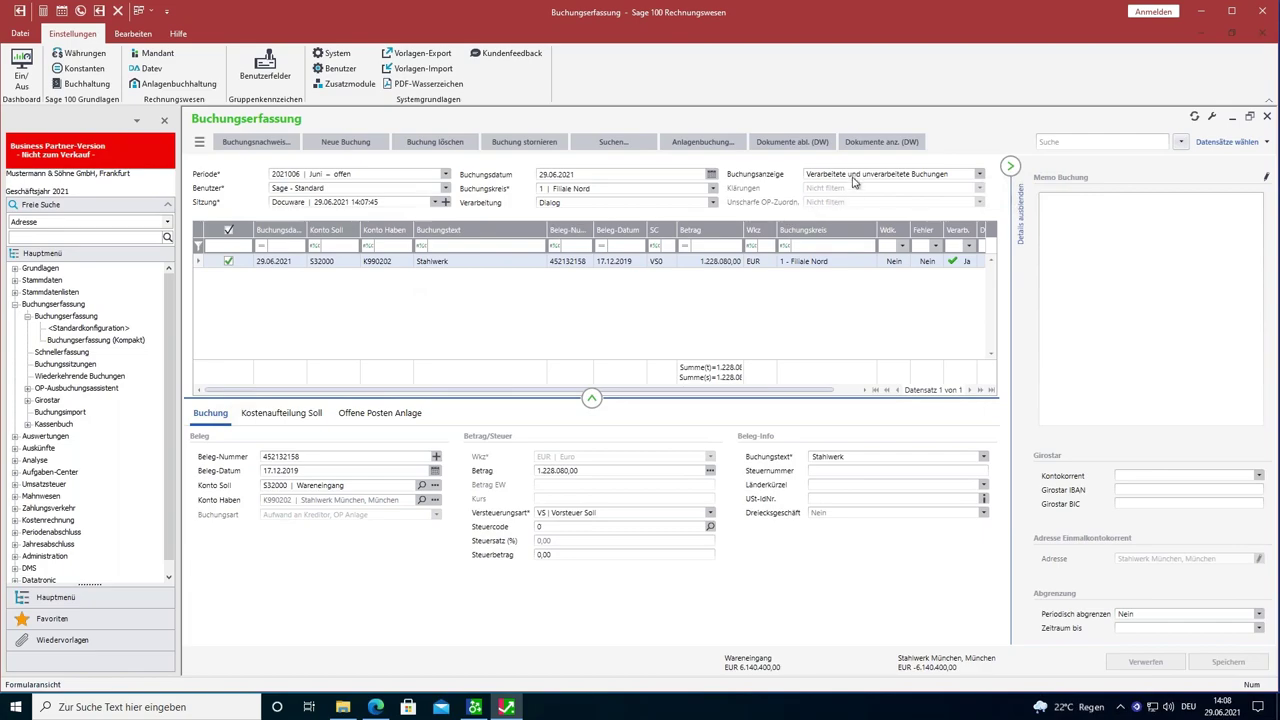
- View the archived Stahlwerk München invoice linked to the booking in DocuWare, close it, and return to Sage 100 Rechnungswesen
left_click(873, 142)
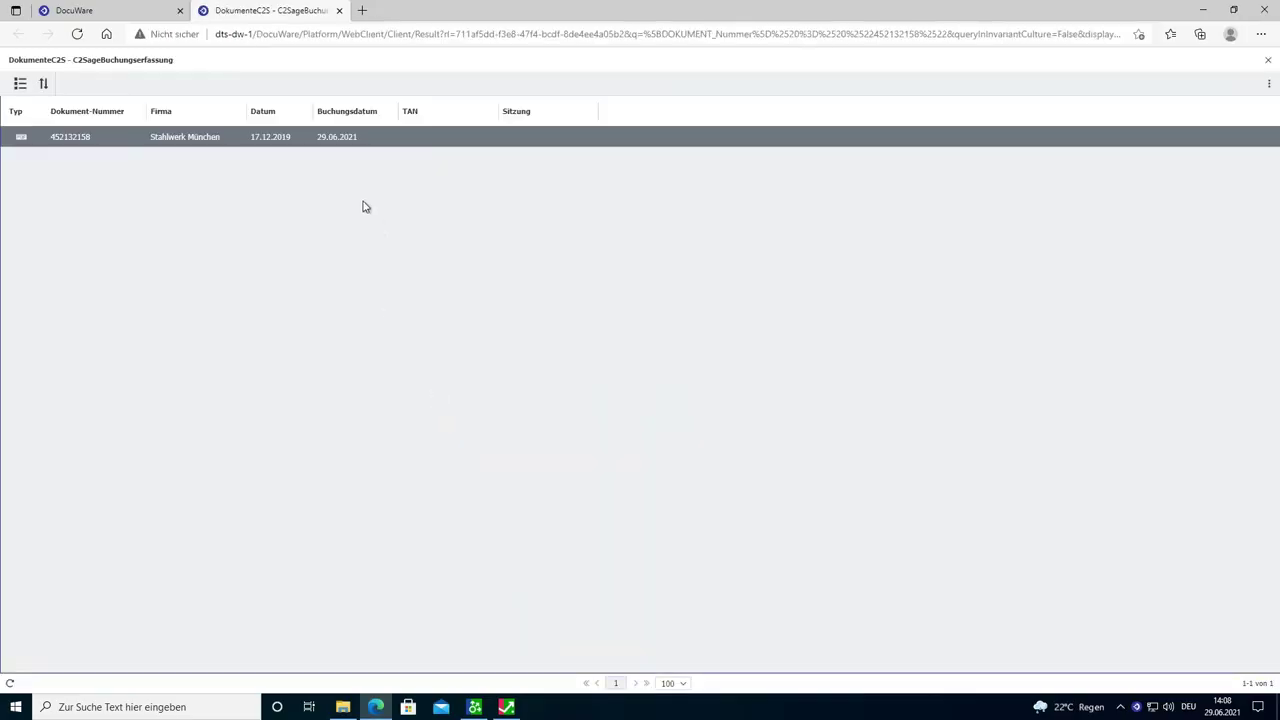
double_click(110, 140)
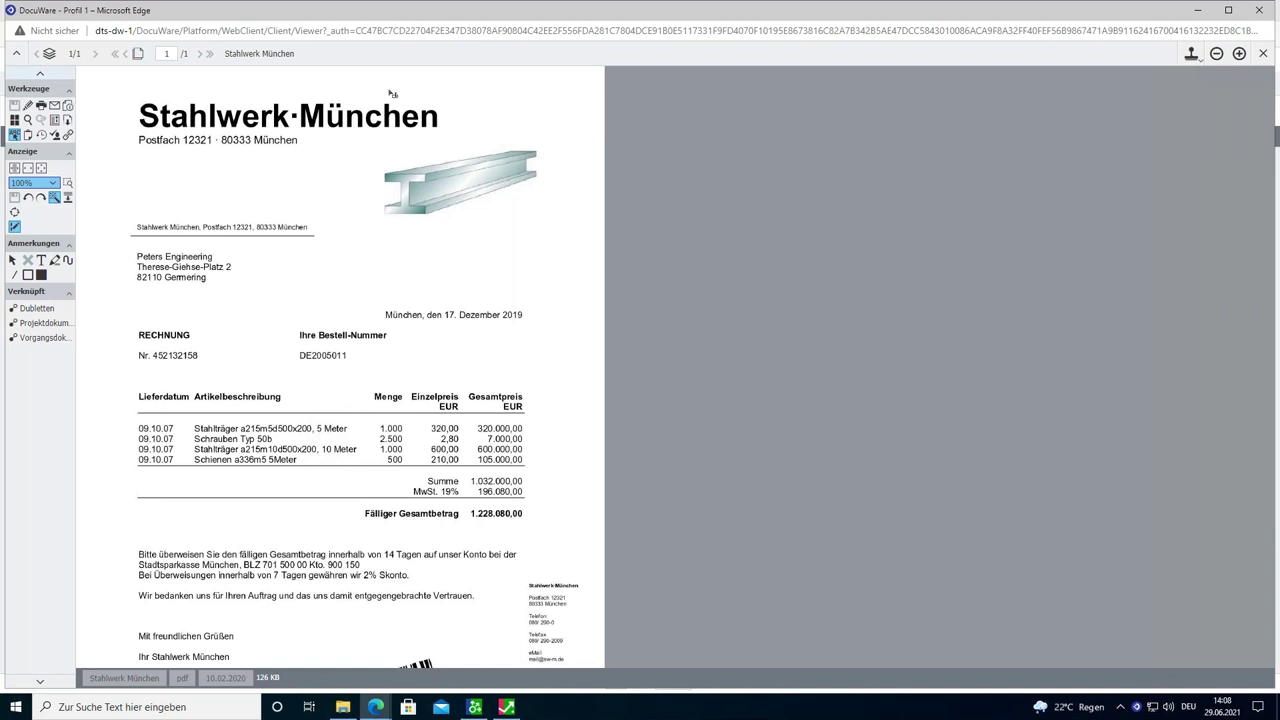
left_click(1259, 9)
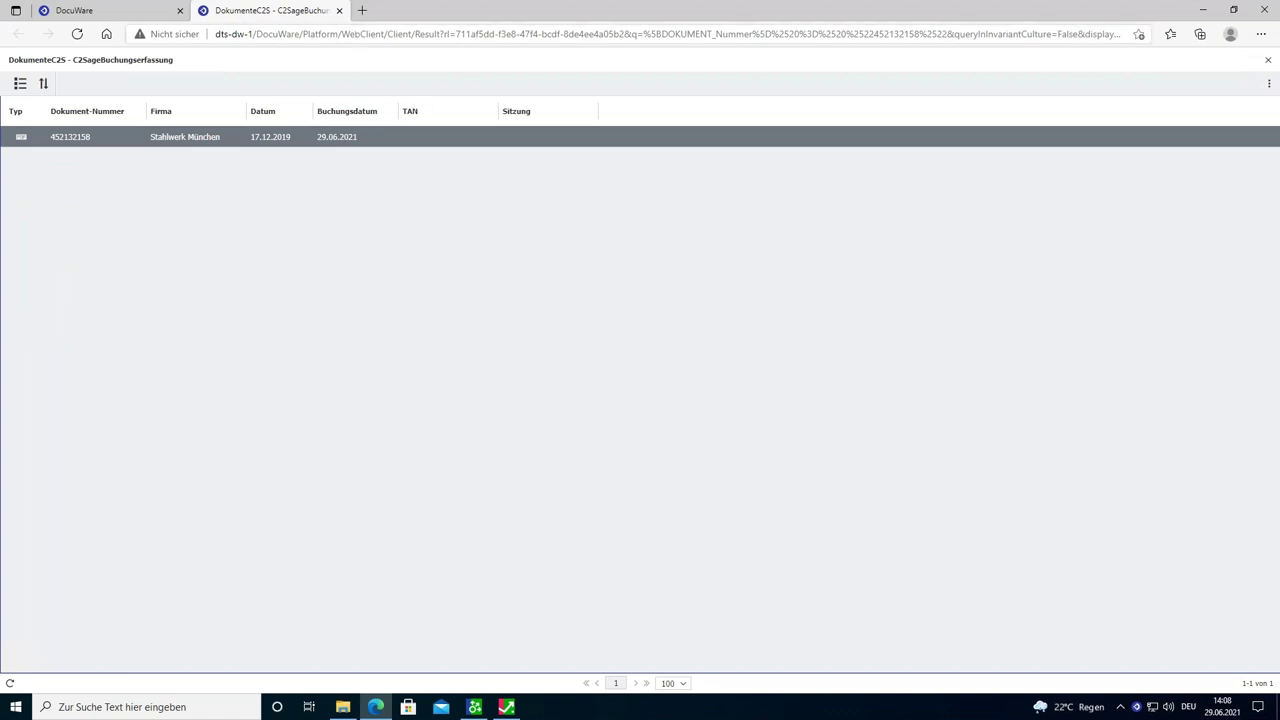
left_click(340, 11)
left_click(506, 707)
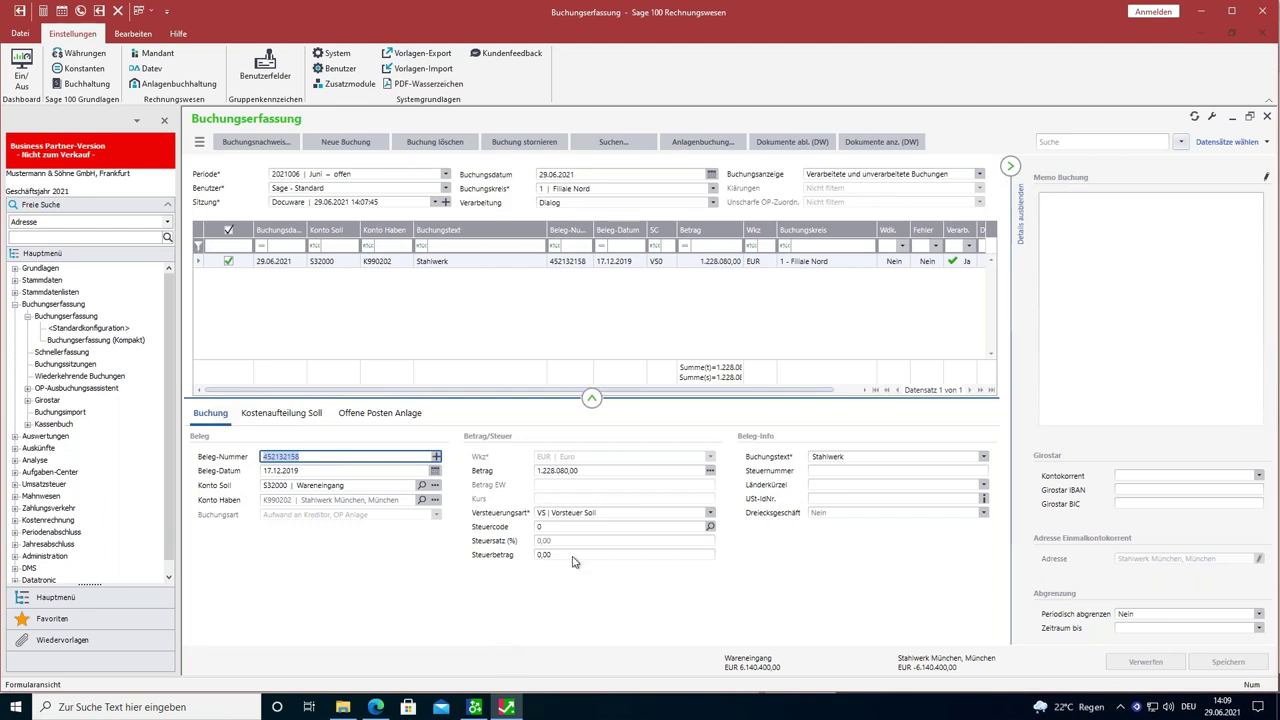
- Switch to Sage 100 Warenwirtschaft and open the Vorgangsauskunft for Einkauf
left_click(475, 707)
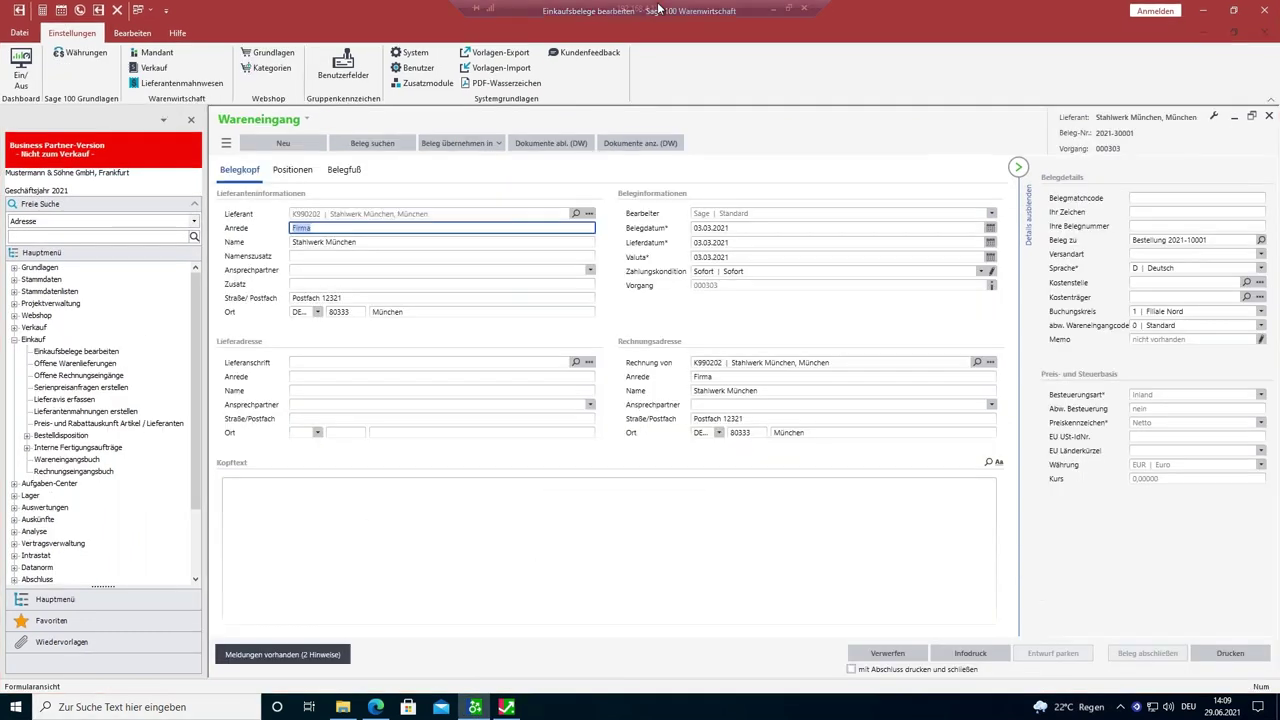
left_click(14, 340)
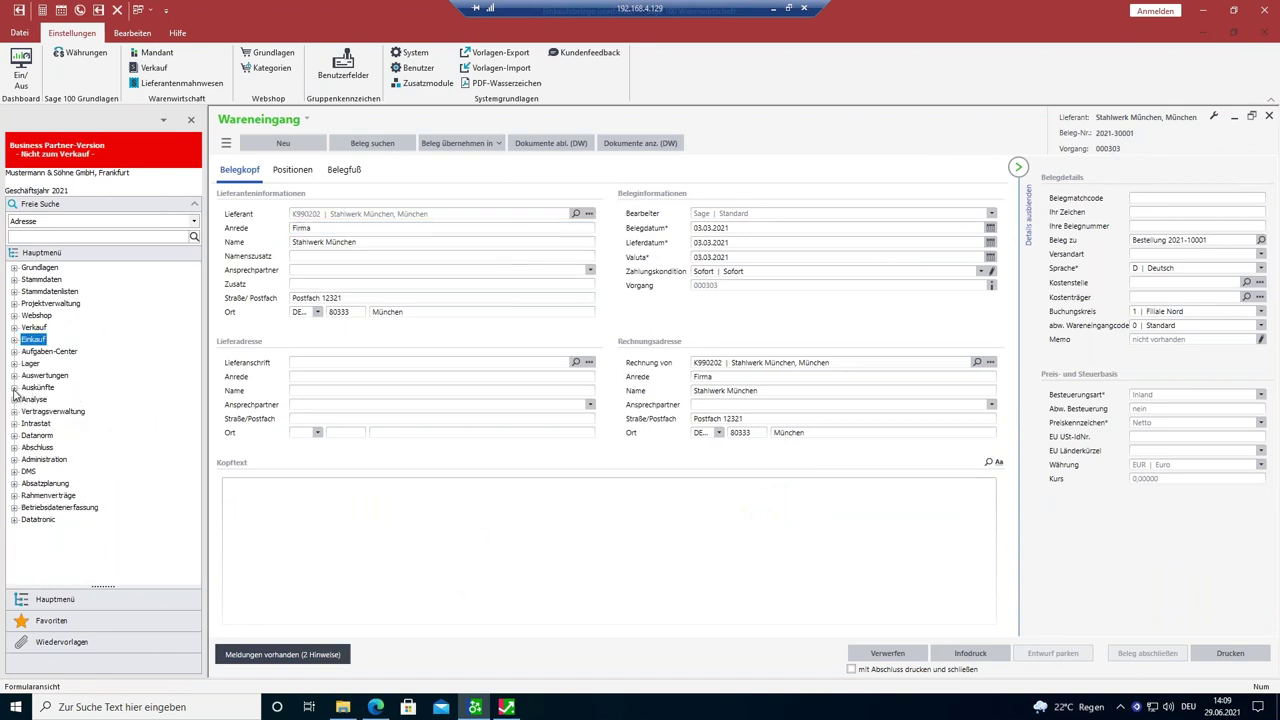
left_click(14, 388)
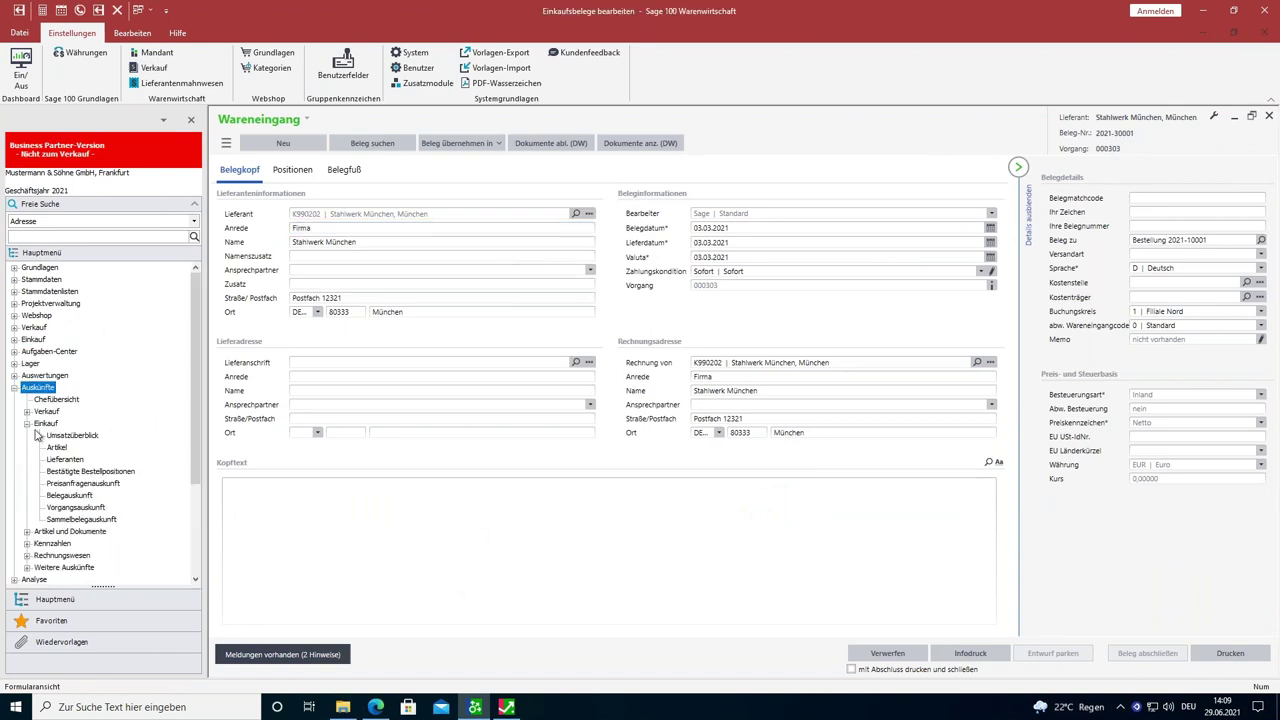
left_click(72, 507)
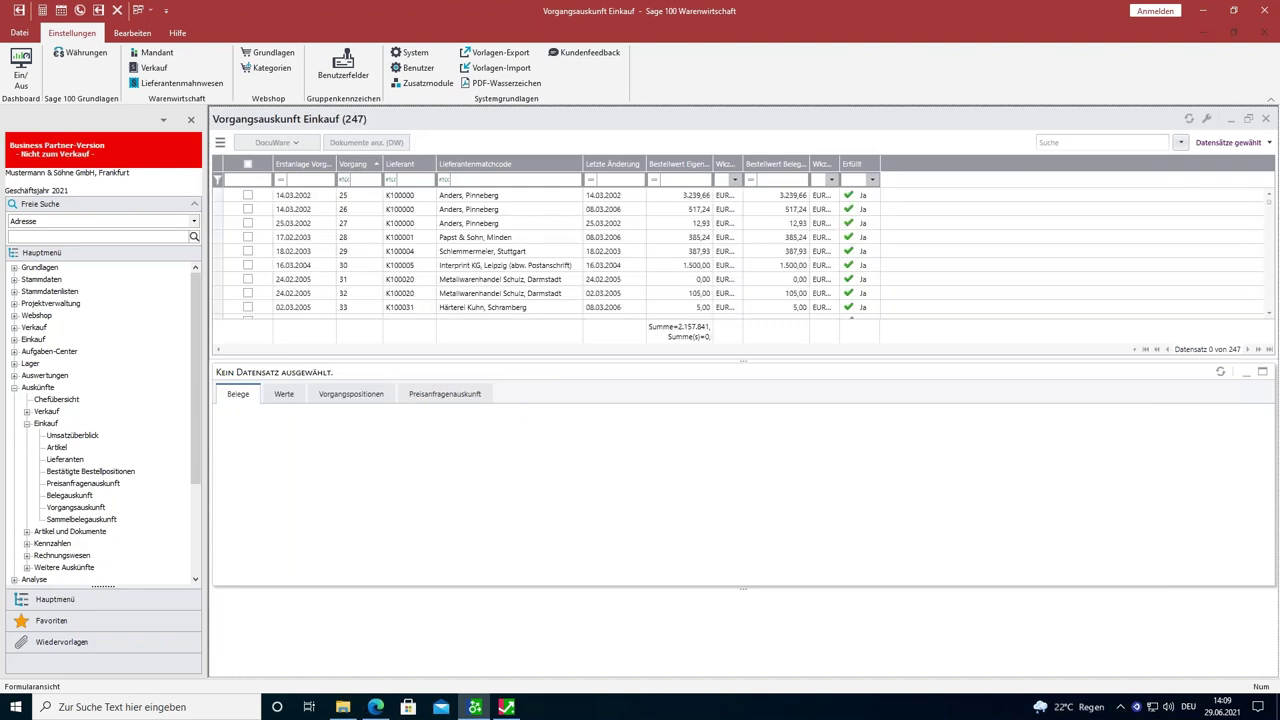
- Filter the Vorgangsauskunft Einkauf by Vorgang 303 and select the matching Stahlwerk München record
left_click(372, 180)
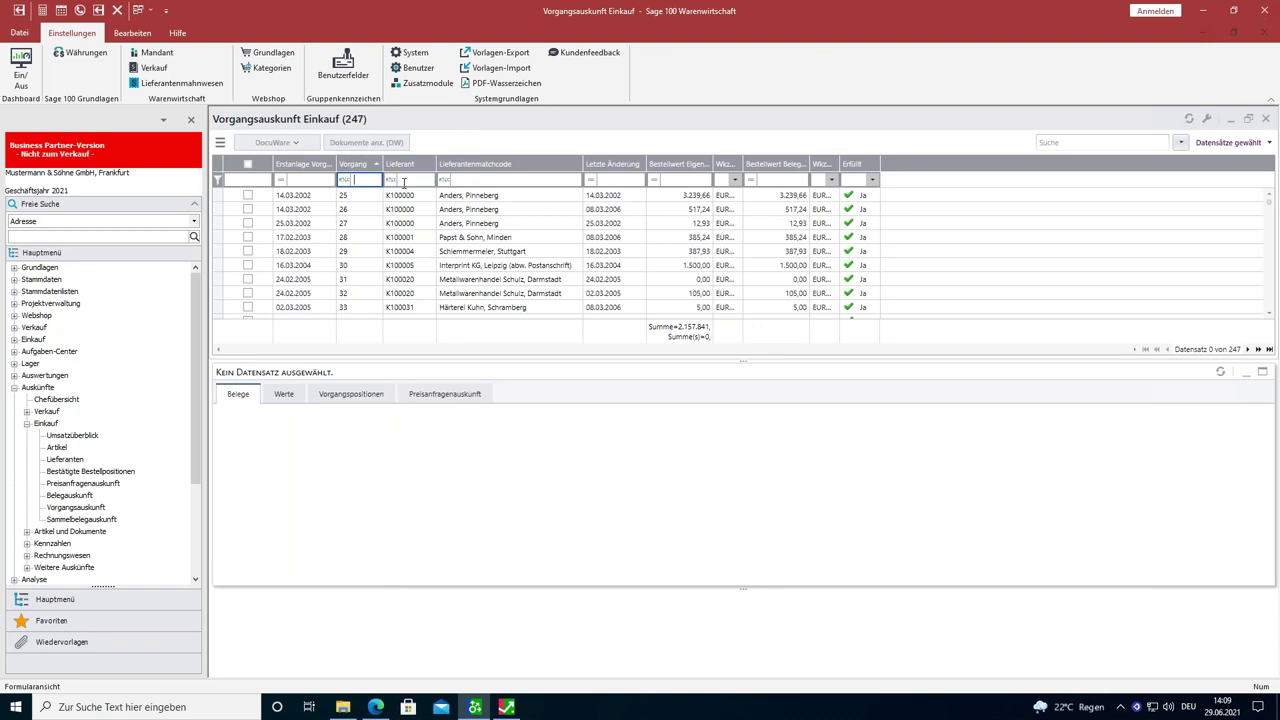
type("303")
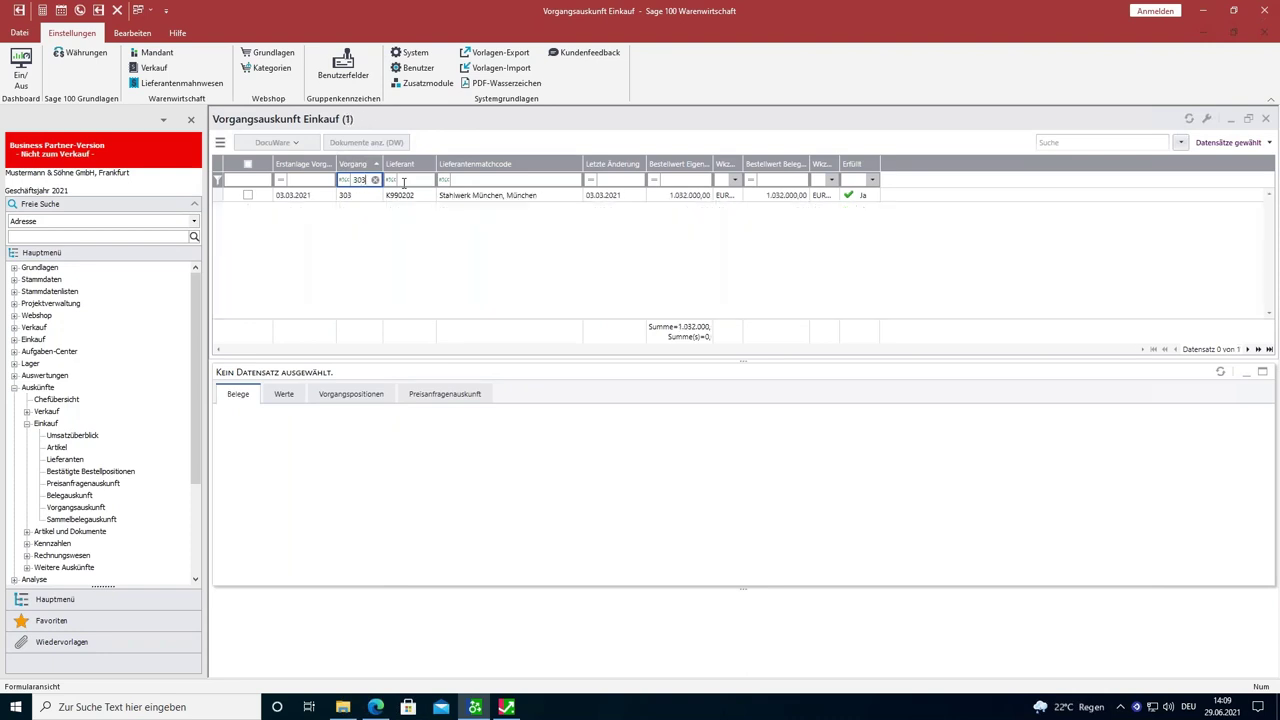
left_click(353, 198)
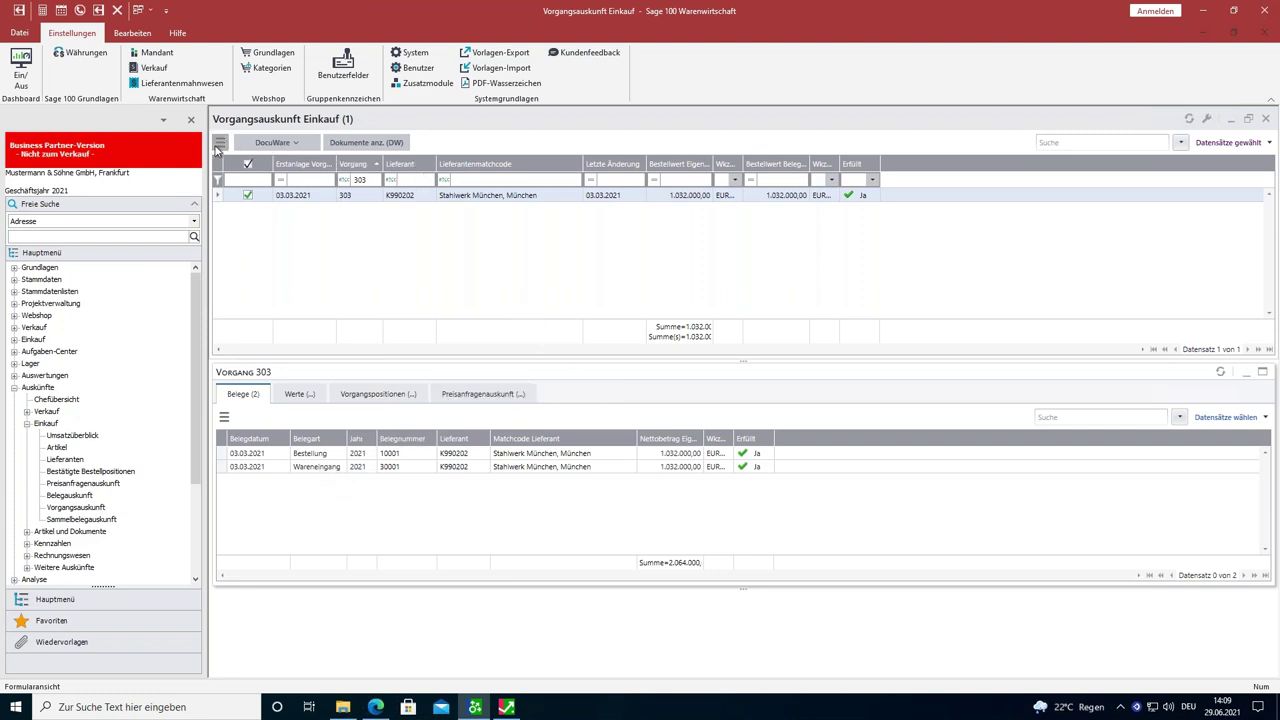
- Show the DocuWare documents linked to Vorgang 303 and go through the Bestellung and Wareneingang entries in the result list
left_click(368, 183)
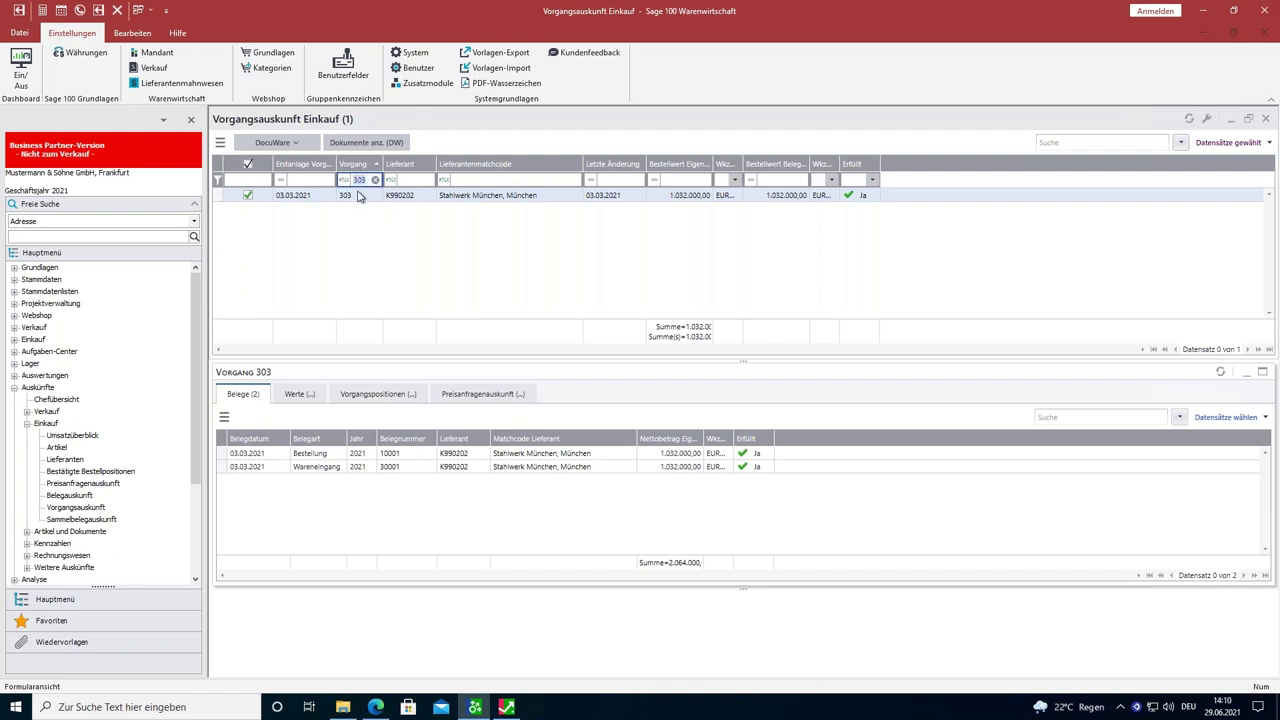
left_click(375, 708)
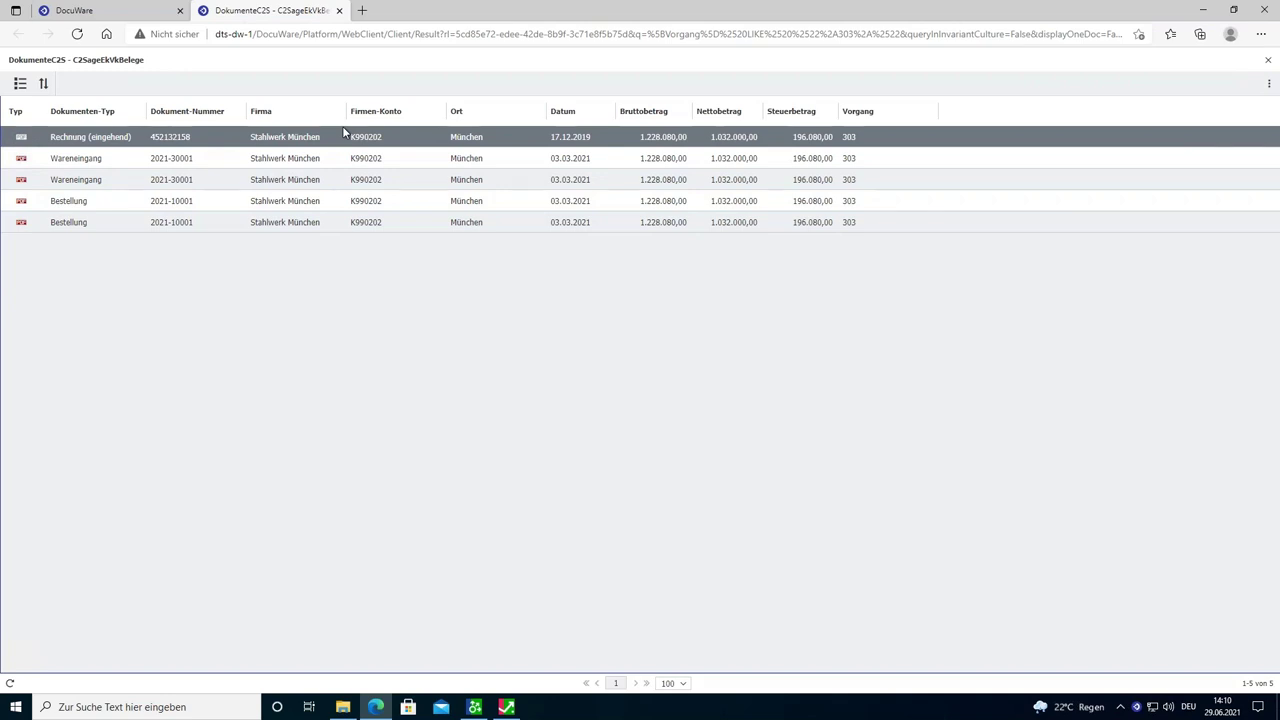
left_click(88, 224)
left_click(82, 200)
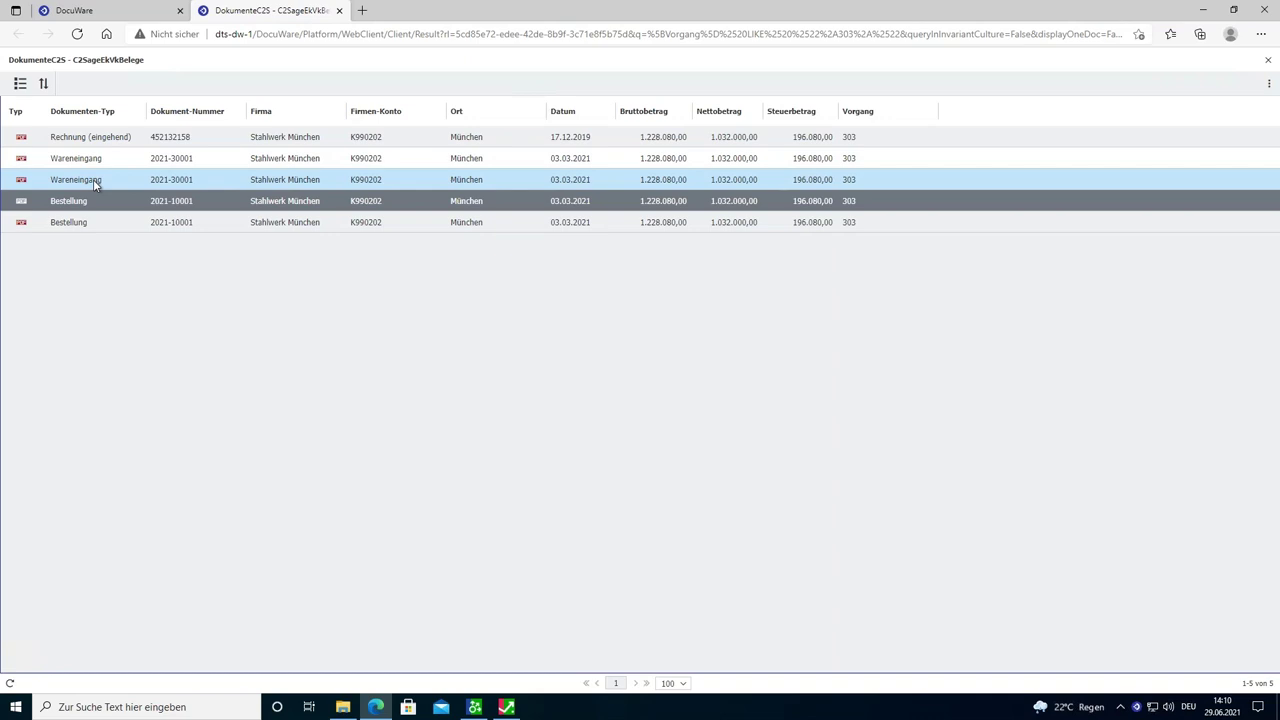
left_click(93, 179)
left_click(92, 158)
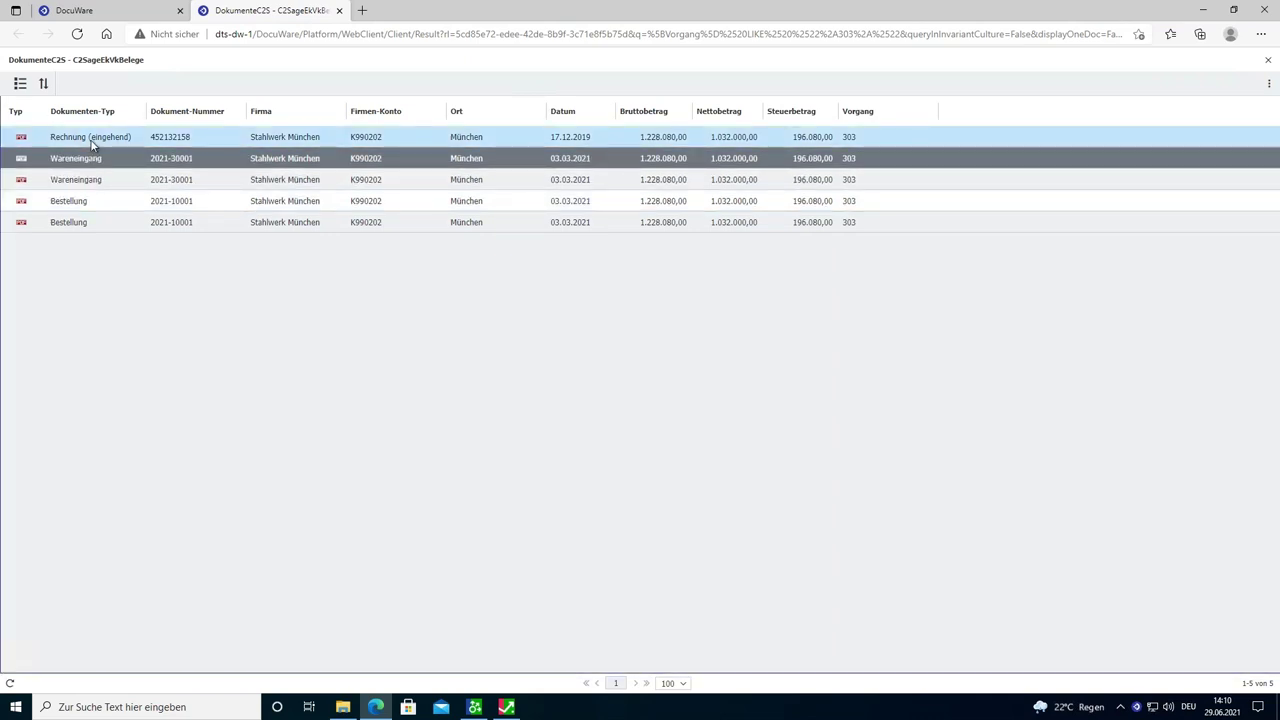
- Open the incoming Stahlwerk München invoice from the result list and read it through to the end of the page
double_click(92, 140)
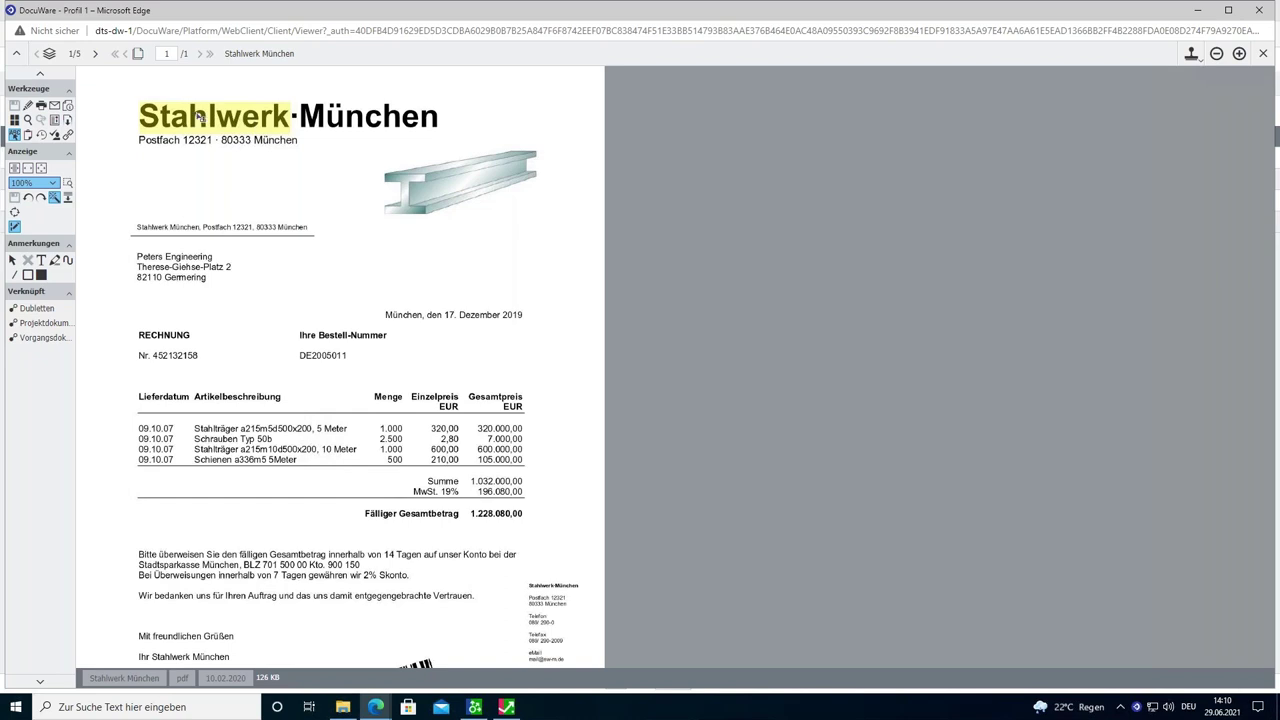
scroll(381, 317, "down", 1)
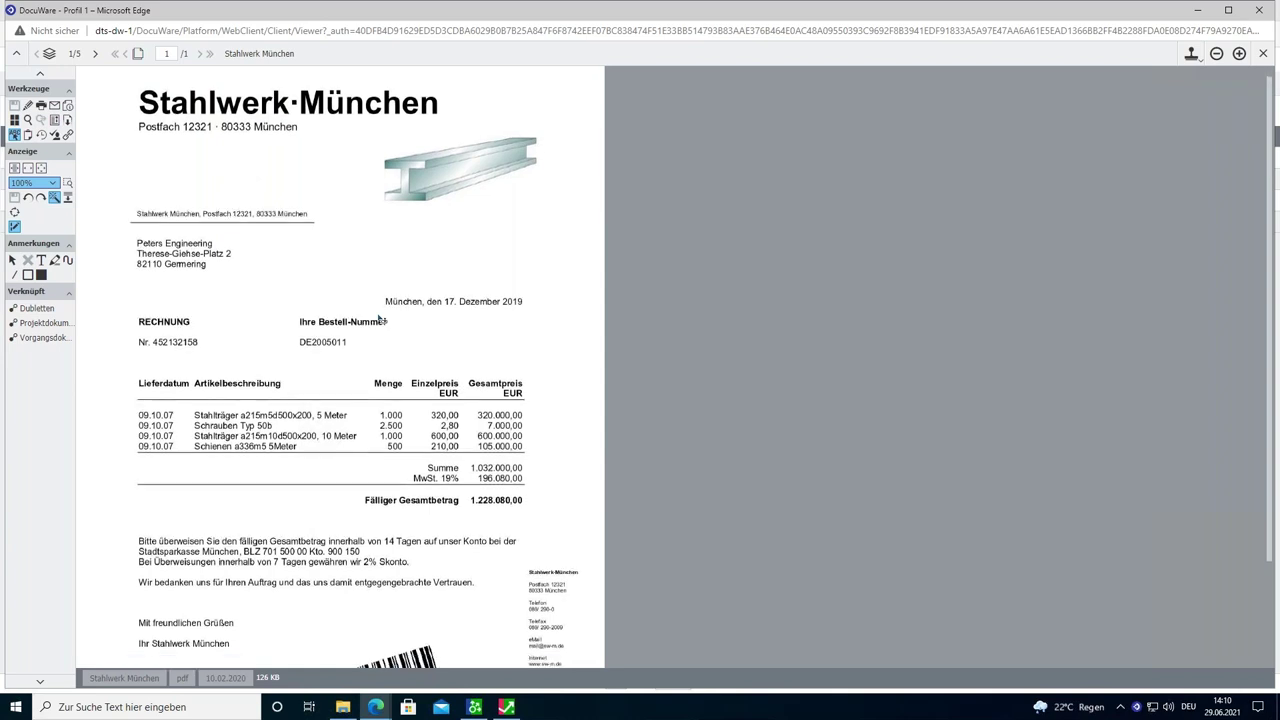
scroll(413, 356, "down", 1)
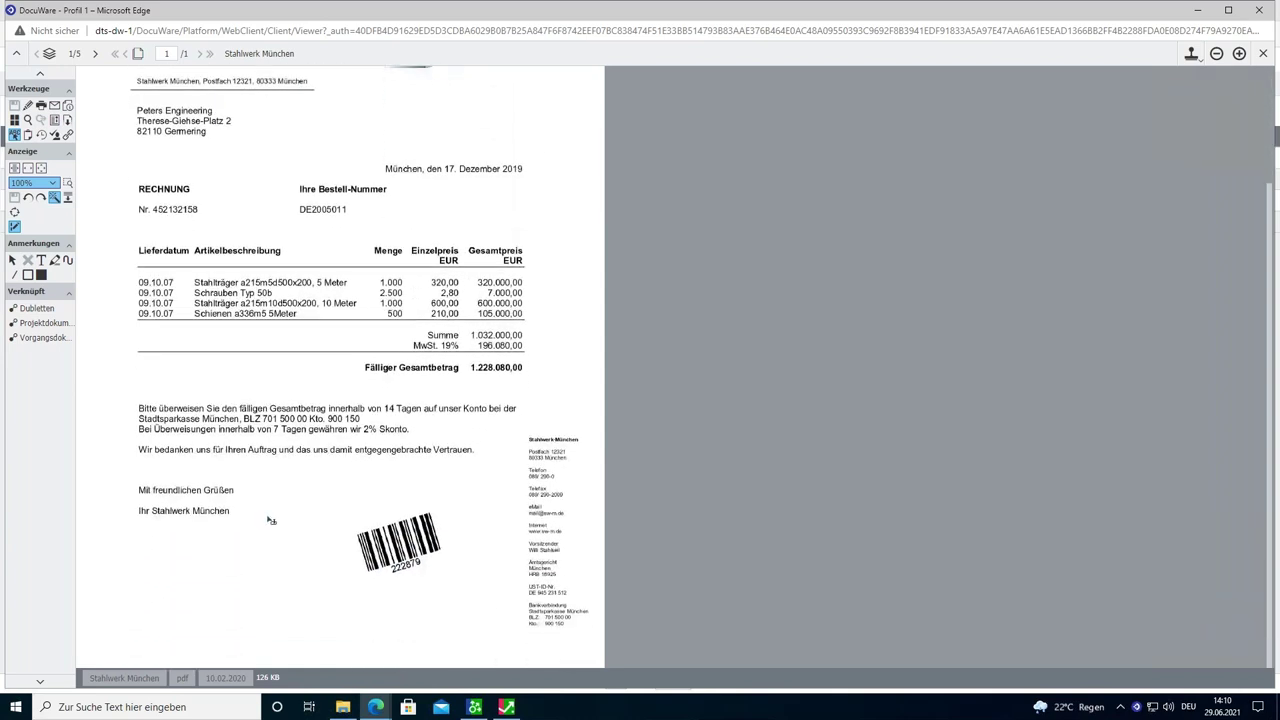
scroll(250, 504, "up", 3)
- Page through the remaining documents of Vorgang 303 in the viewer, from the Lieferschein to the Bestellung
left_click(95, 53)
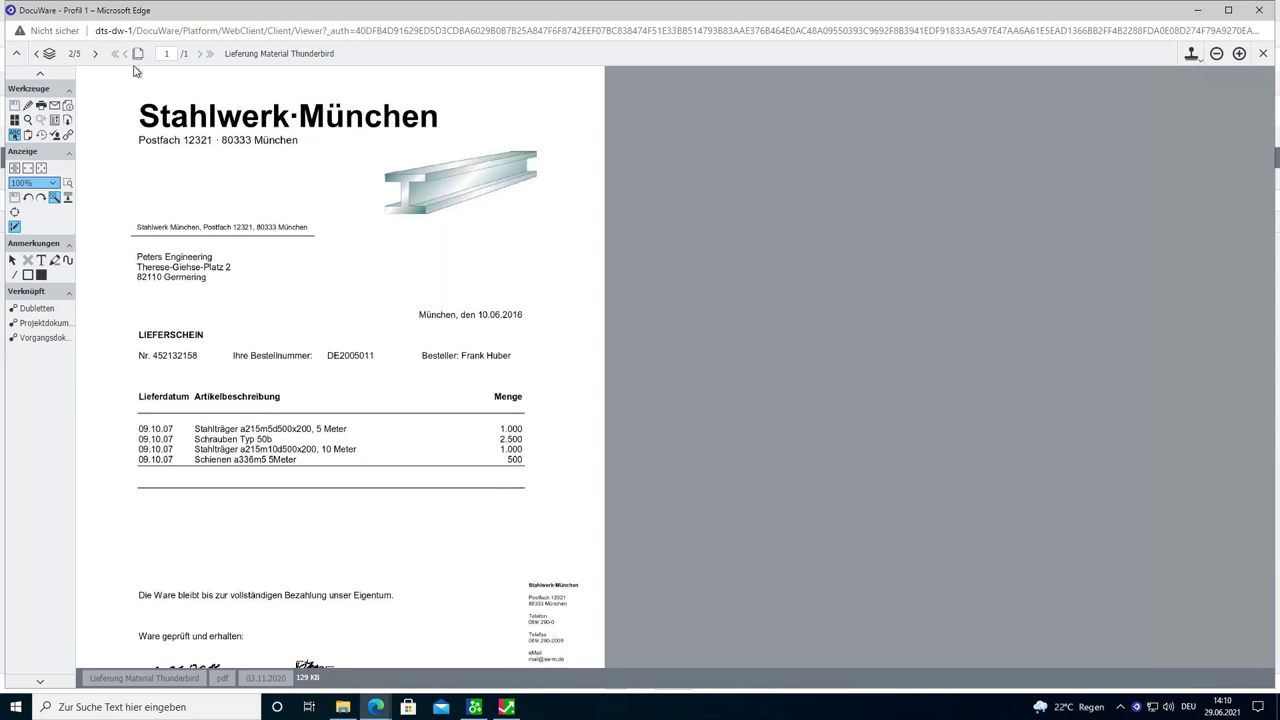
left_click(95, 53)
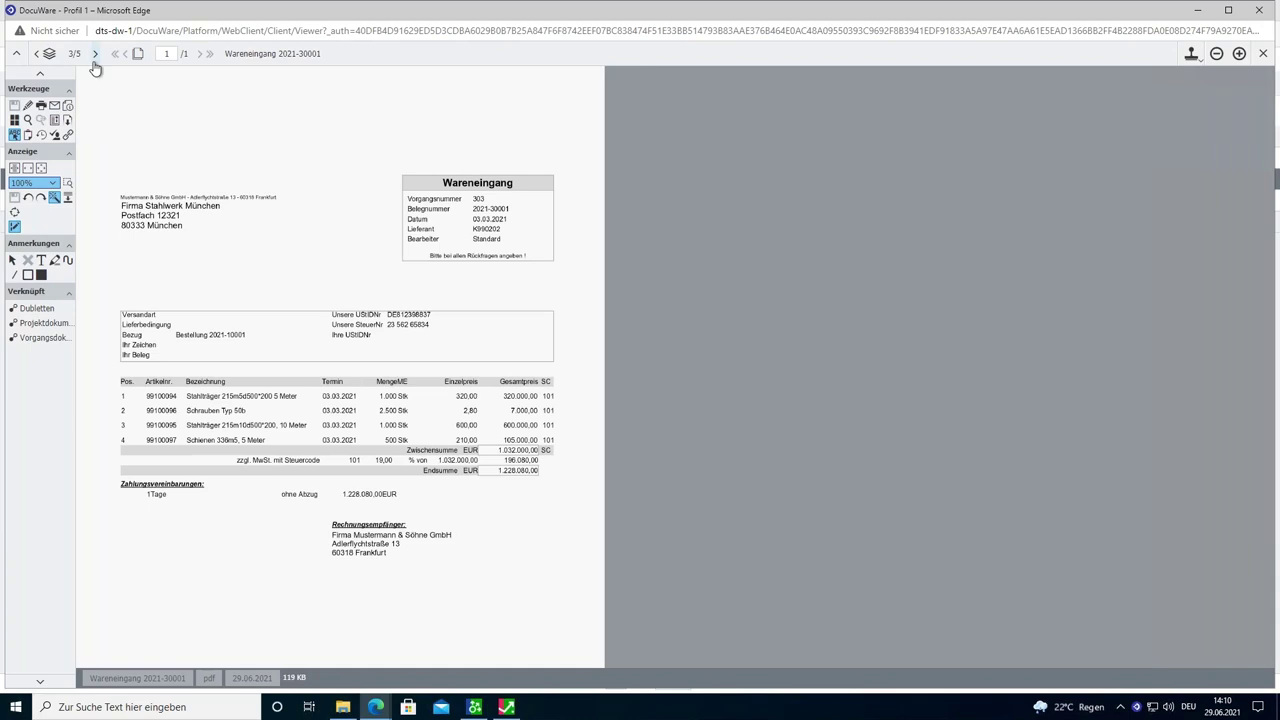
left_click(95, 53)
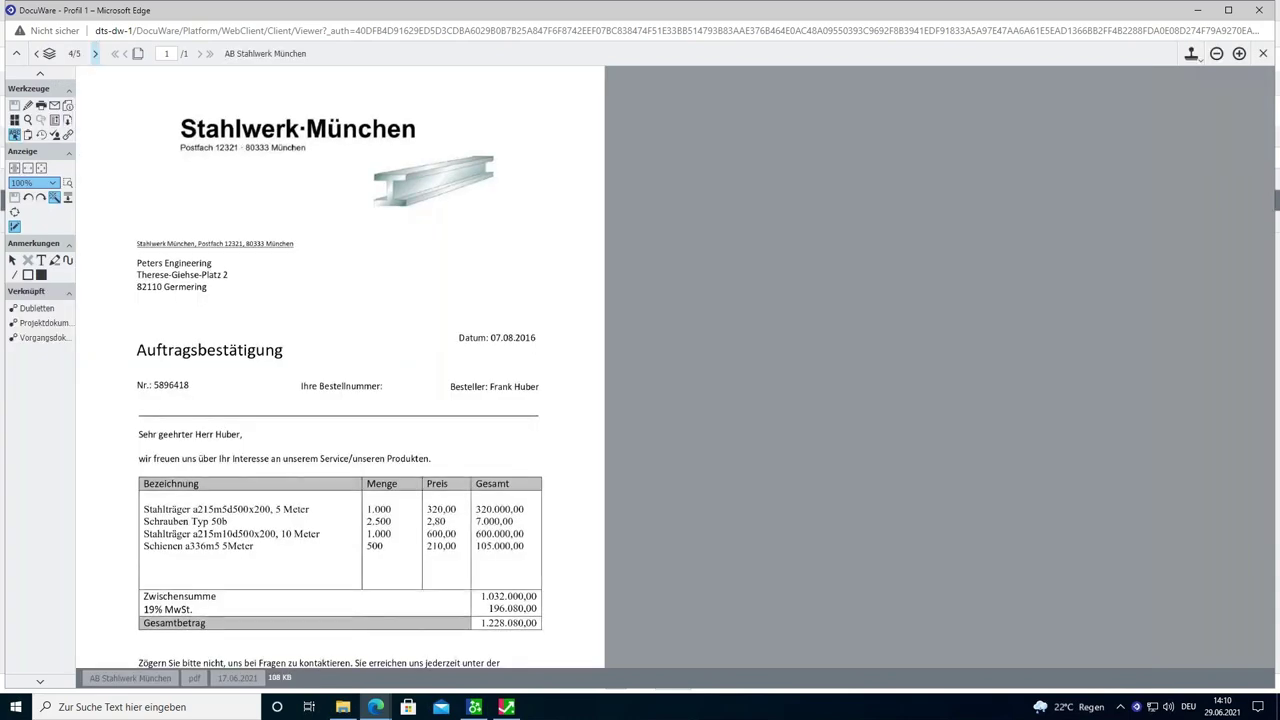
left_click(95, 53)
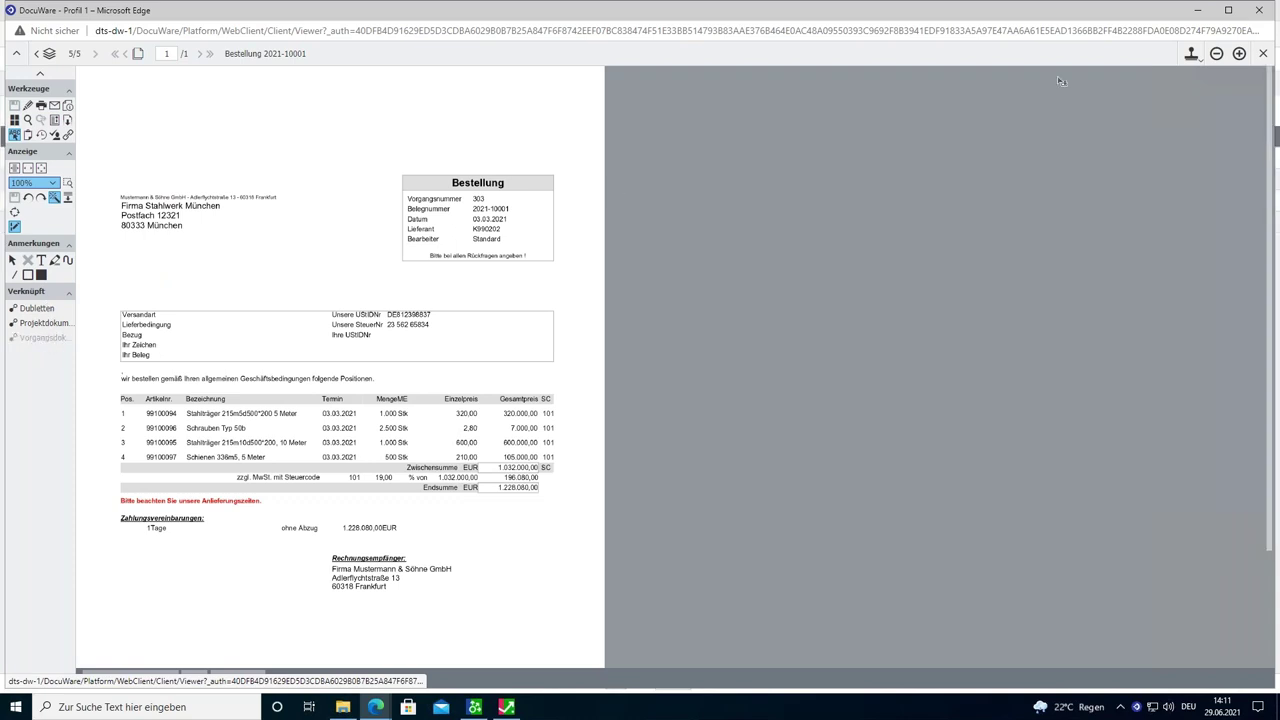
- Put away the document viewer, close the DokumenteC2S and Vorgangsdokumente result lists, and return to Sage 100 Warenwirtschaft
left_click(1198, 10)
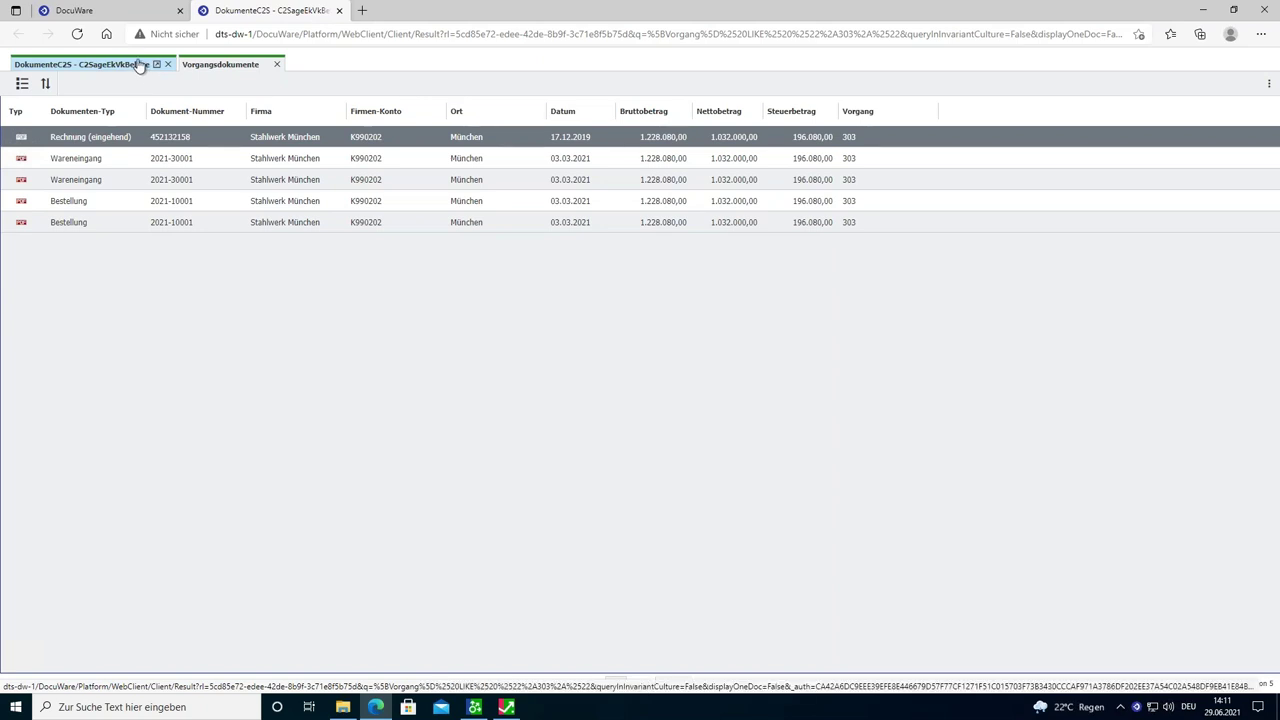
left_click(137, 64)
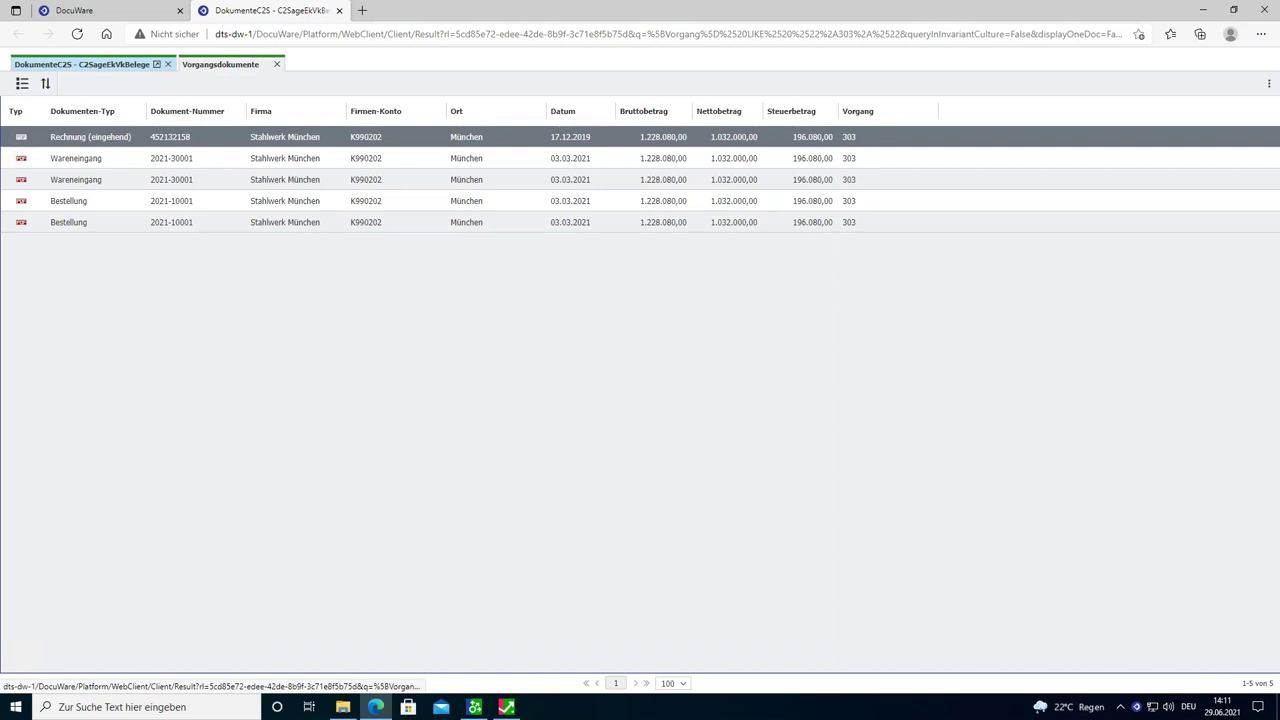
left_click(168, 64)
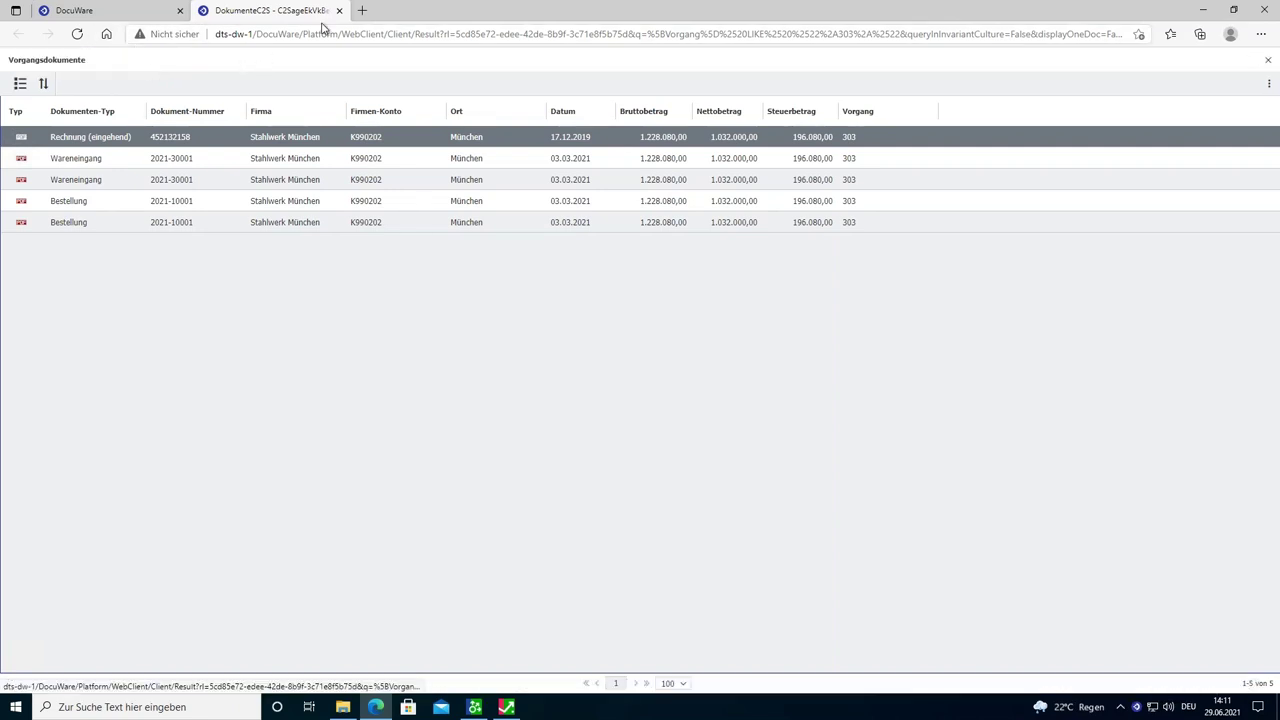
left_click(340, 11)
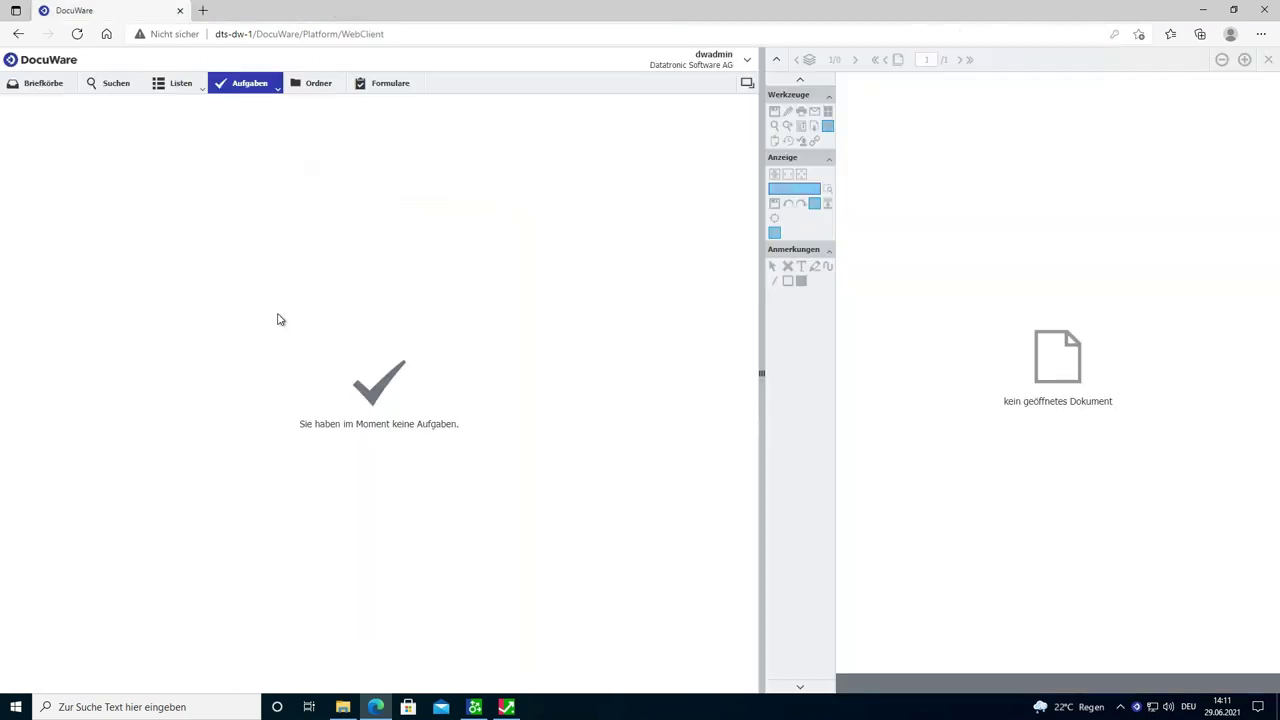
left_click(475, 707)
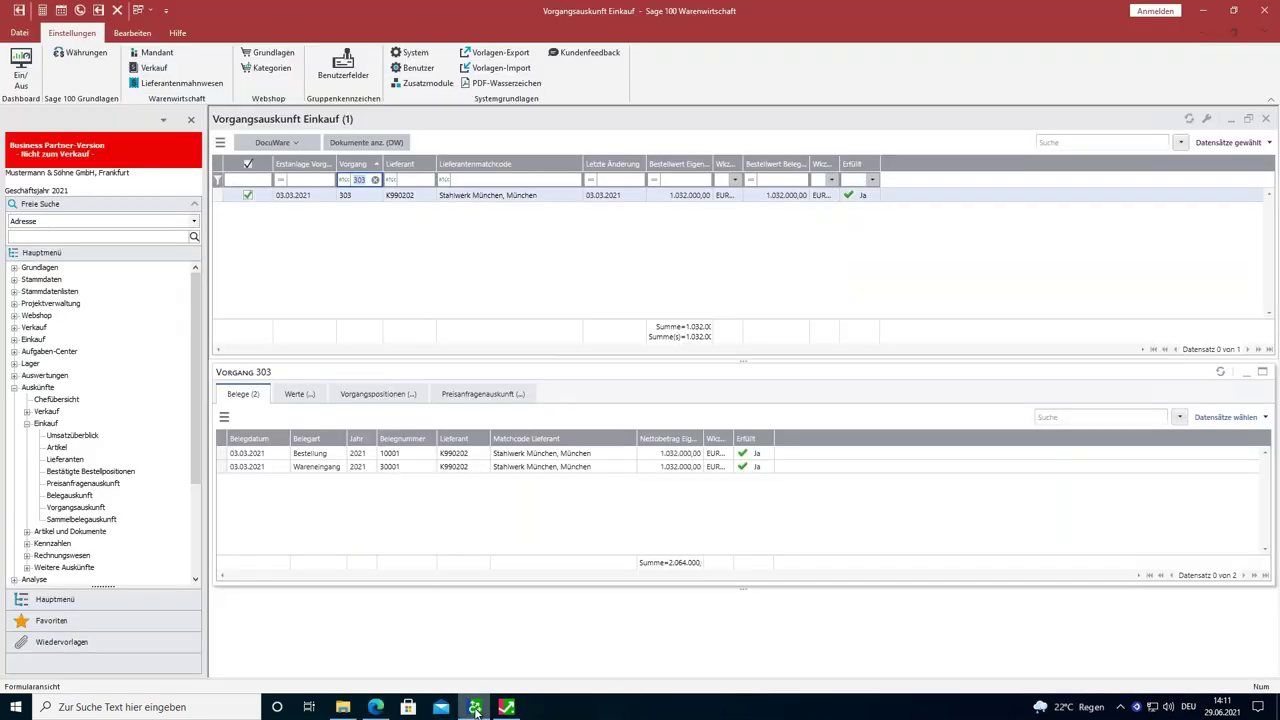